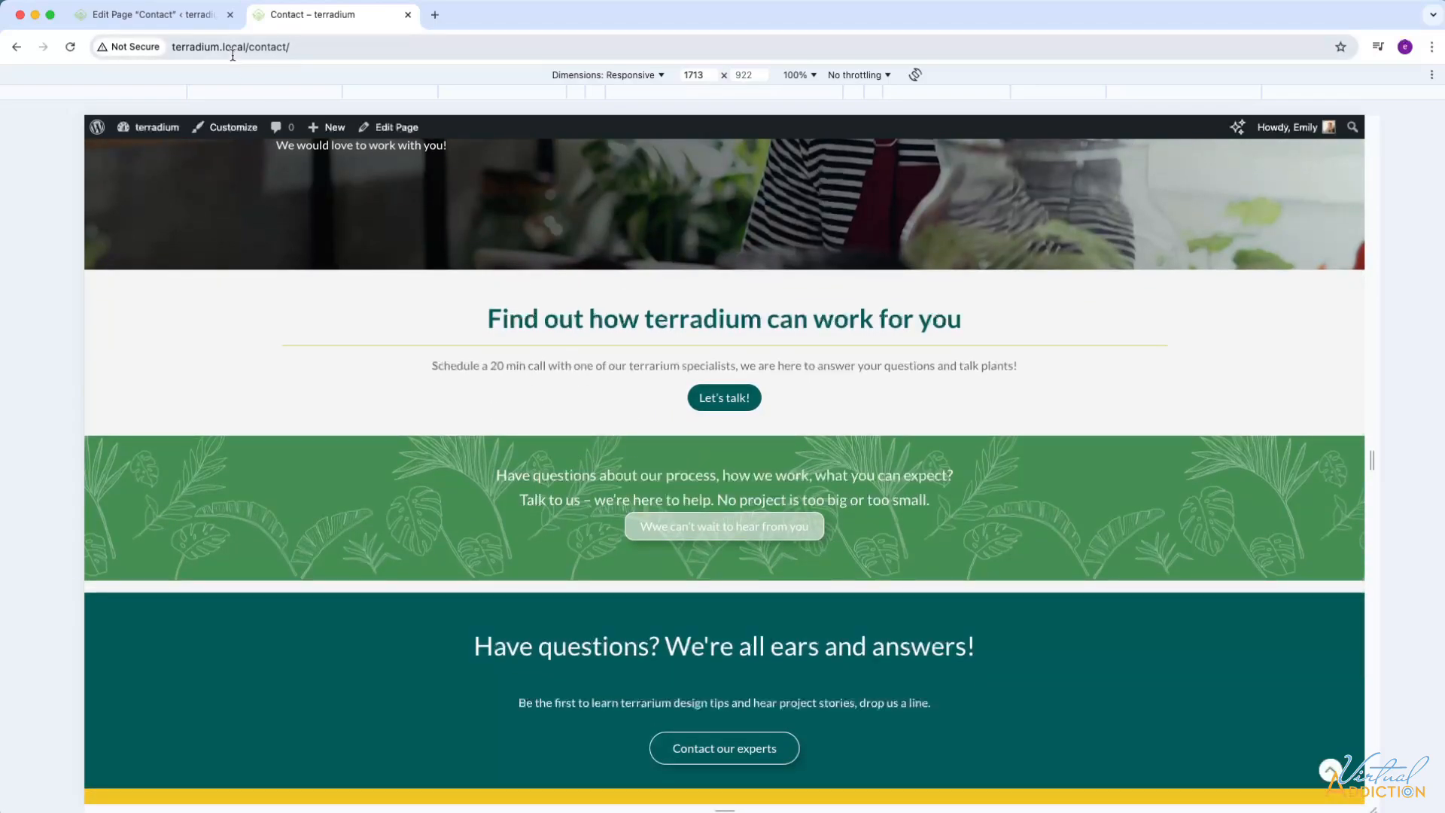
Add a Container block to the Contact page in the editor and place it at top level, directly below cta-banner.
left_click(149, 14)
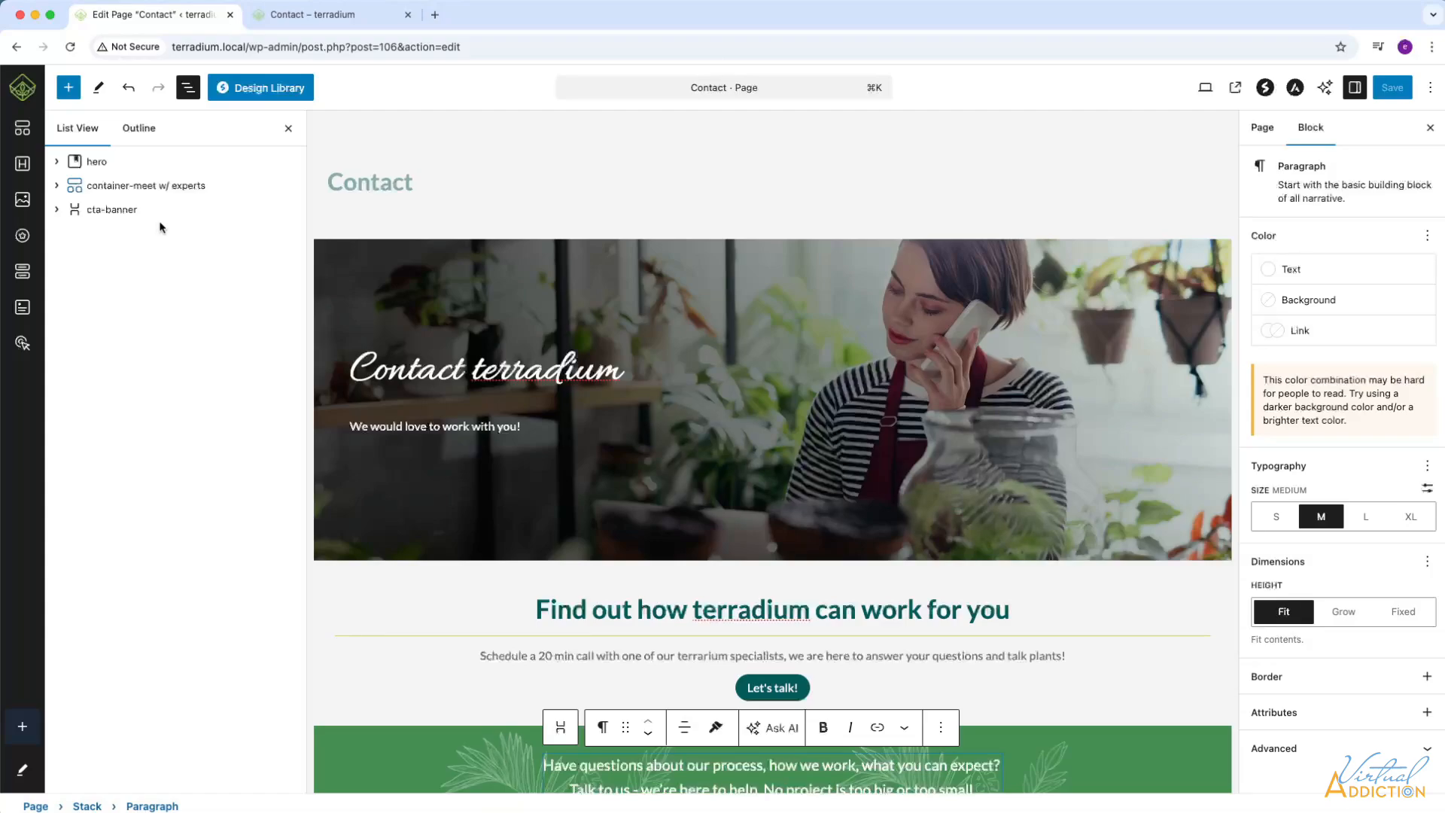
scroll(839, 553, "down", 5)
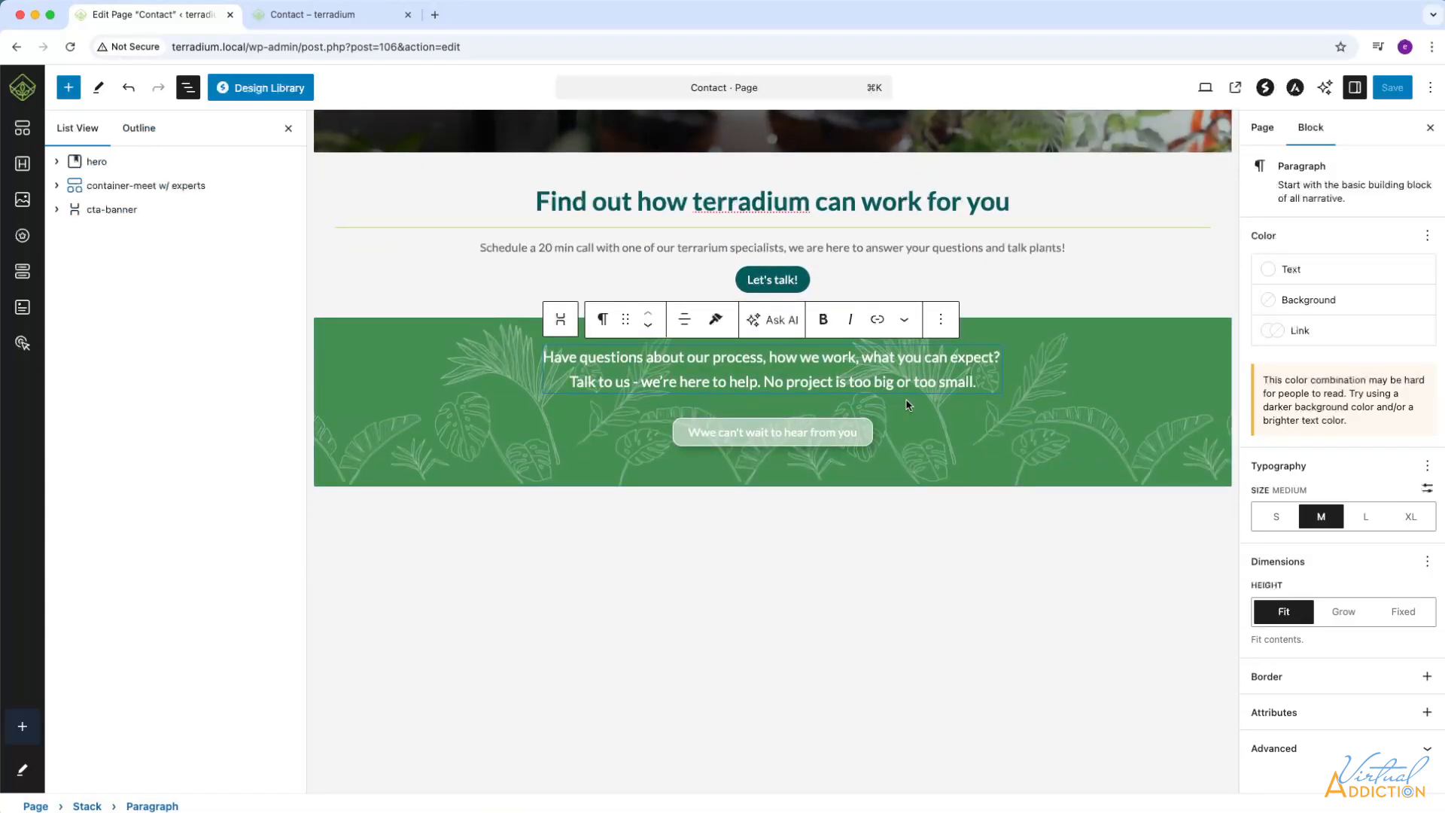
left_click(68, 88)
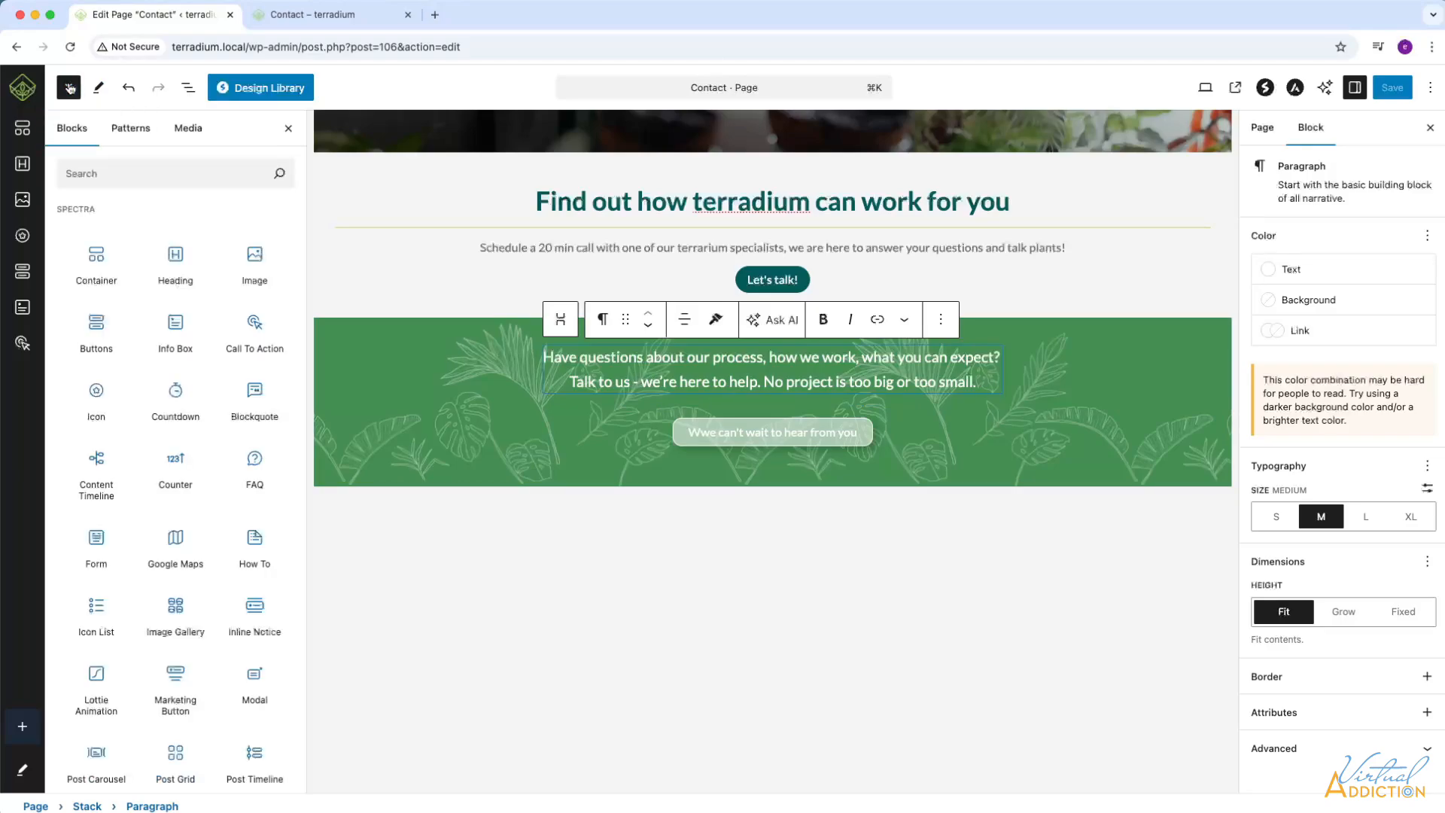
left_click(98, 259)
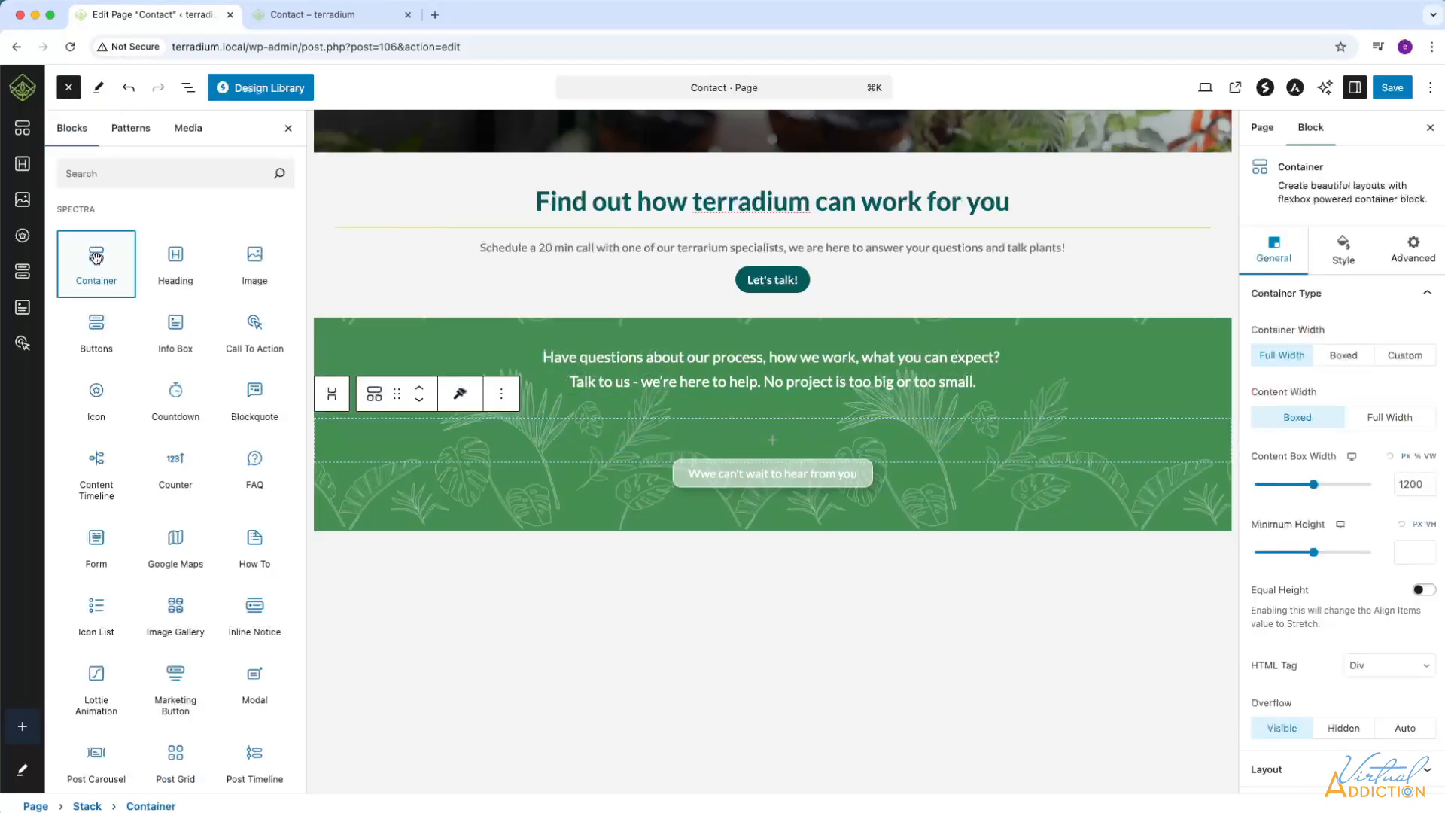
left_click_drag(125, 258, 75, 298)
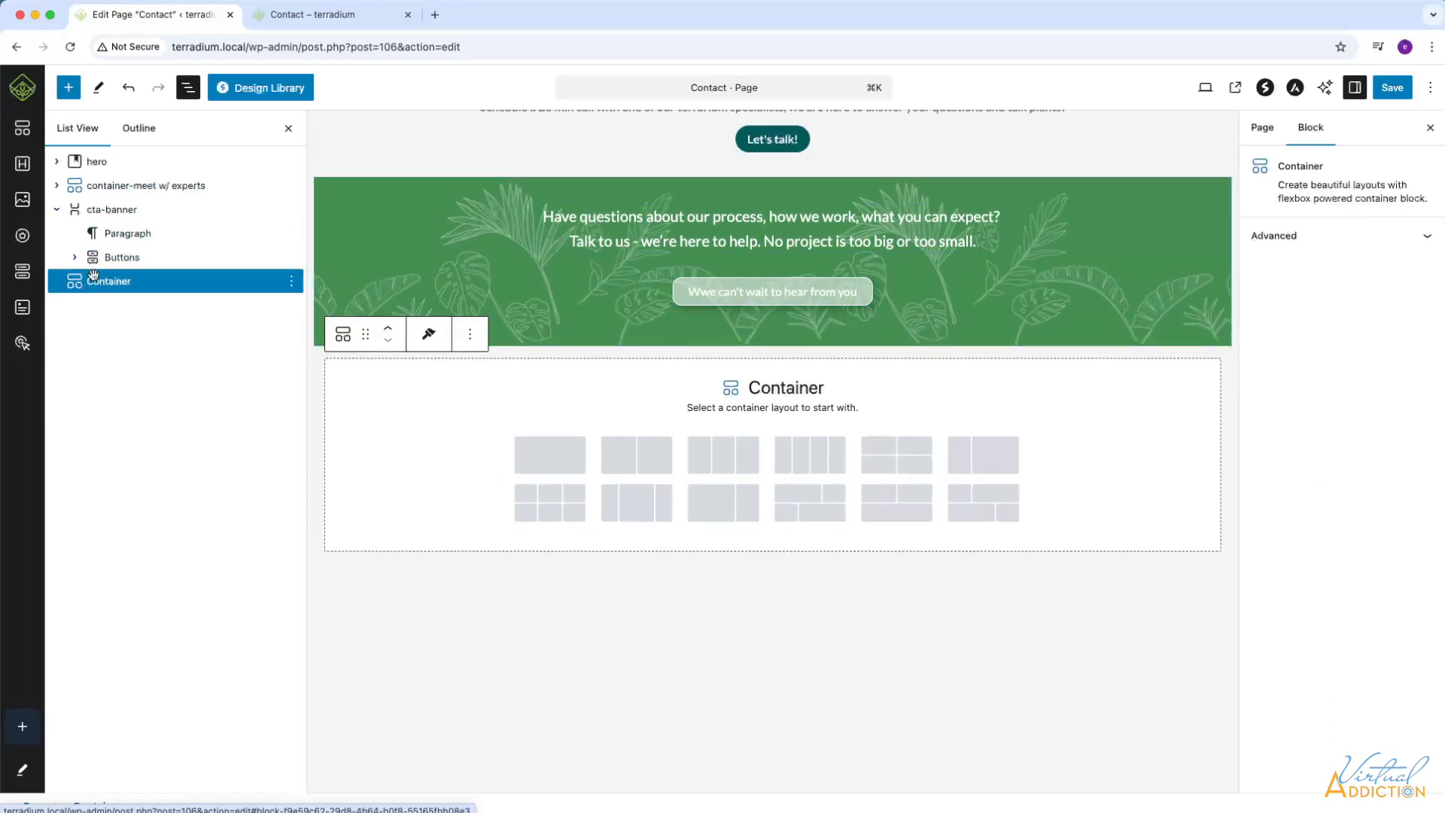
Give the new container a layout of two equal columns and set its container width to Boxed.
left_click(638, 464)
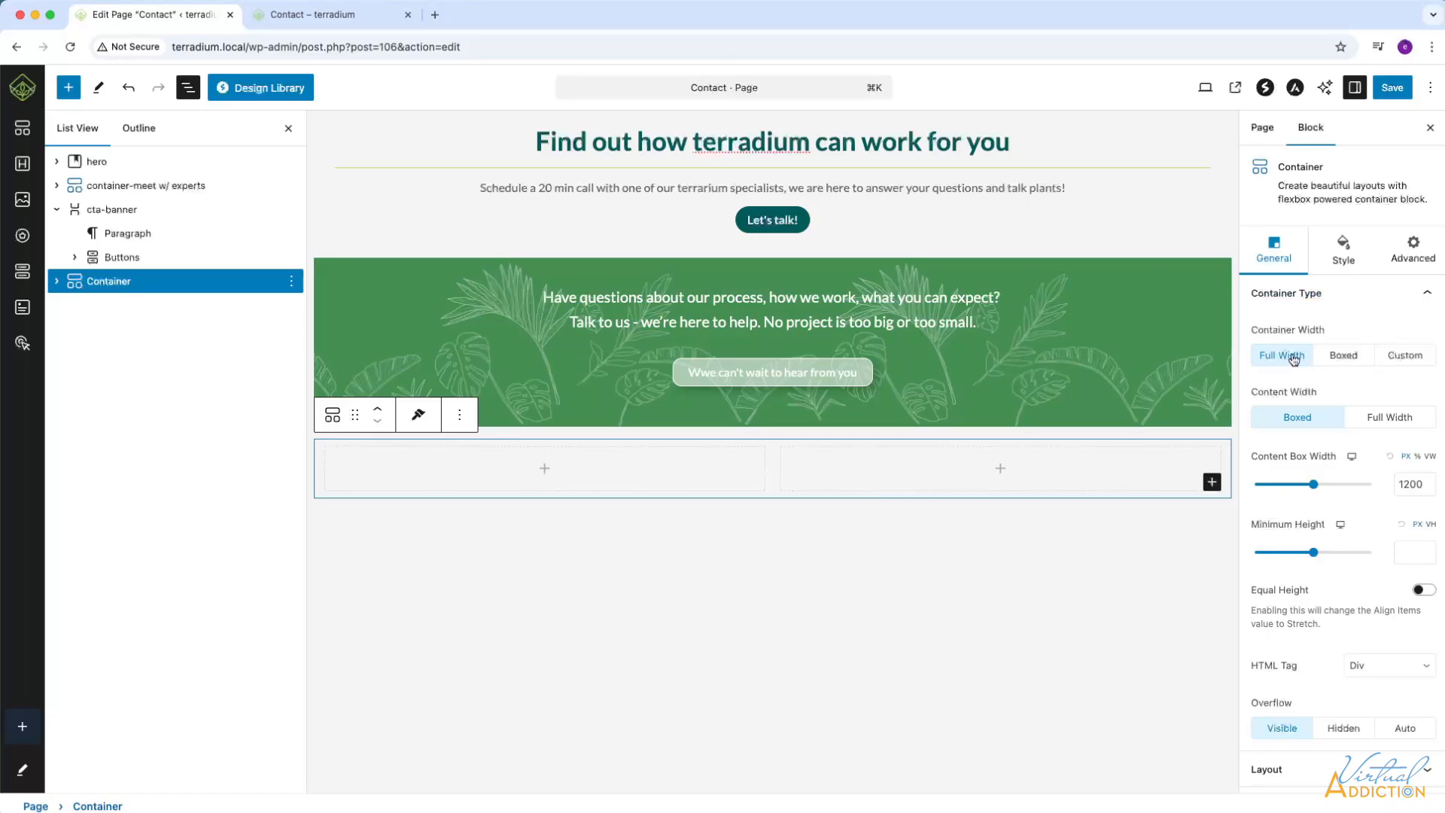
left_click(1344, 357)
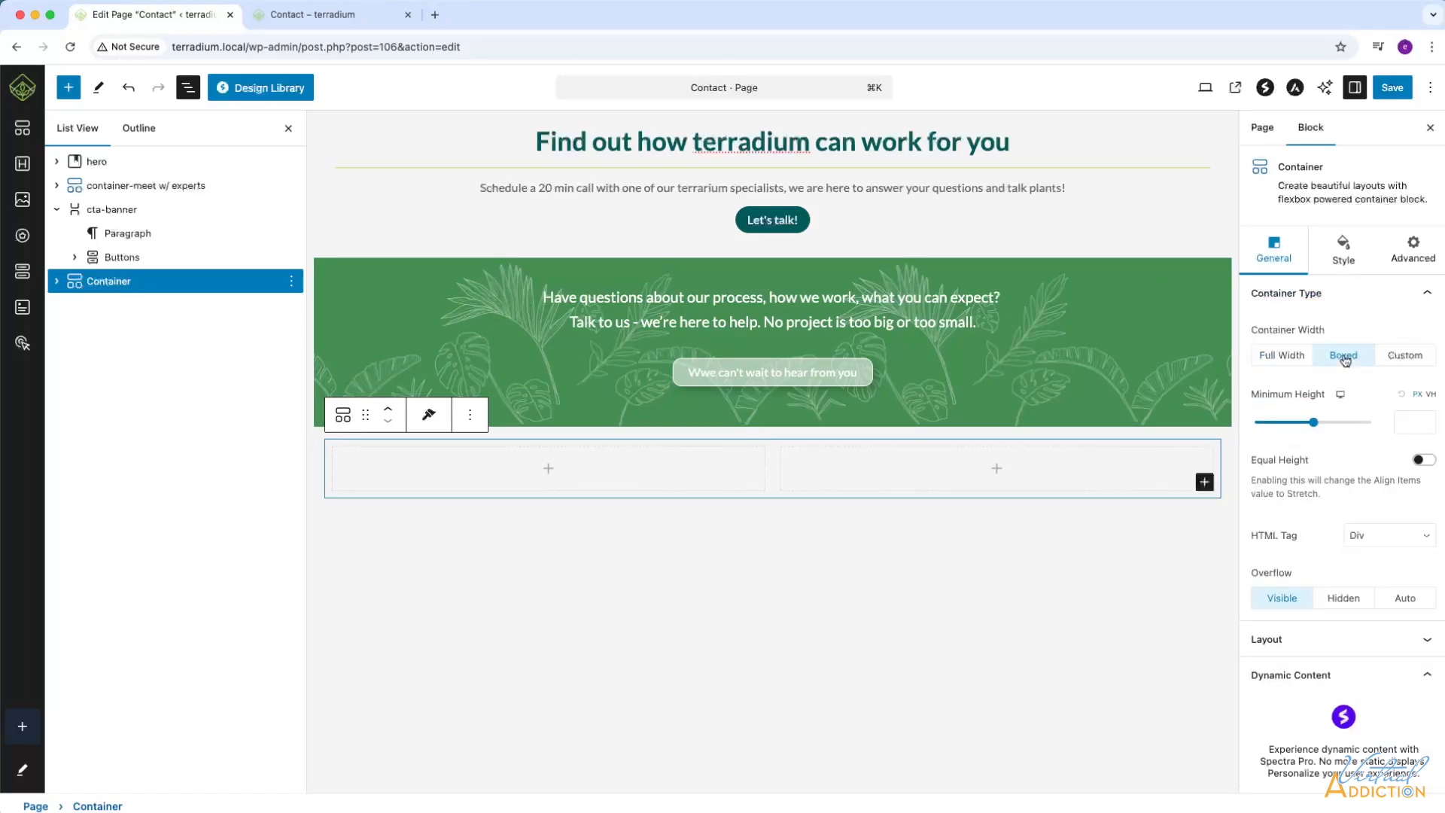
scroll(1354, 527, "down", 1)
left_click(1418, 585)
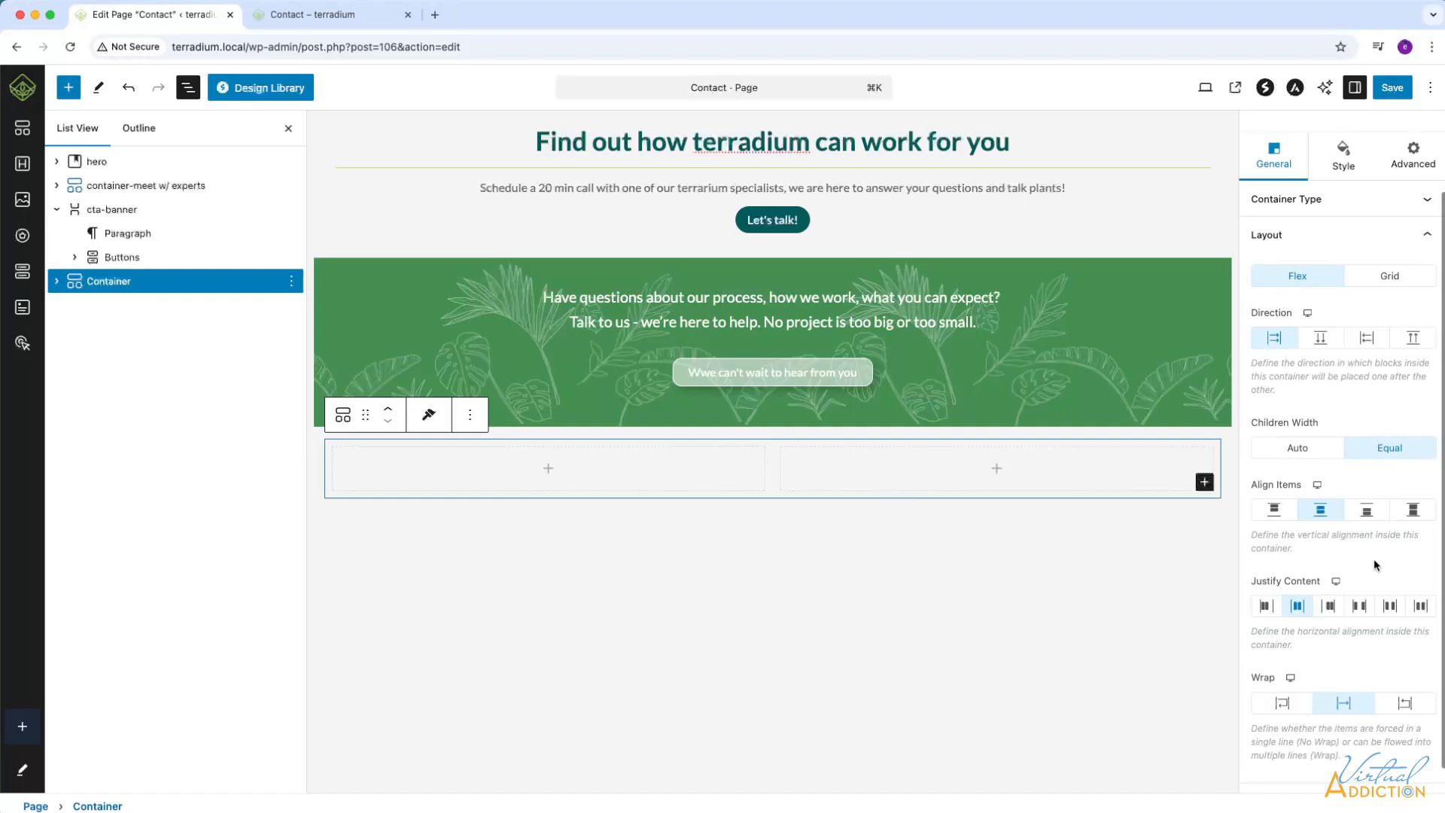
scroll(1374, 564, "down", 1)
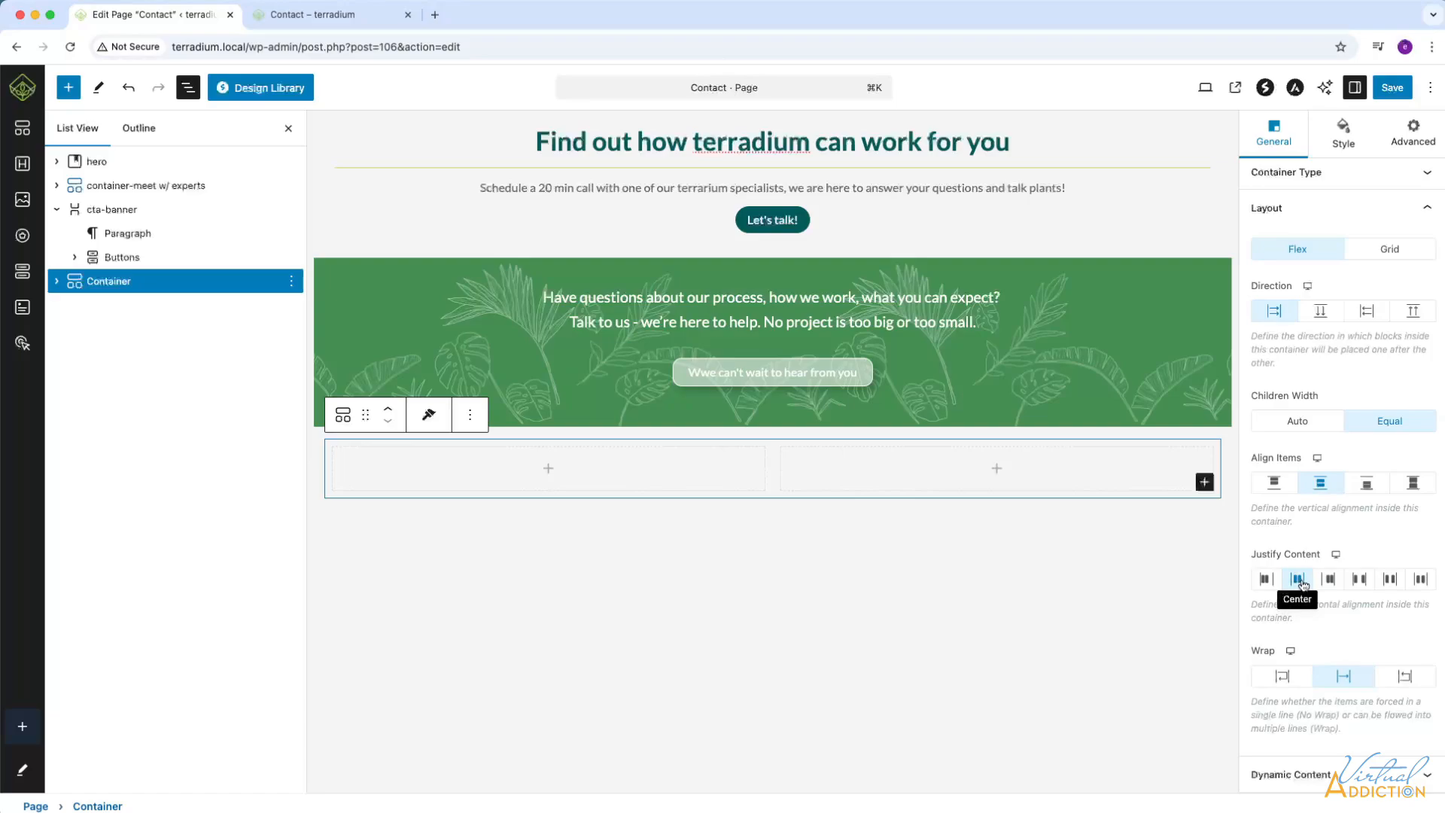
scroll(1301, 584, "up", 2)
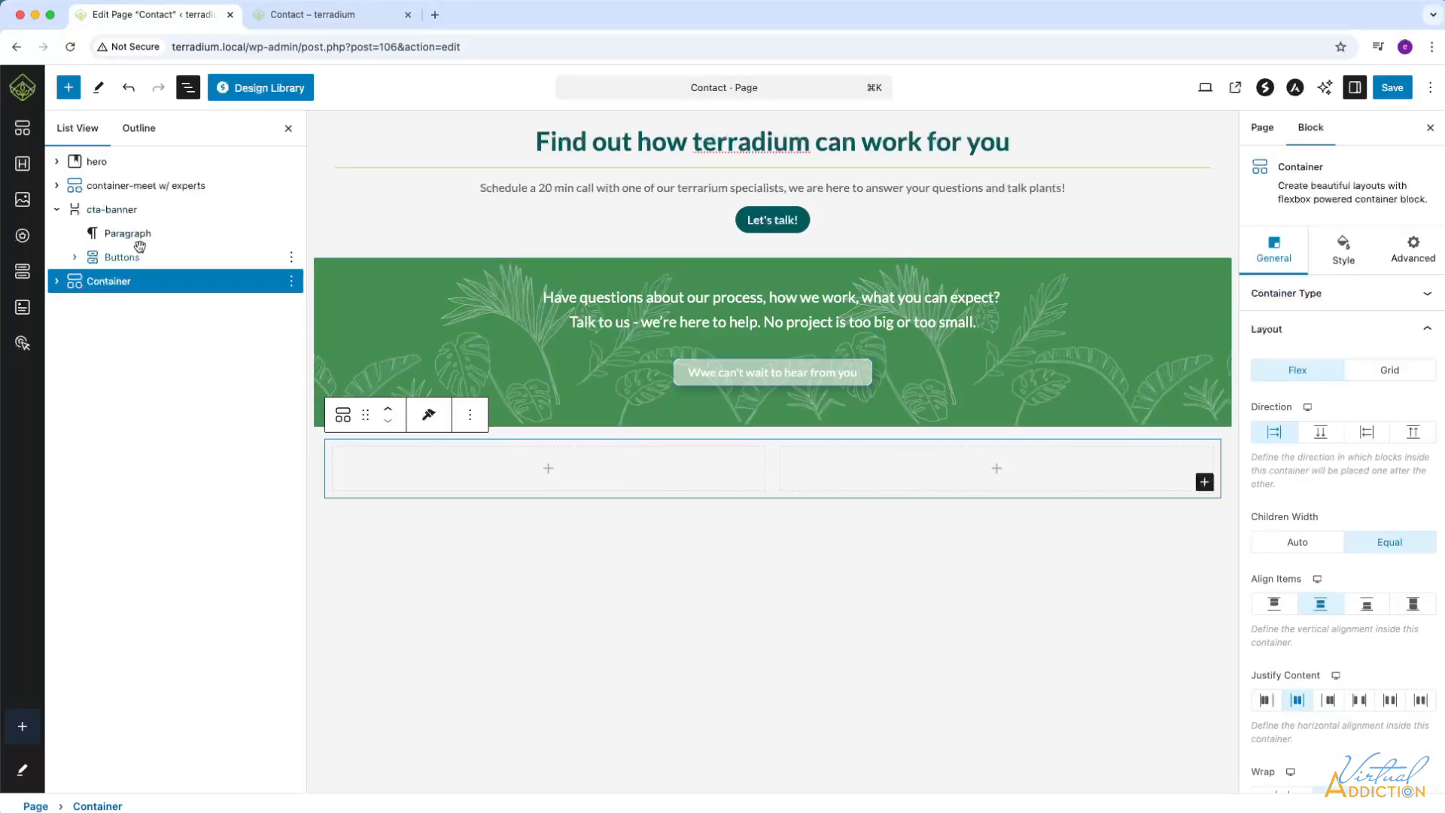
Set the first inner container's custom width to 40% and the second inner container's to 60%.
left_click(56, 284)
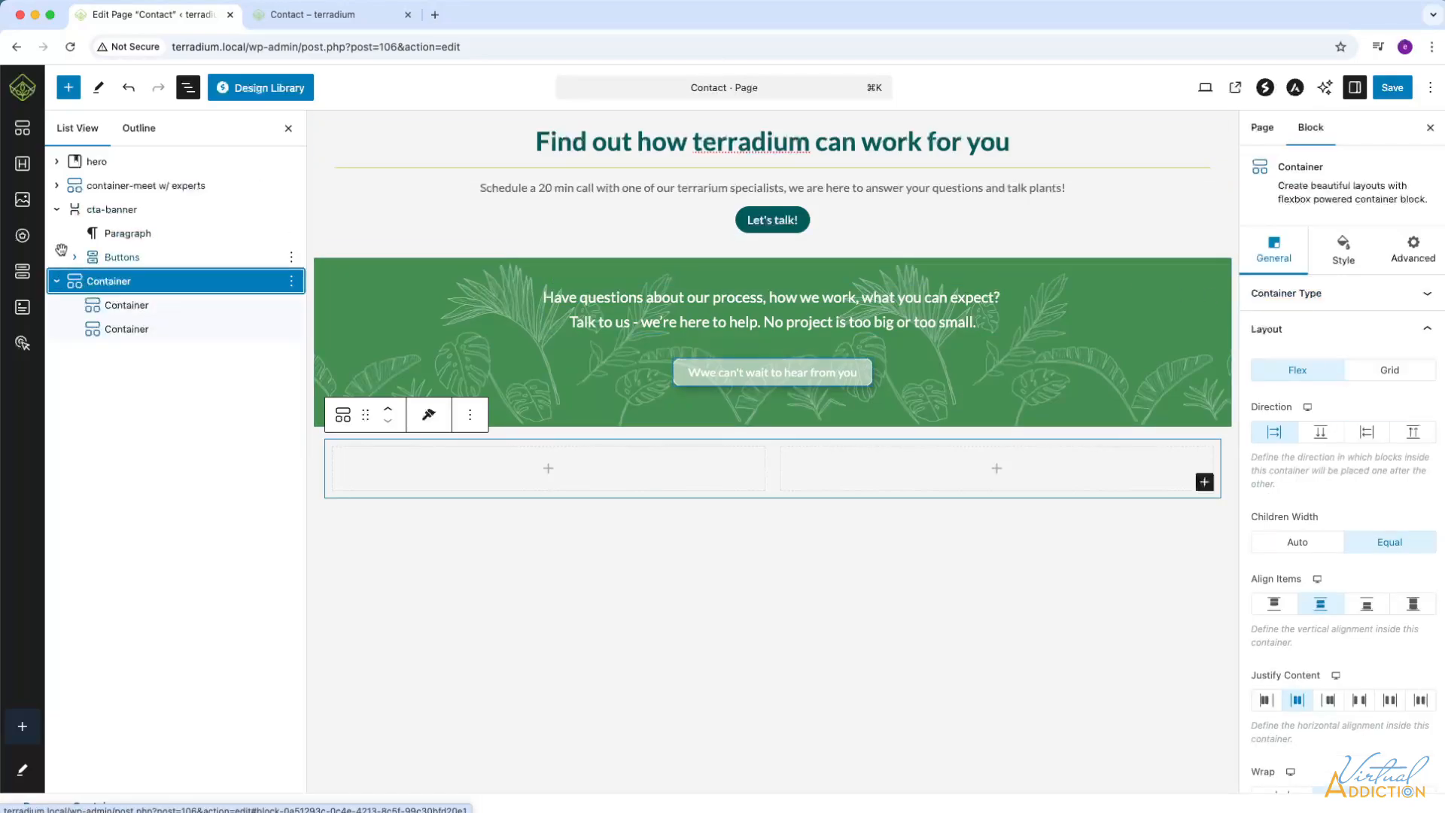
left_click(124, 307)
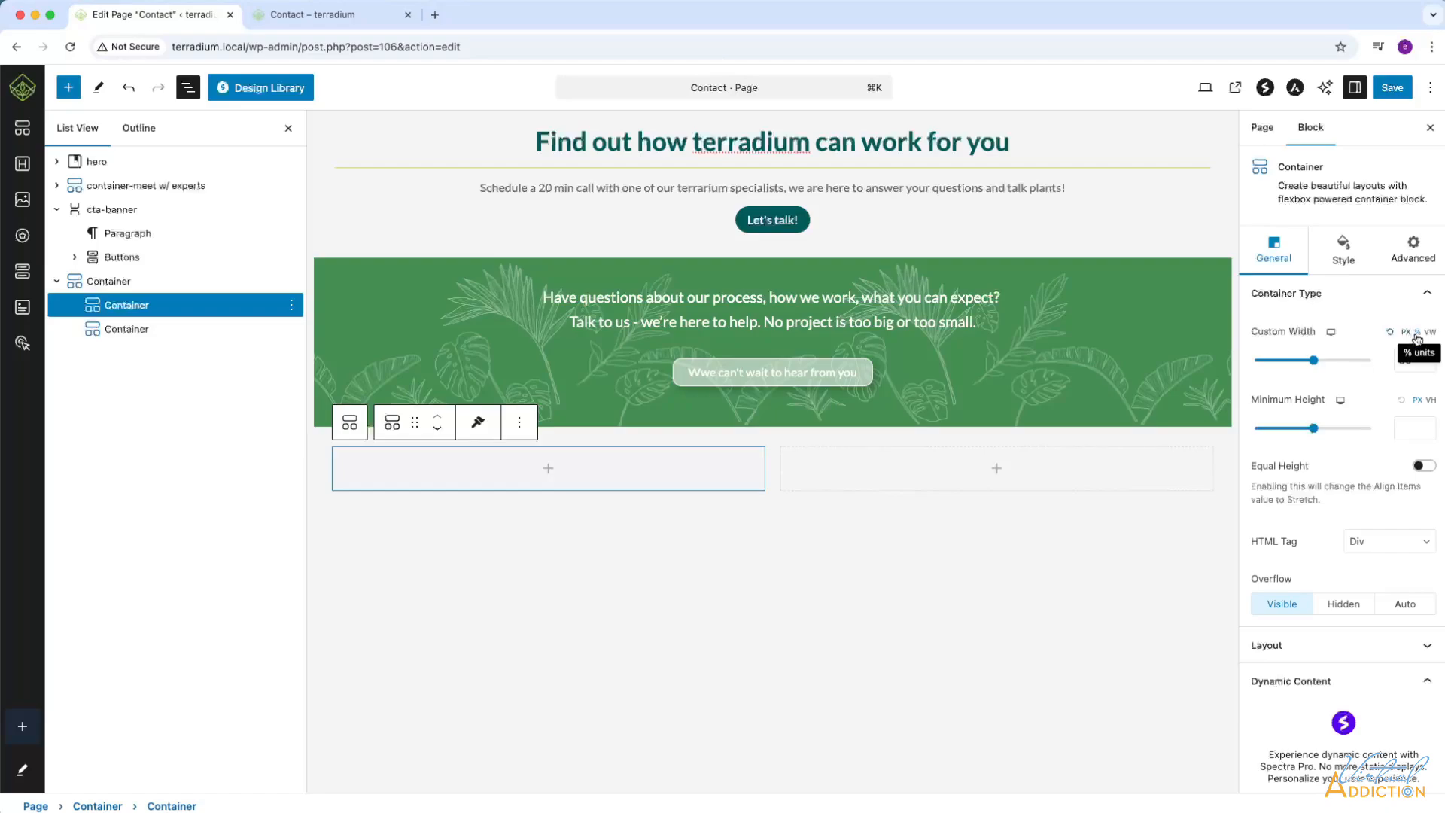
double_click(1405, 360)
type("40")
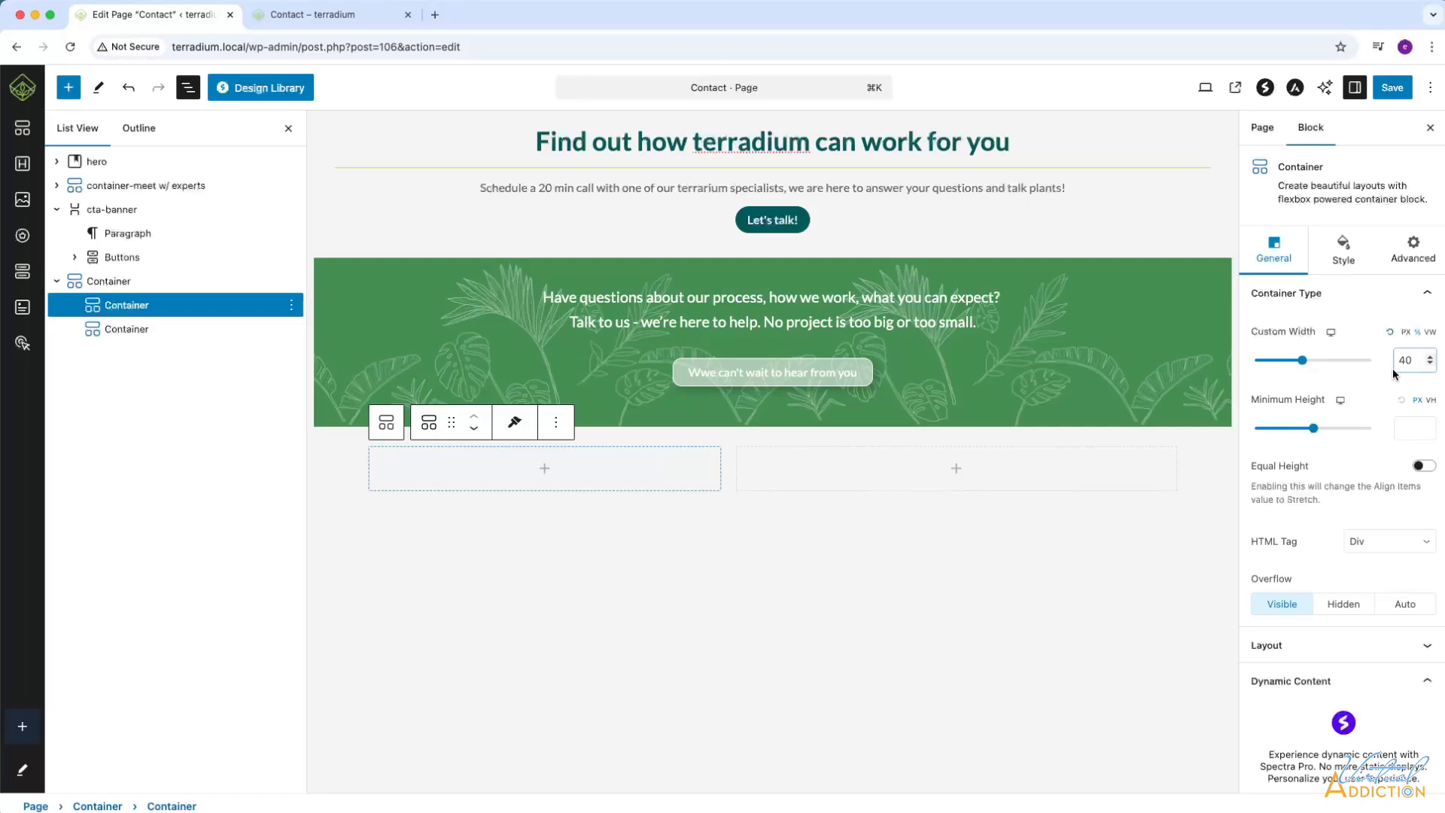
left_click(131, 330)
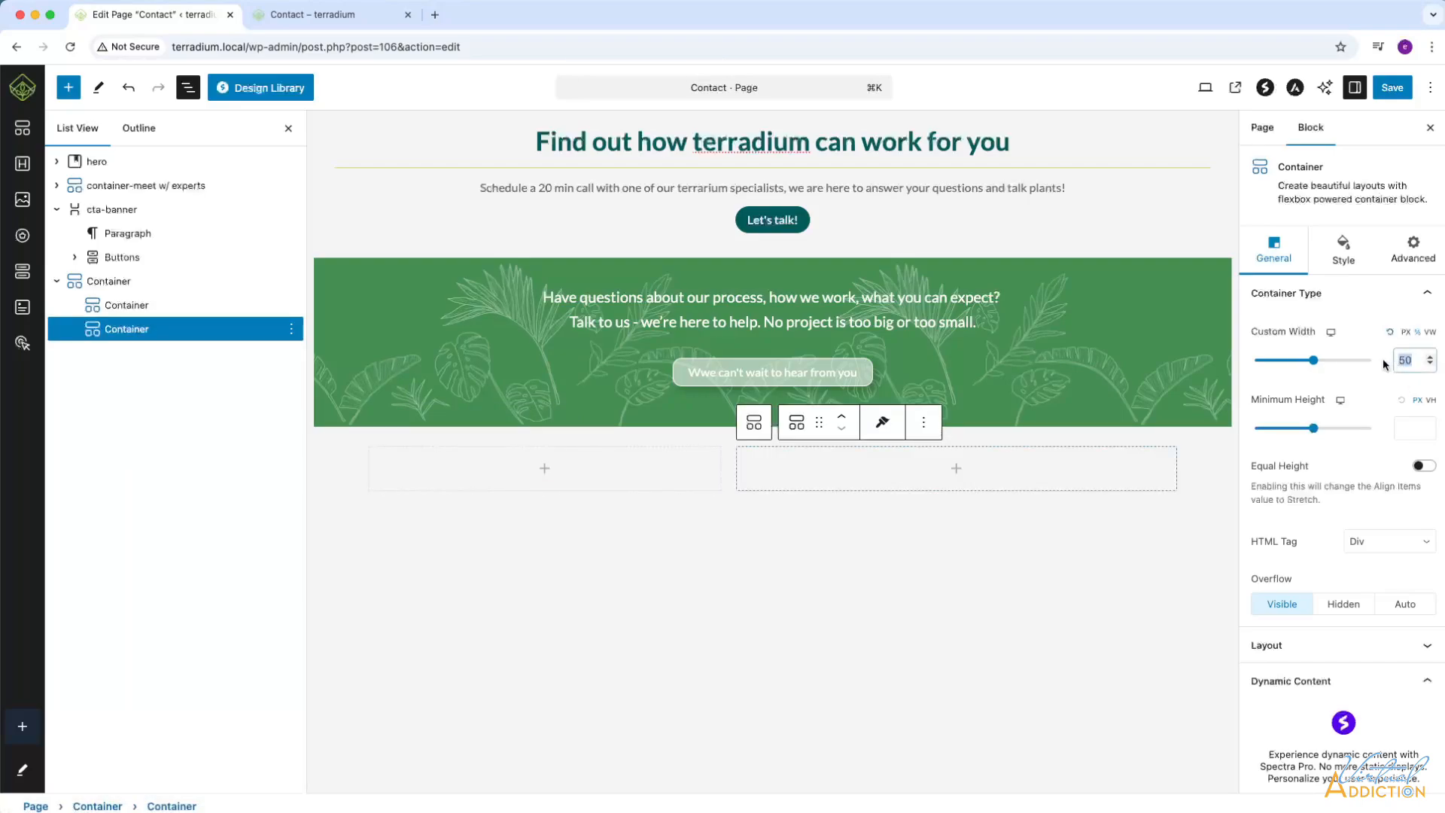
type("60")
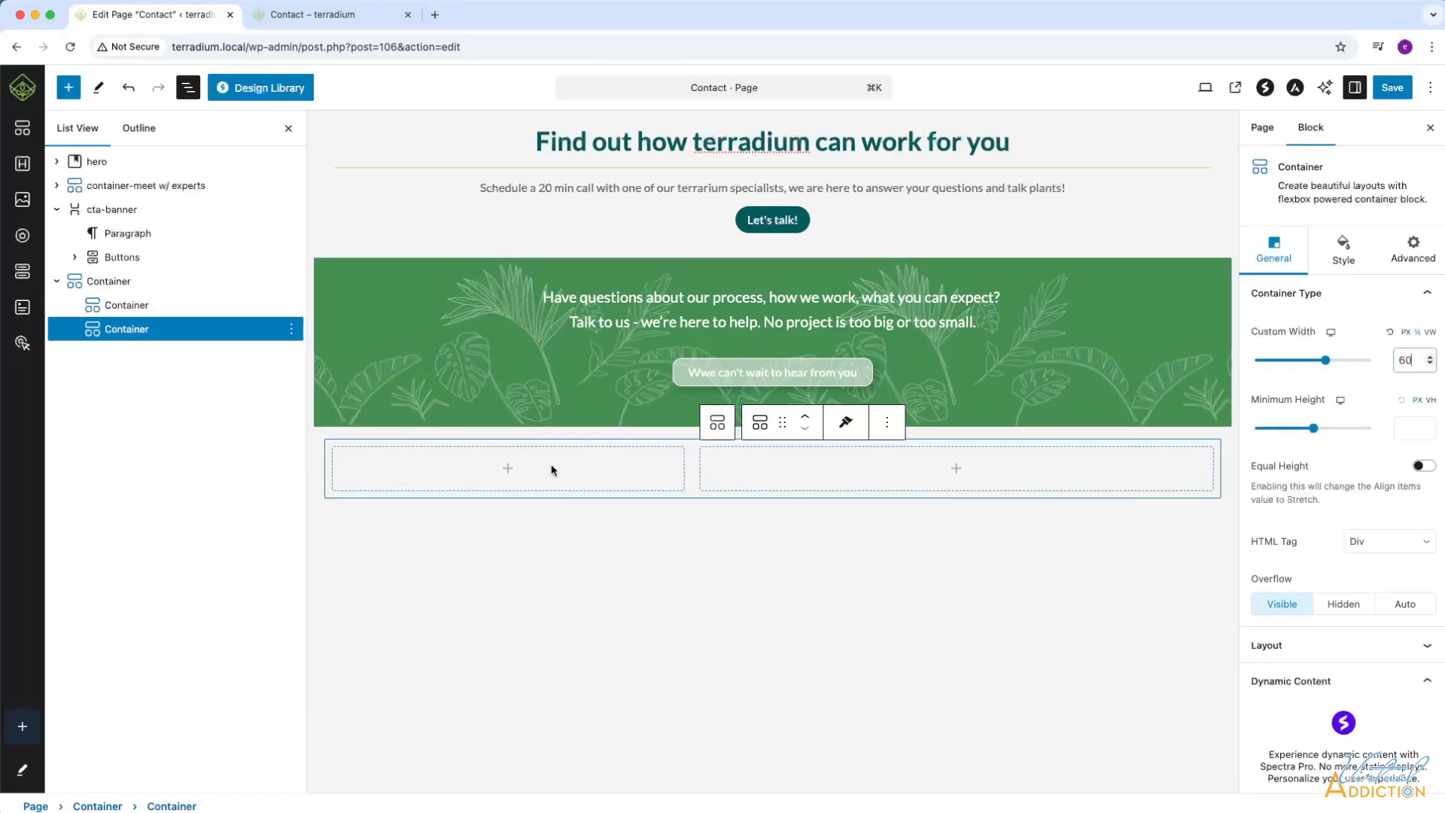
Insert an Icon List block into the 40% inner container and show the page's block structure.
left_click(508, 470)
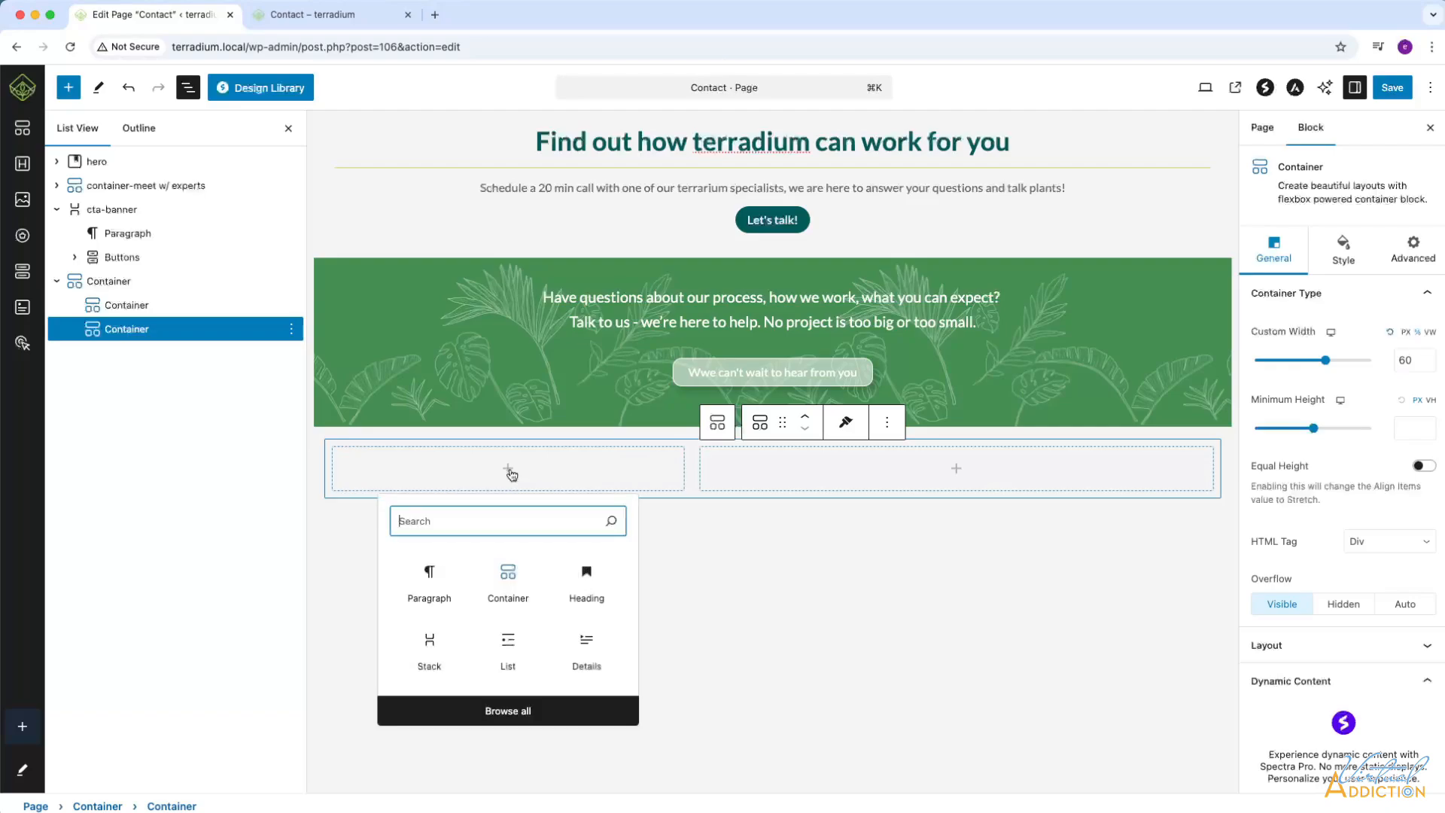
left_click(515, 715)
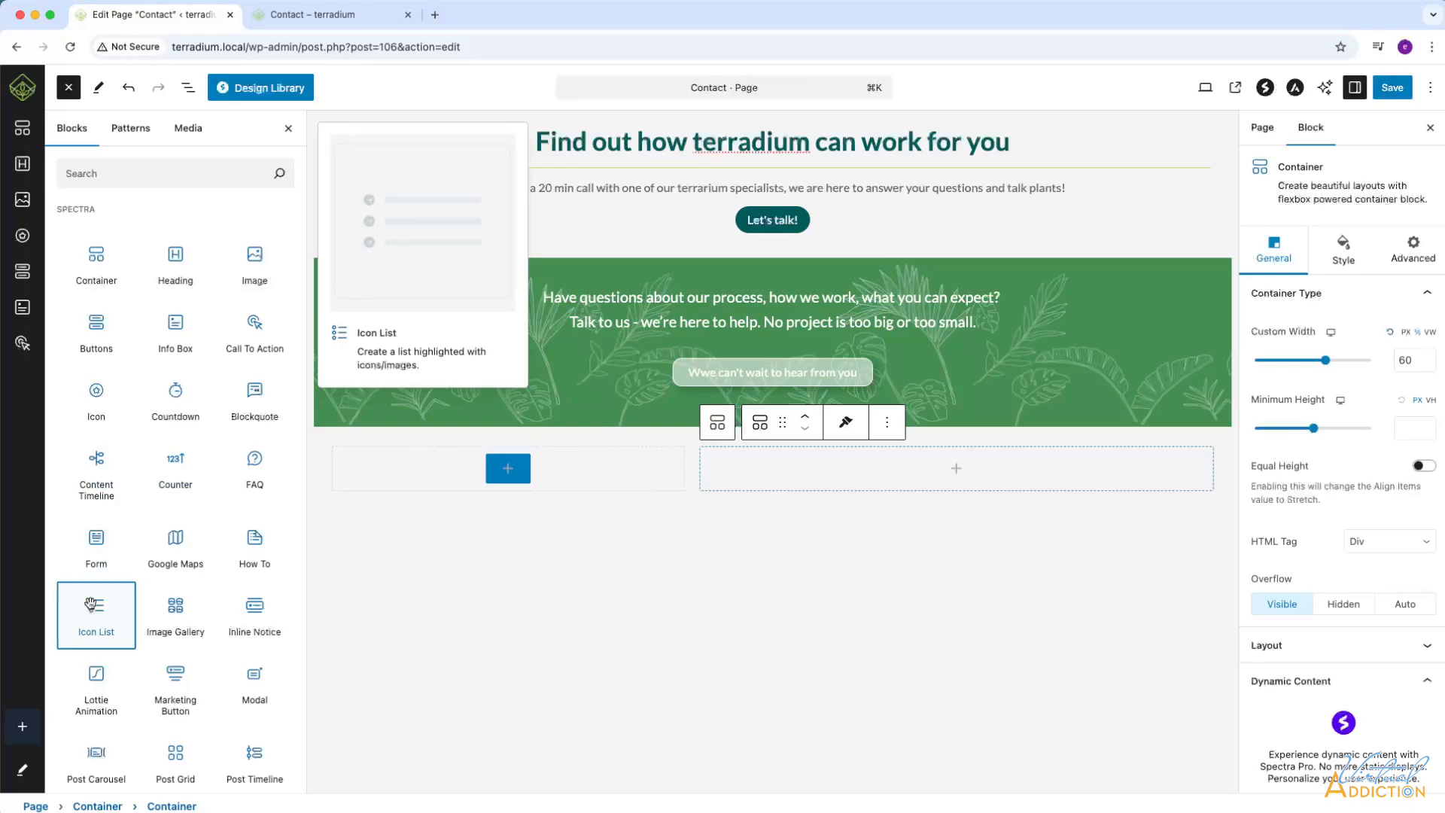
left_click_drag(90, 605, 452, 468)
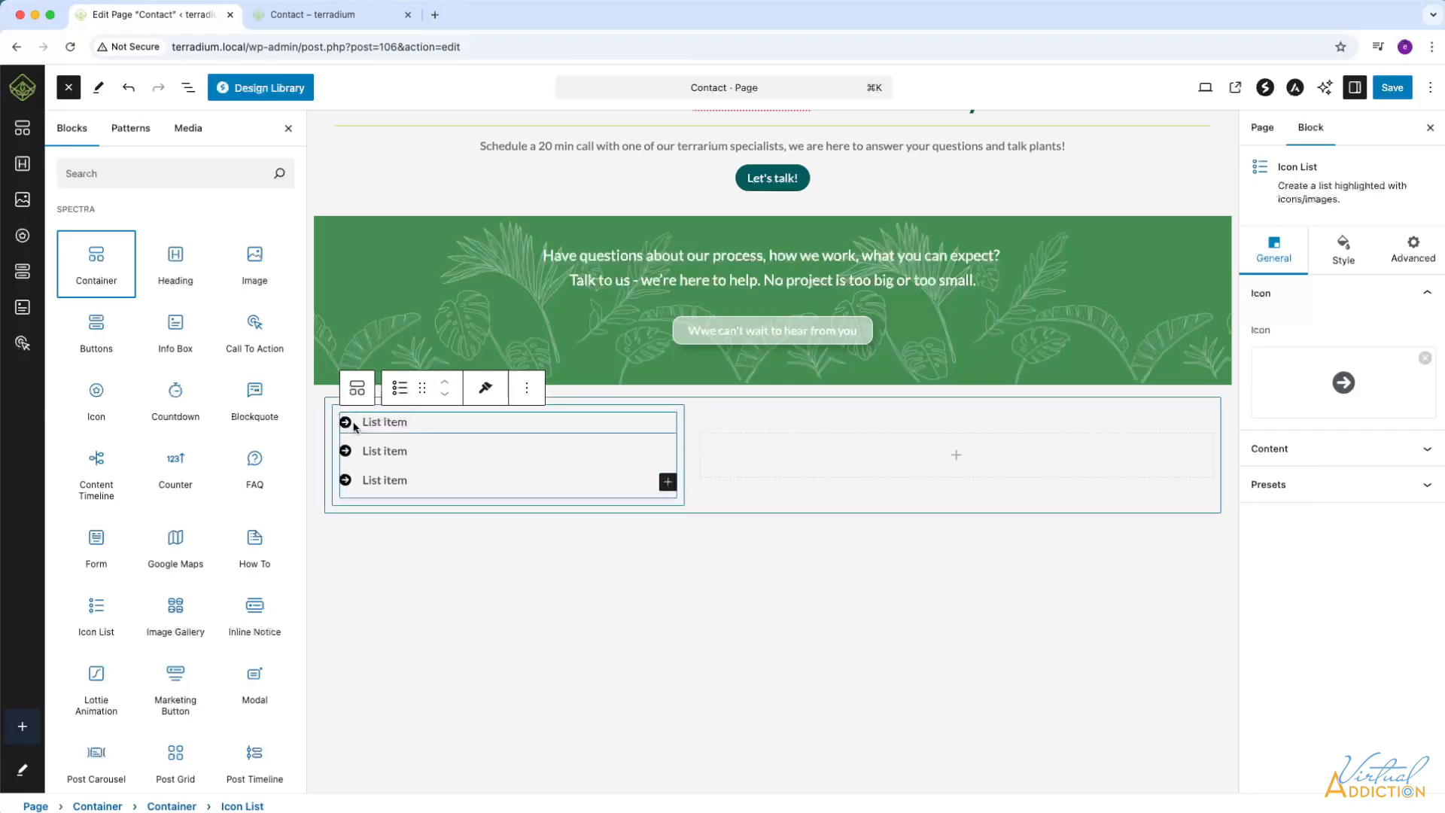
left_click(188, 87)
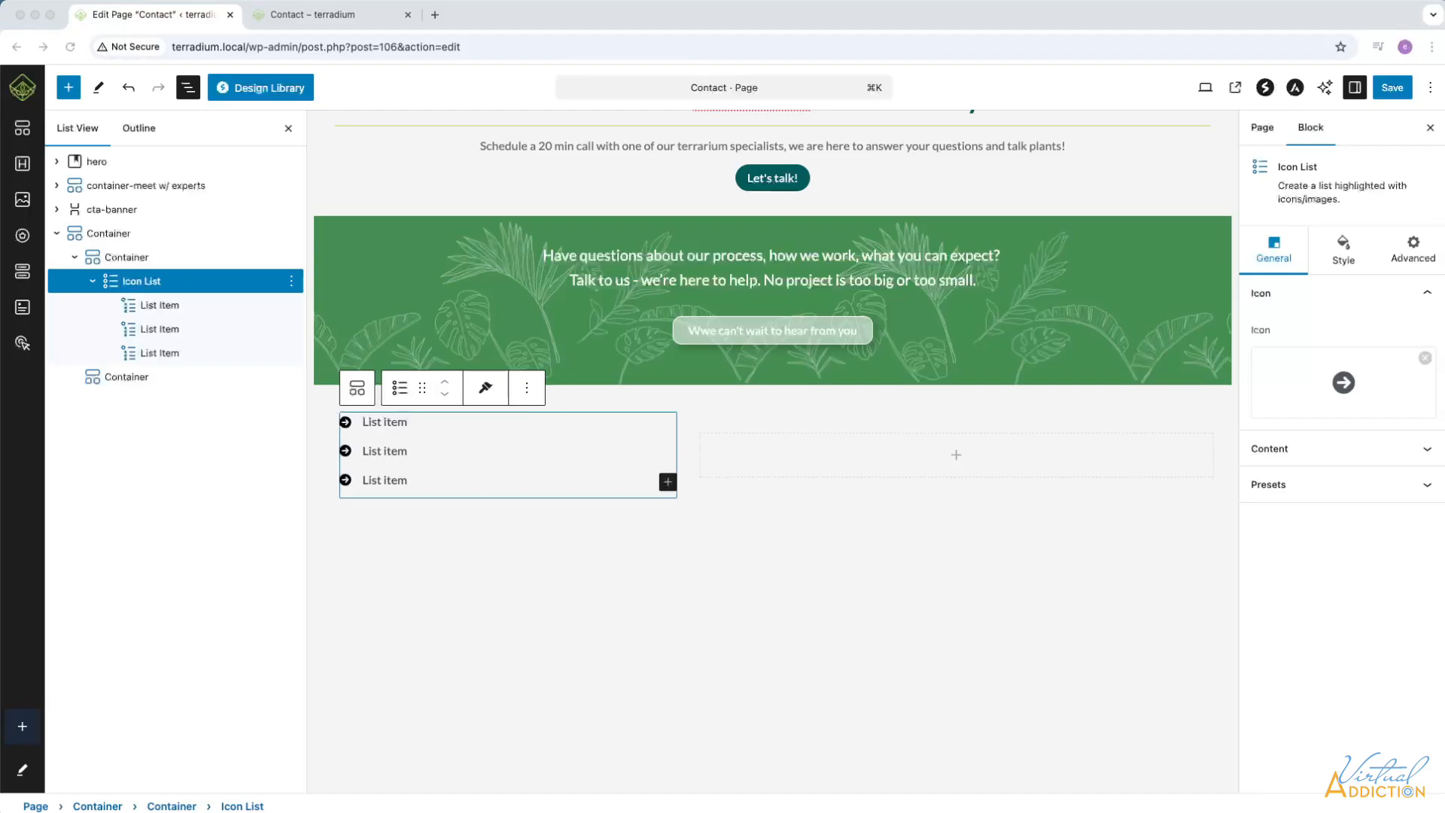
Replace the first list item's text with the business's street address and give it the map icon with a location pin.
left_click(396, 422)
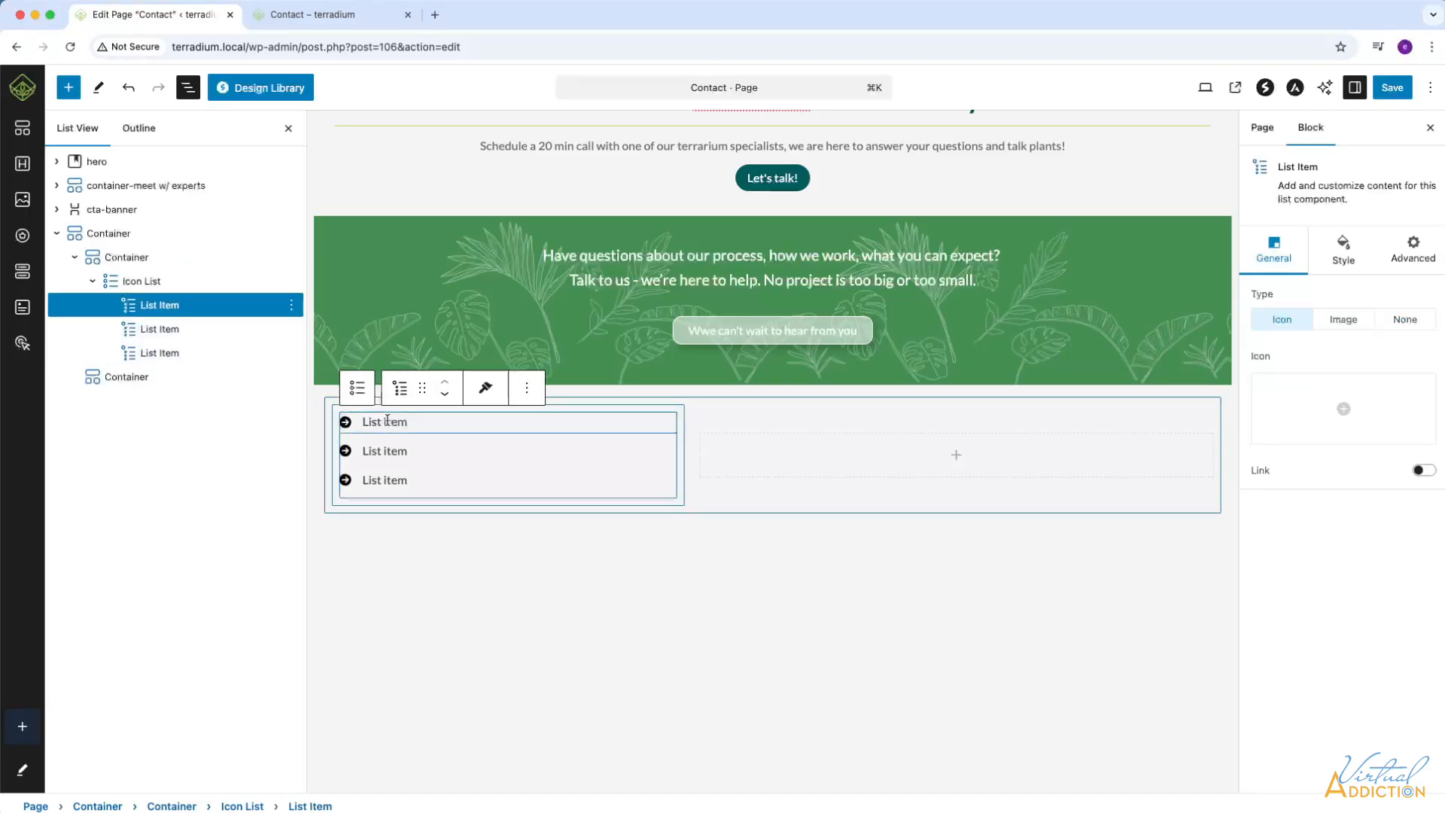
type("8355 Aero Dr., San Diego, CA 92123")
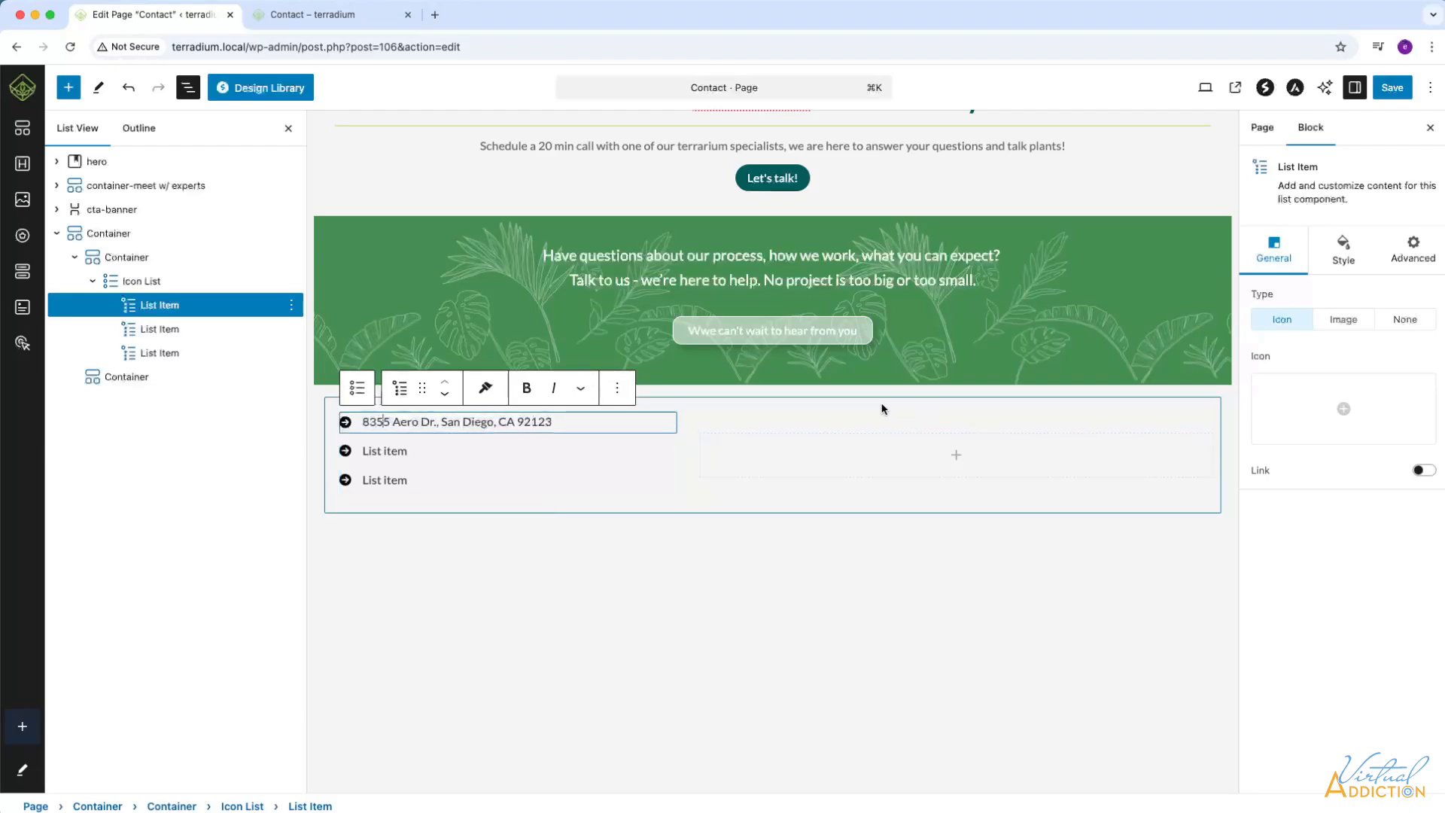
left_click(1346, 427)
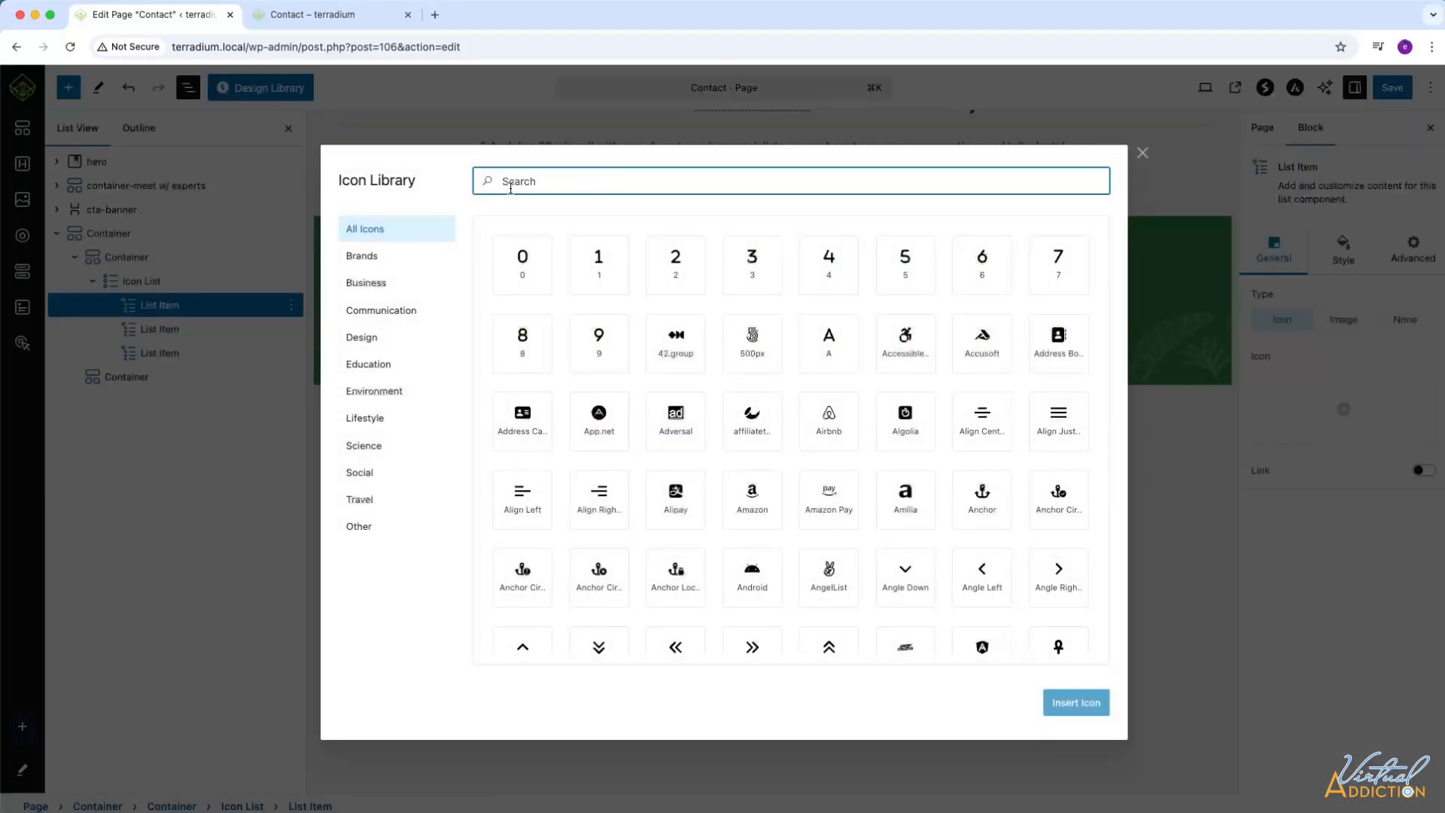
type("map")
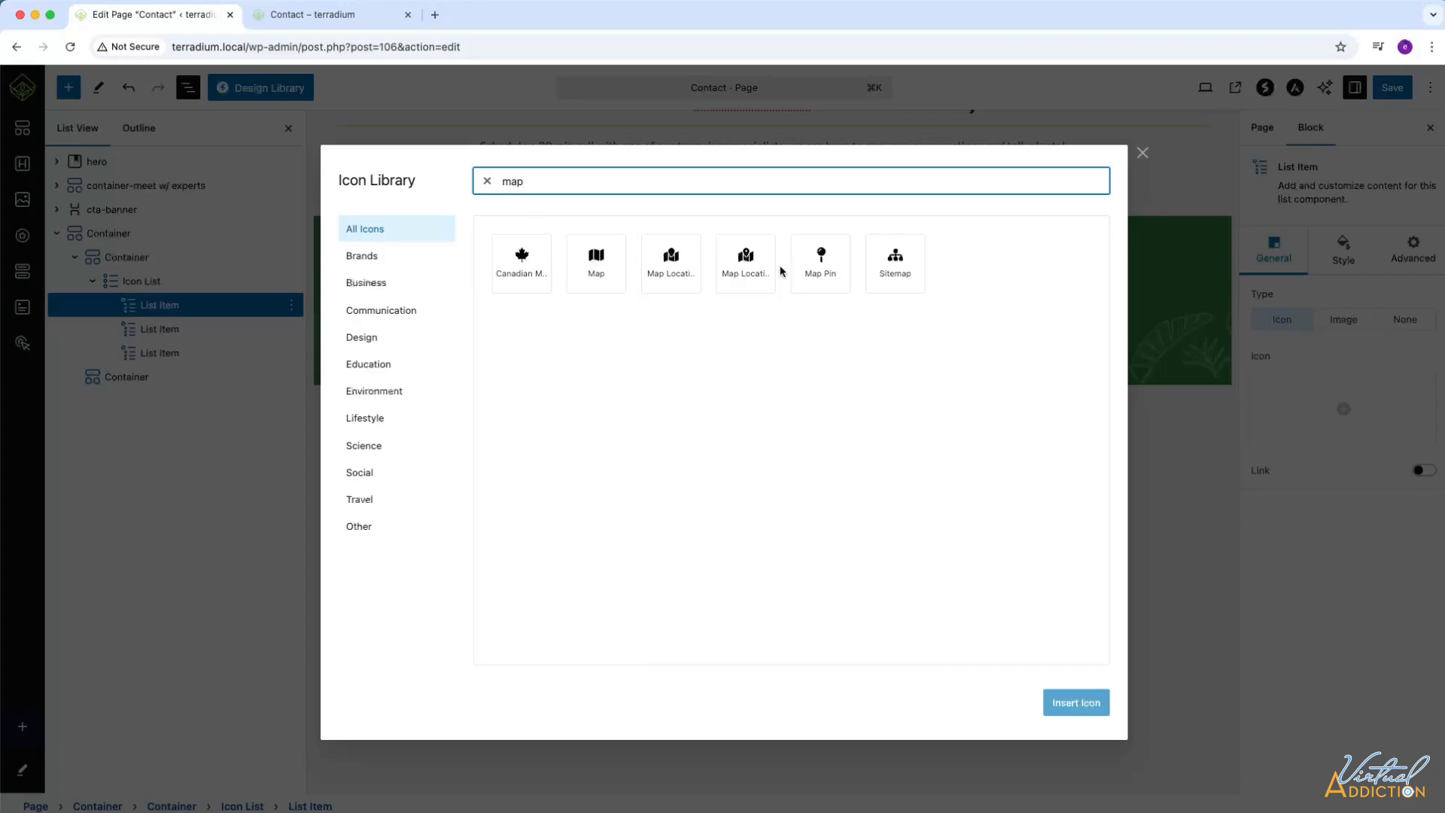
left_click(746, 290)
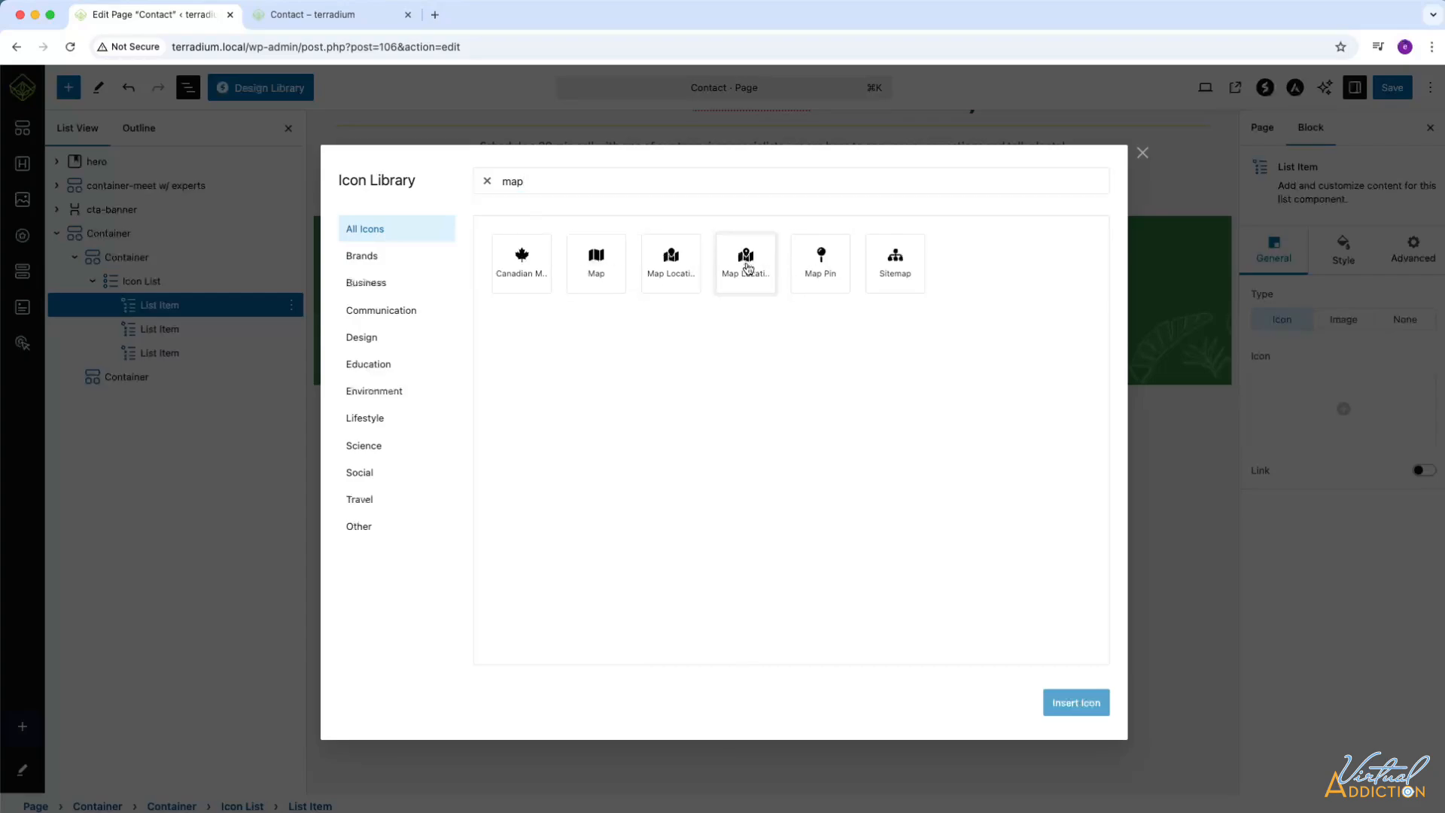
left_click(1073, 702)
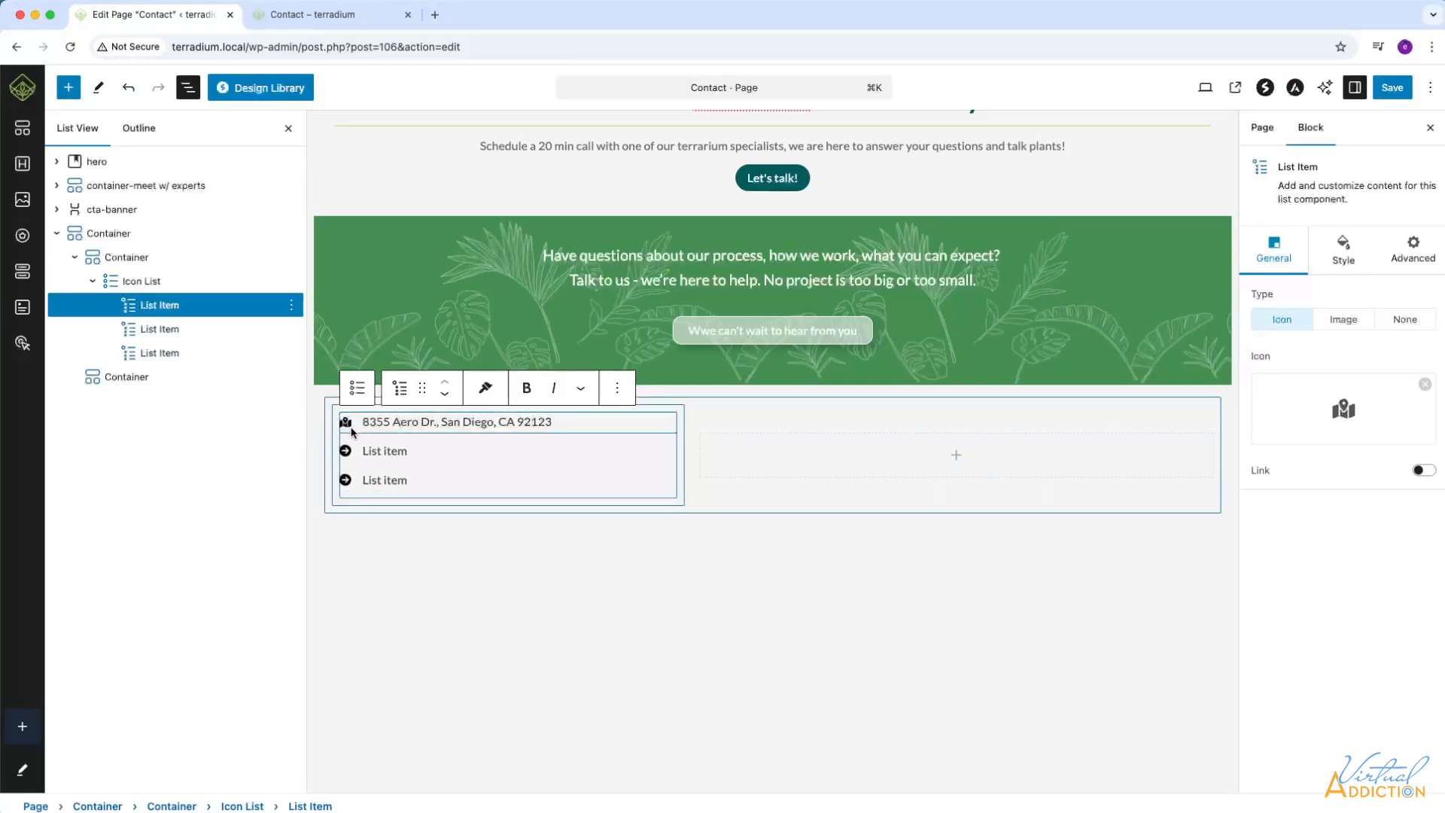
left_click(1343, 319)
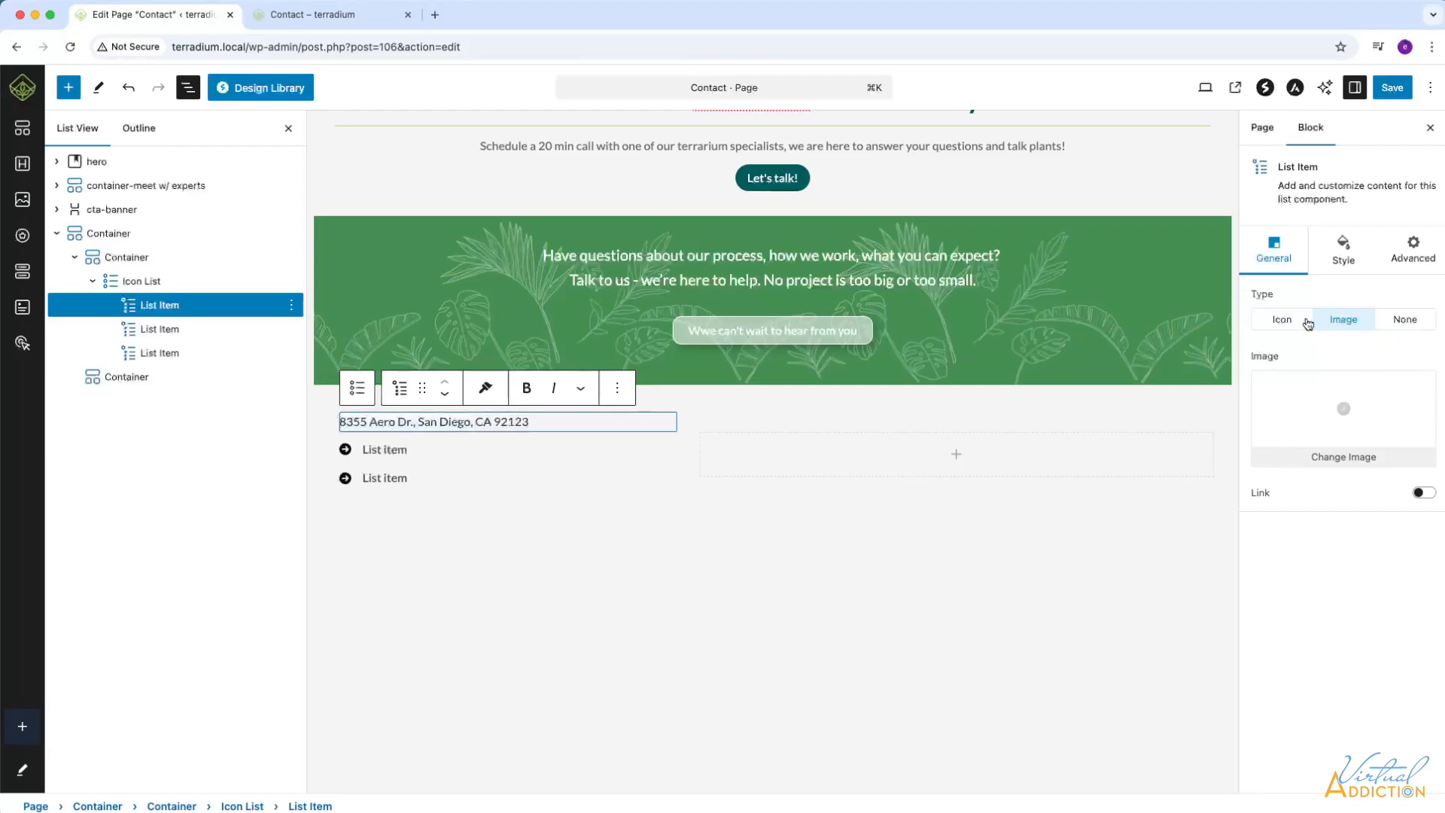
left_click(1281, 322)
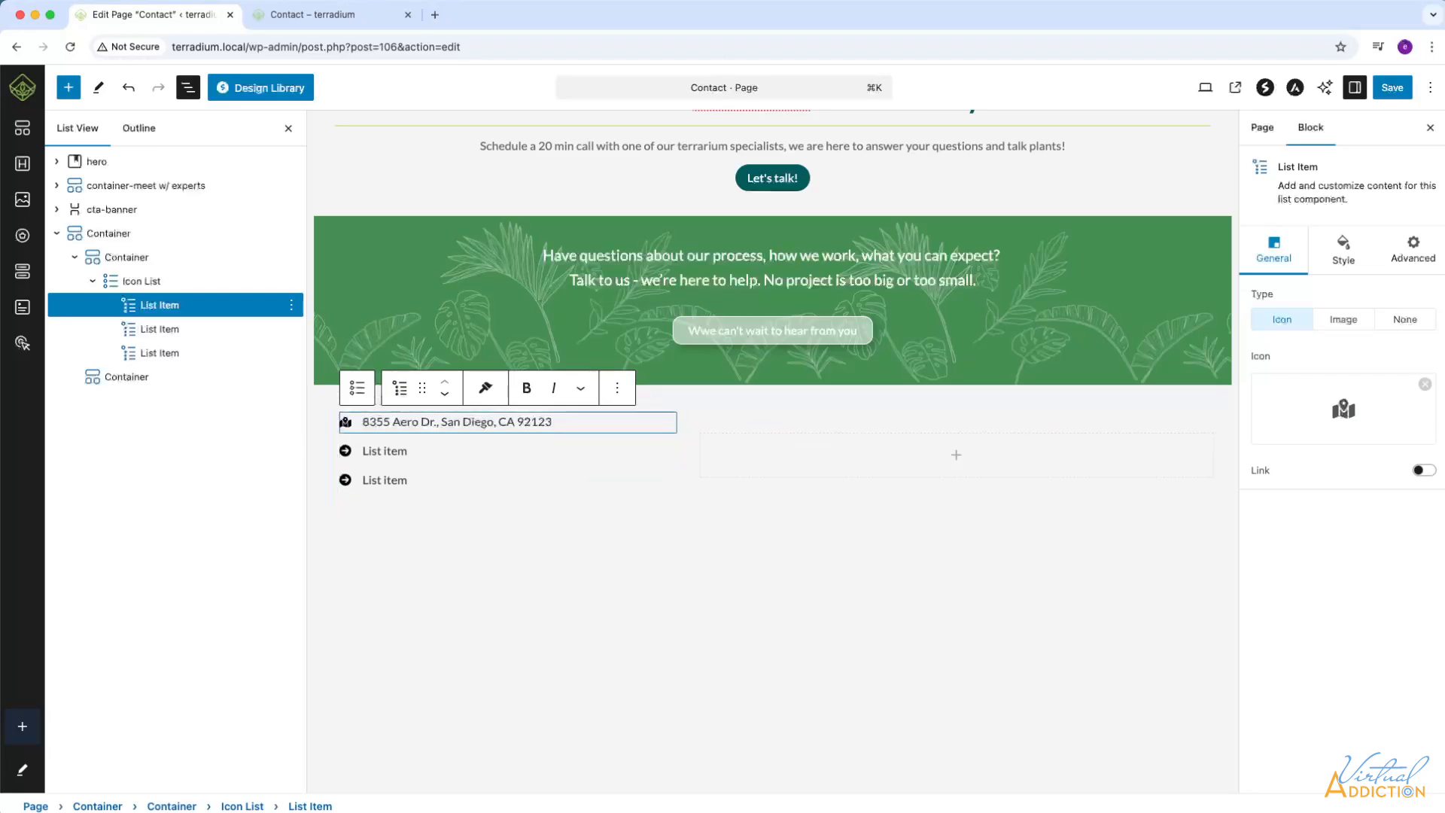
Set the normal icon color of the address list item to grey #676767.
left_click(1343, 253)
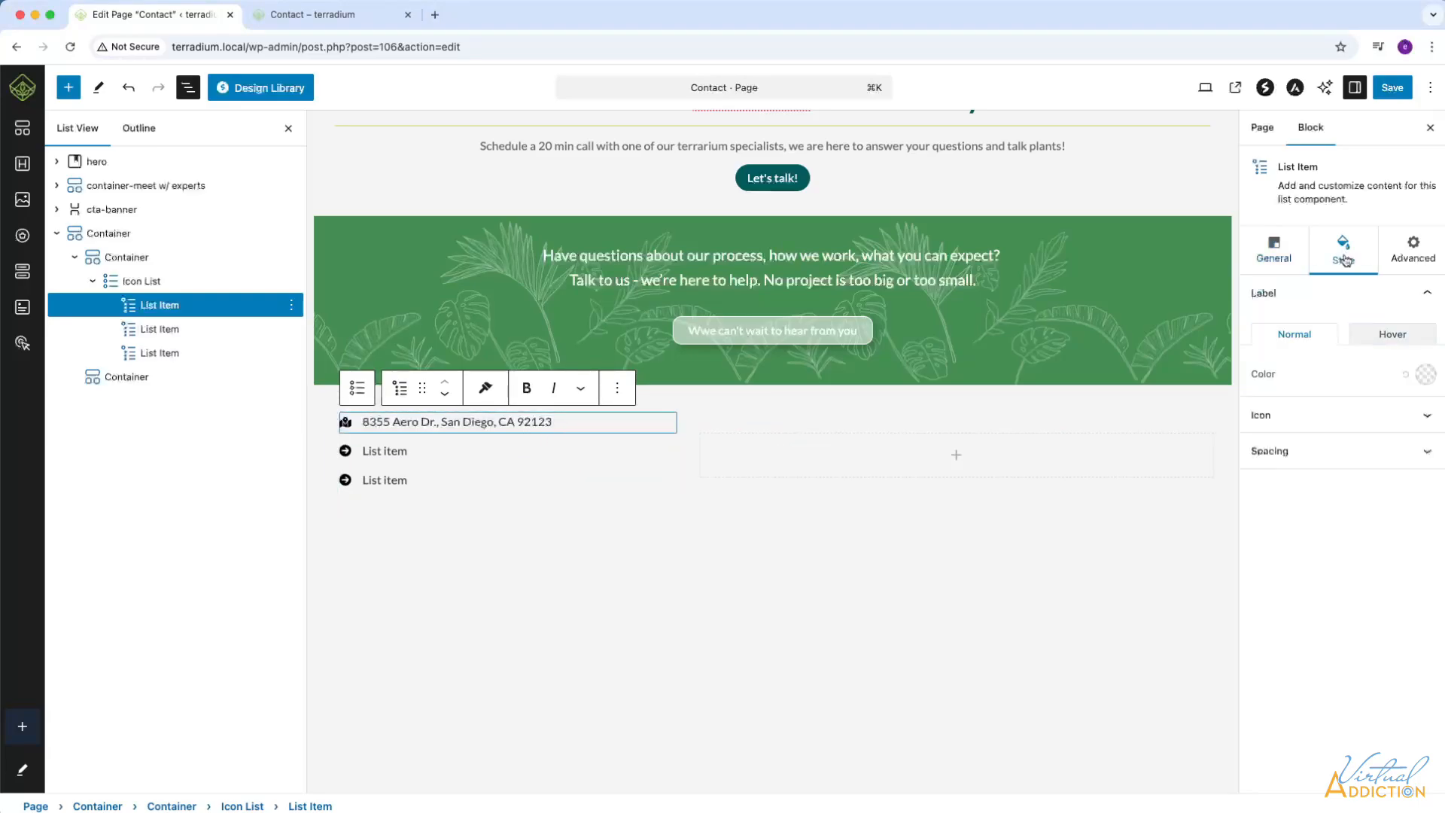
left_click(1423, 416)
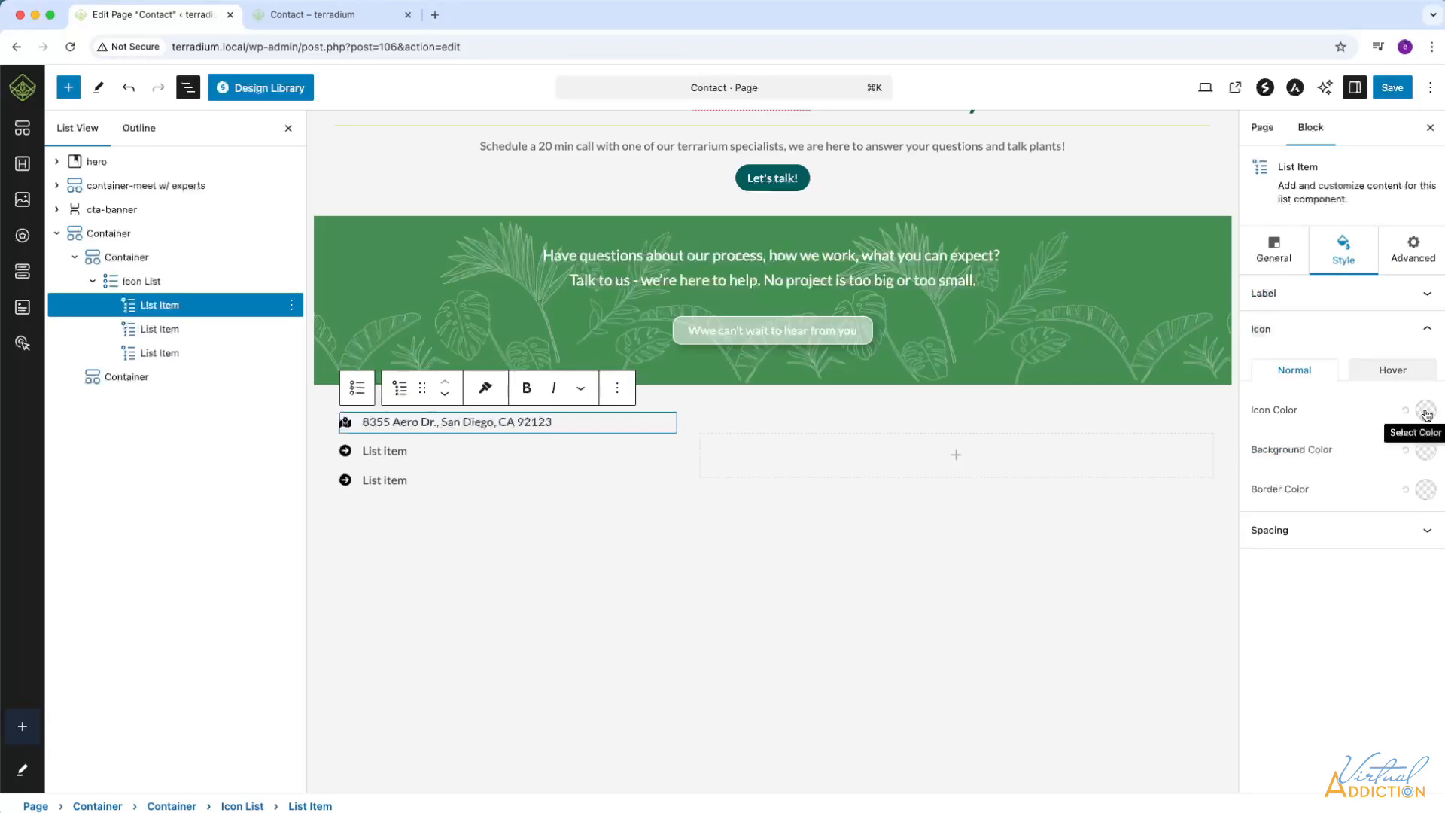
left_click(1426, 410)
left_click(1303, 732)
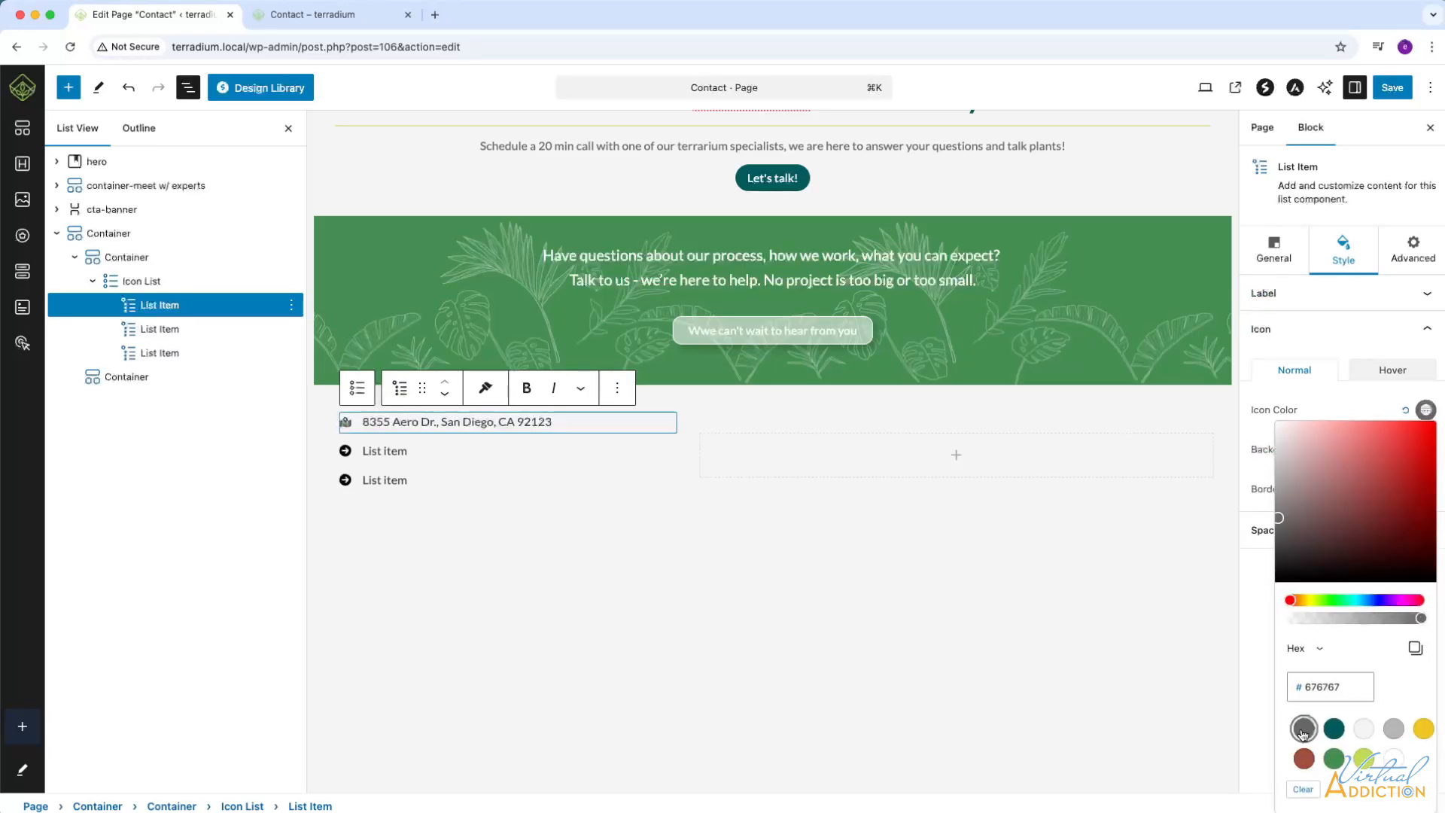
left_click(1385, 408)
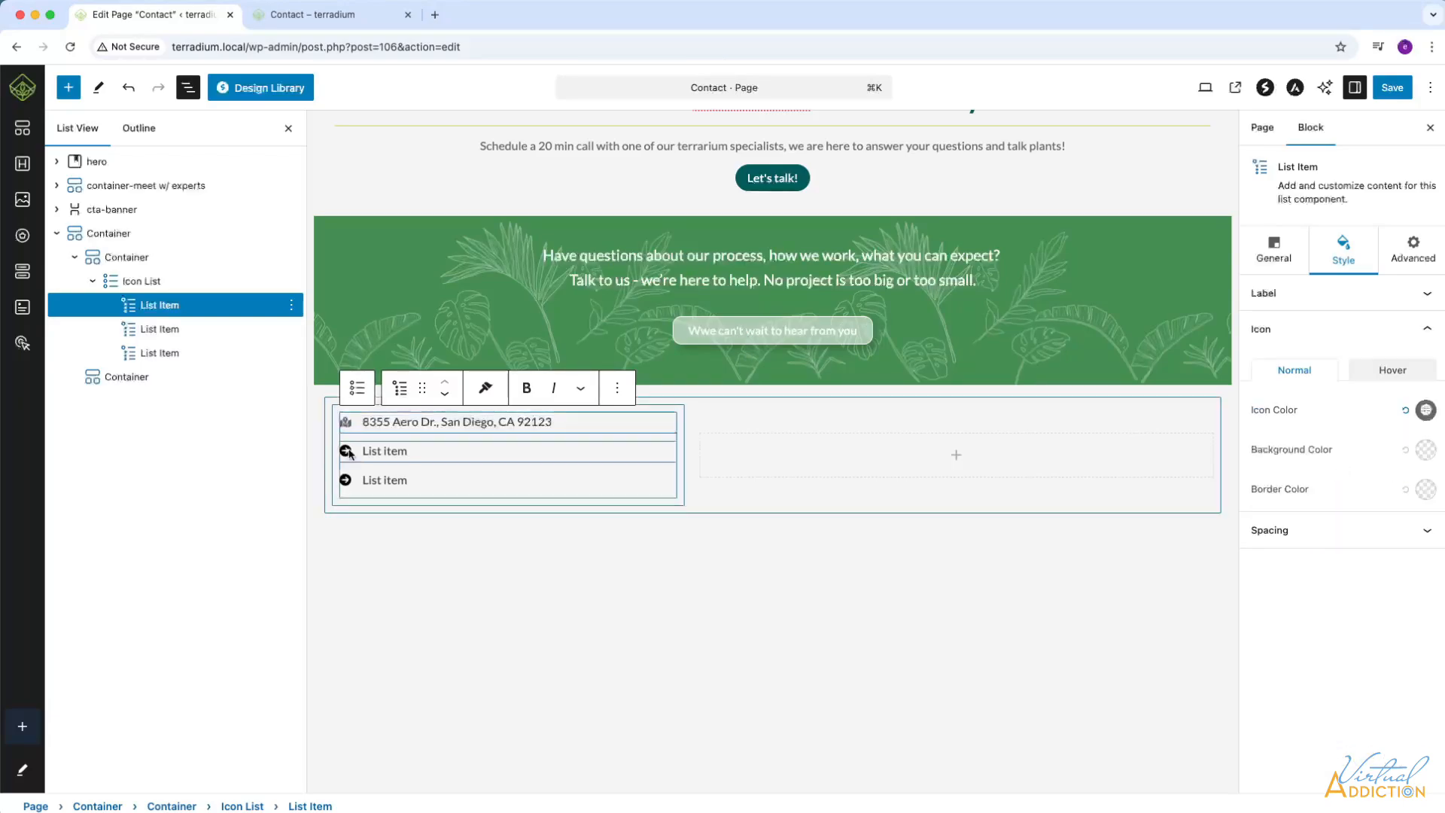
Replace the second list item's text with the business's phone number and select the entered number.
left_click(148, 328)
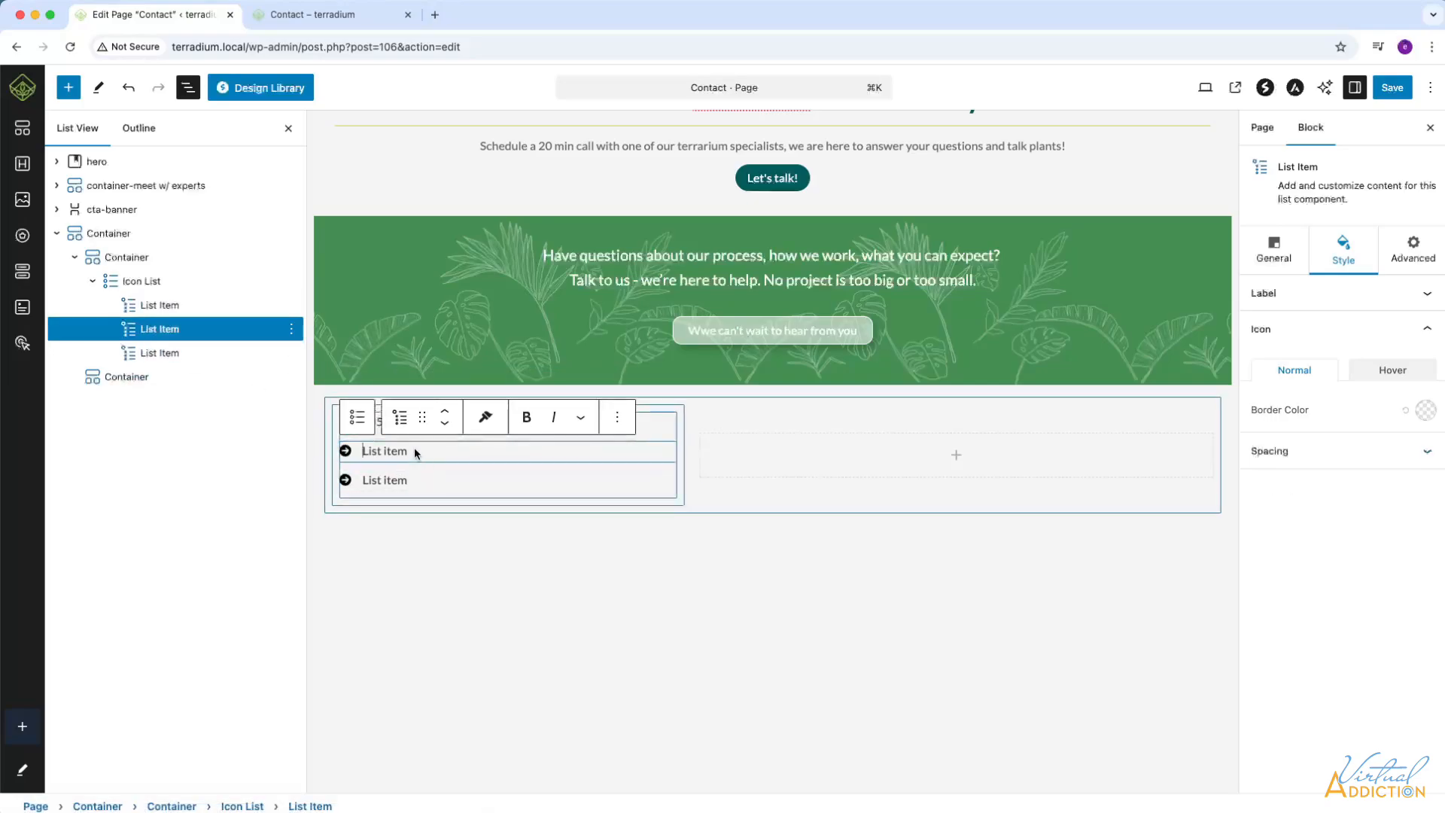
left_click_drag(362, 450, 433, 450)
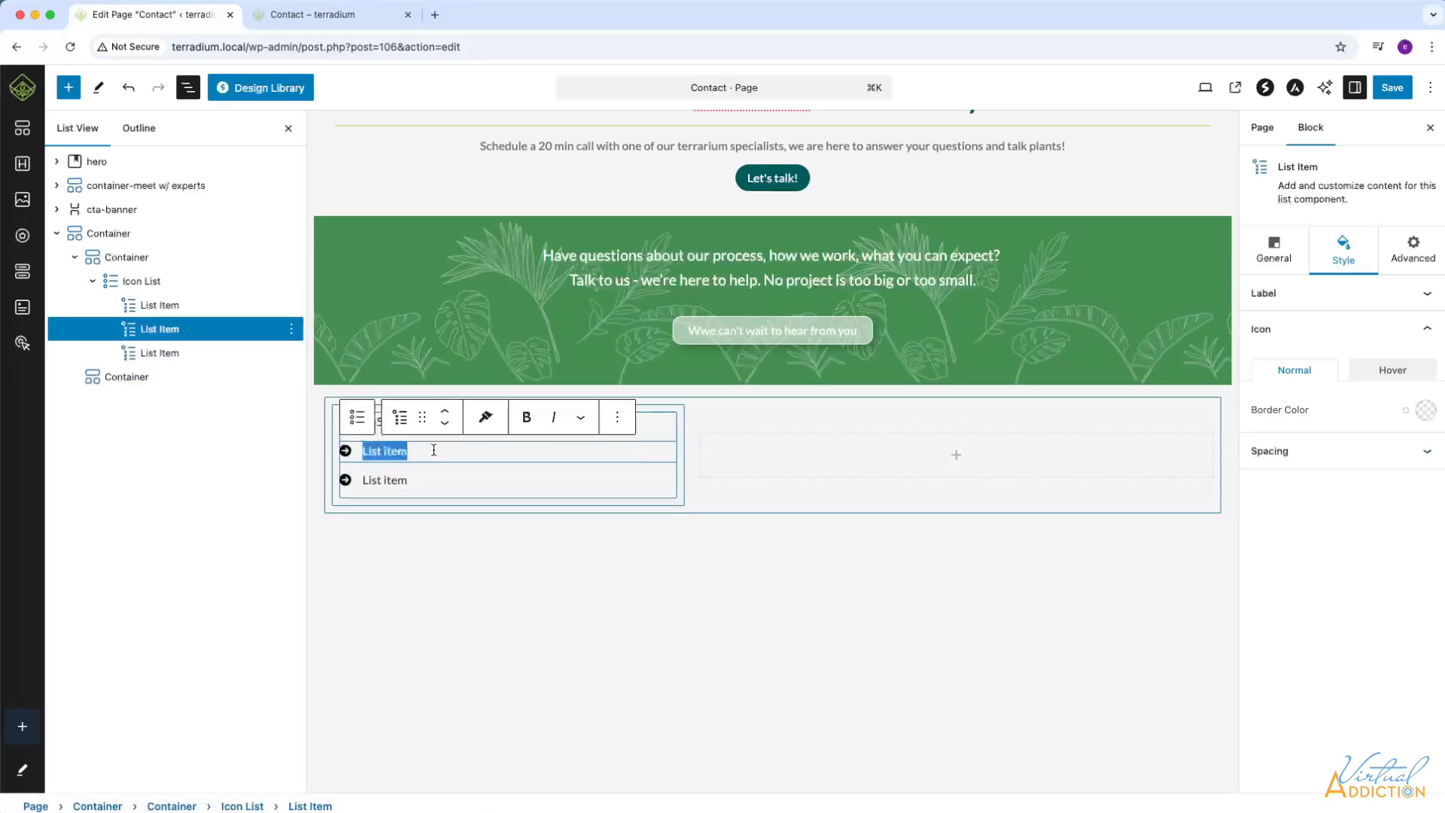
type("866")
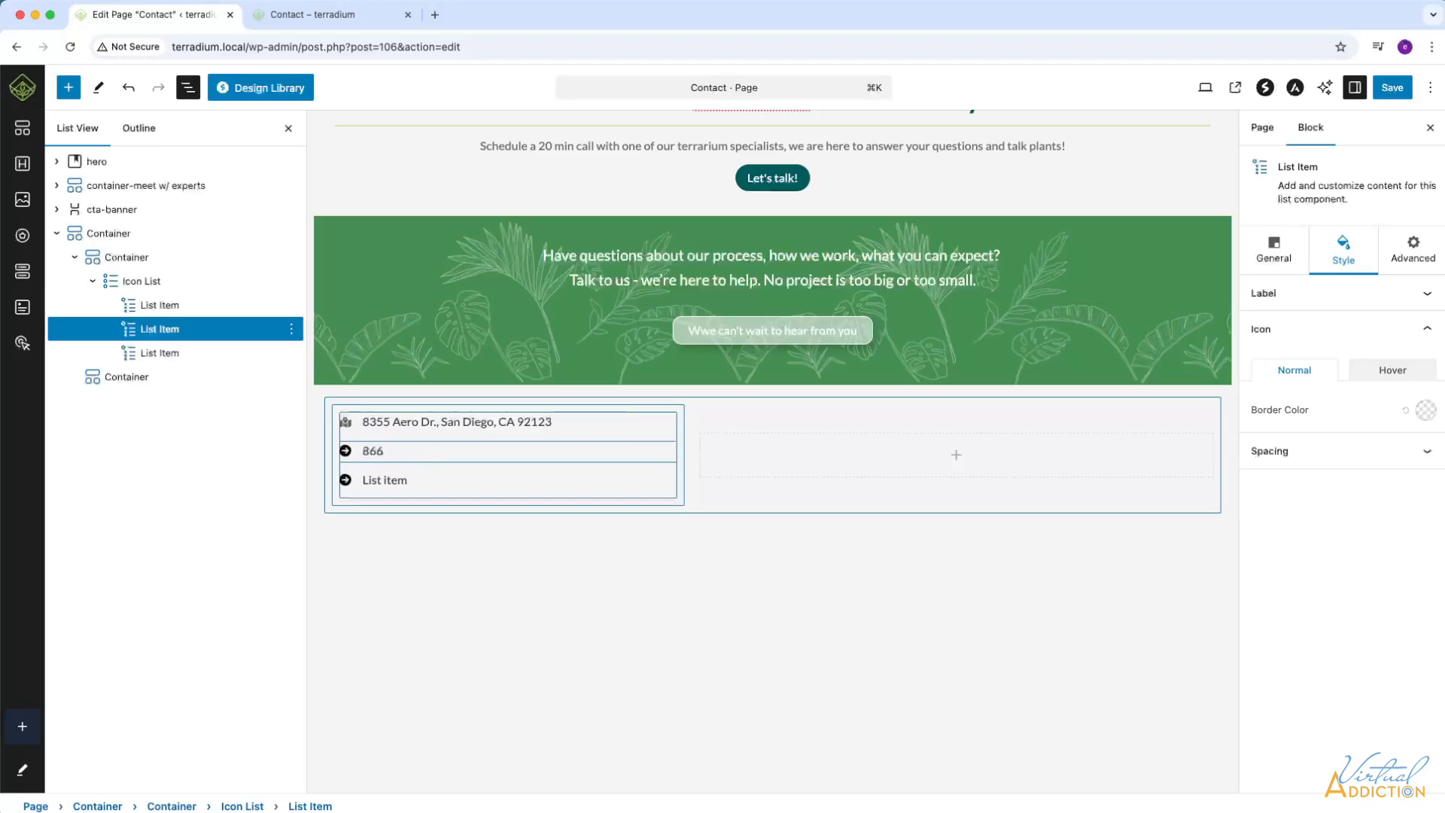
type(".555.4310")
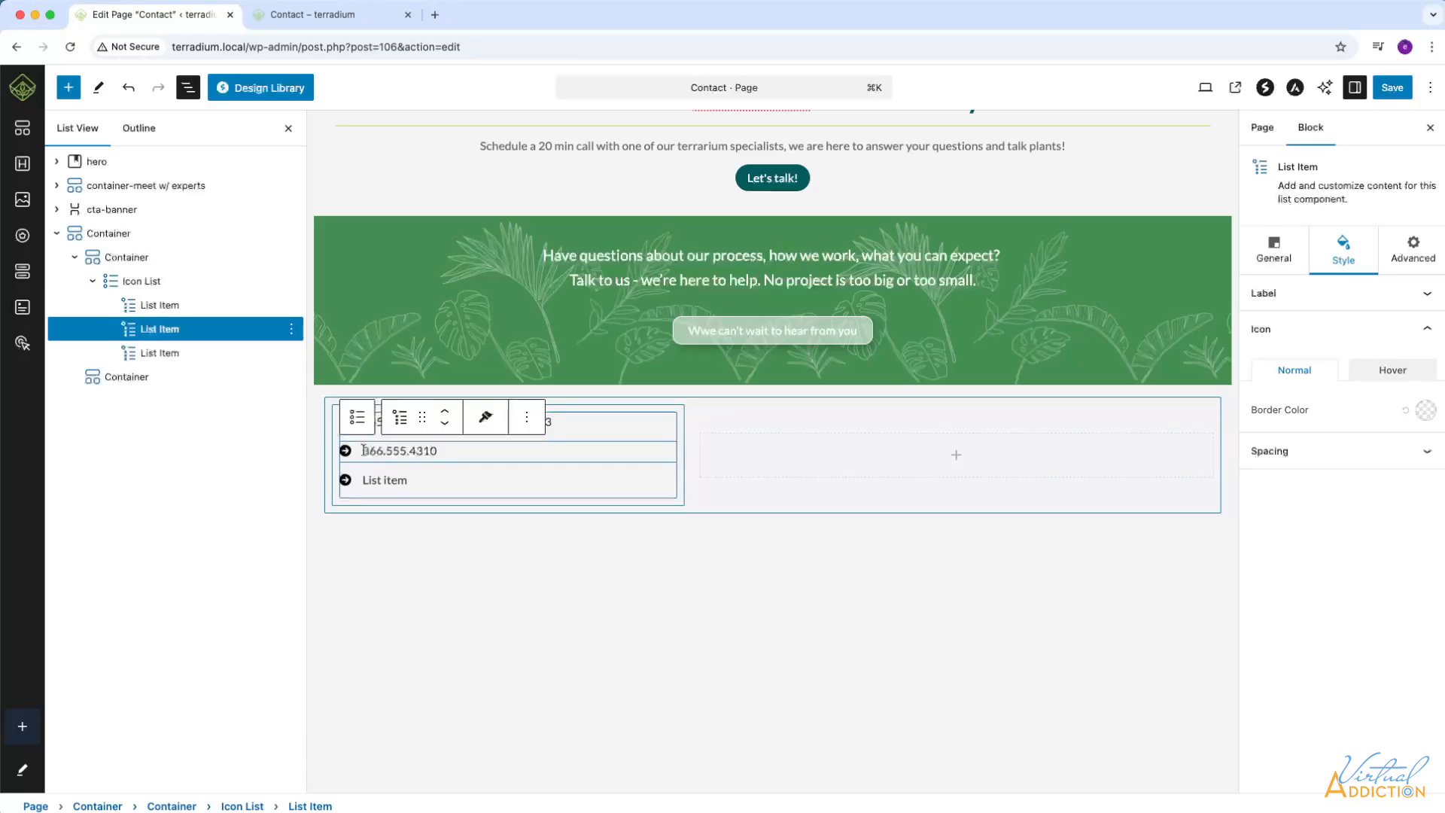
left_click_drag(363, 450, 477, 452)
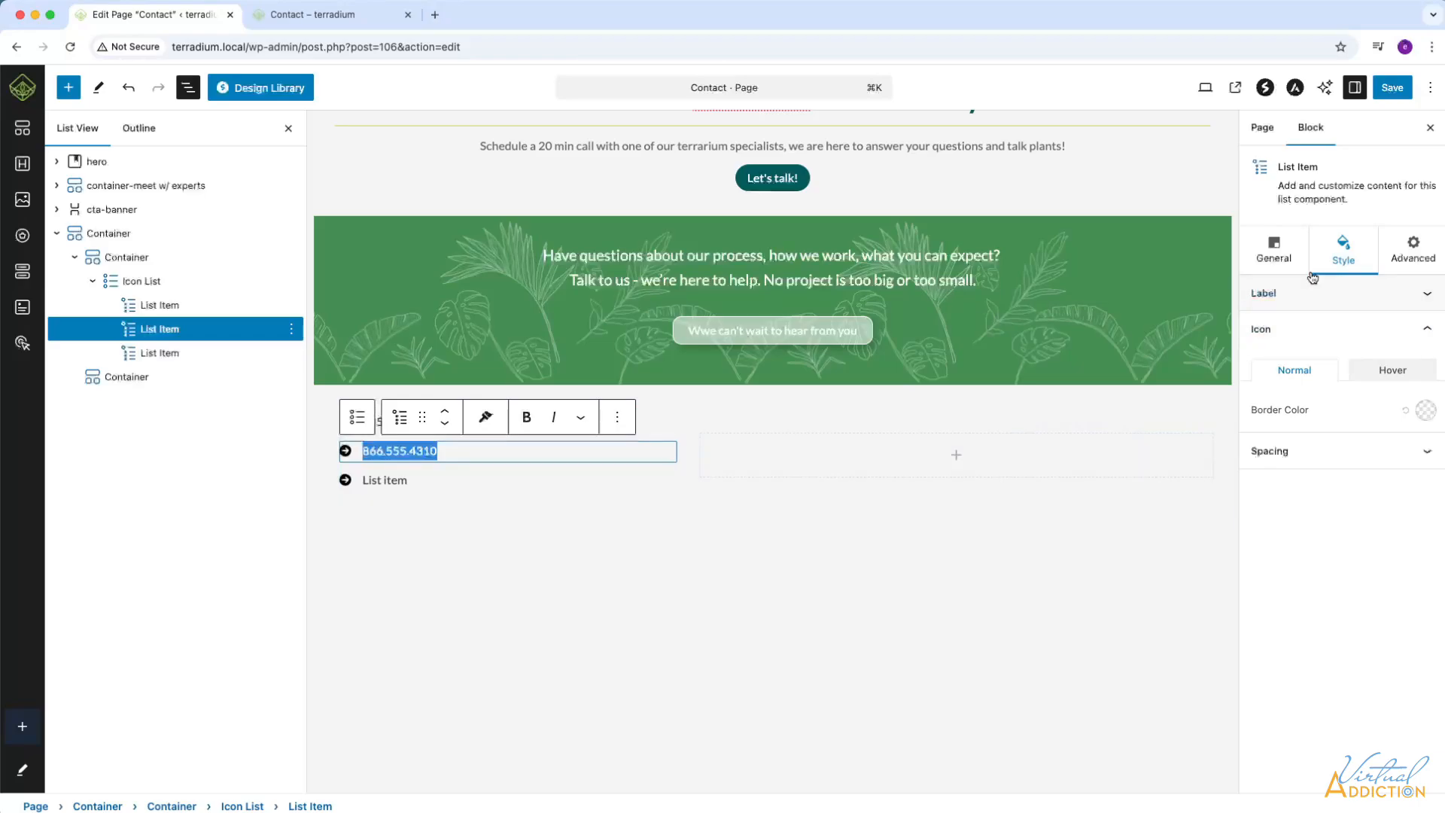
Enable the link on the phone list item and set its URL to tel: followed by the business's phone number.
left_click(1274, 253)
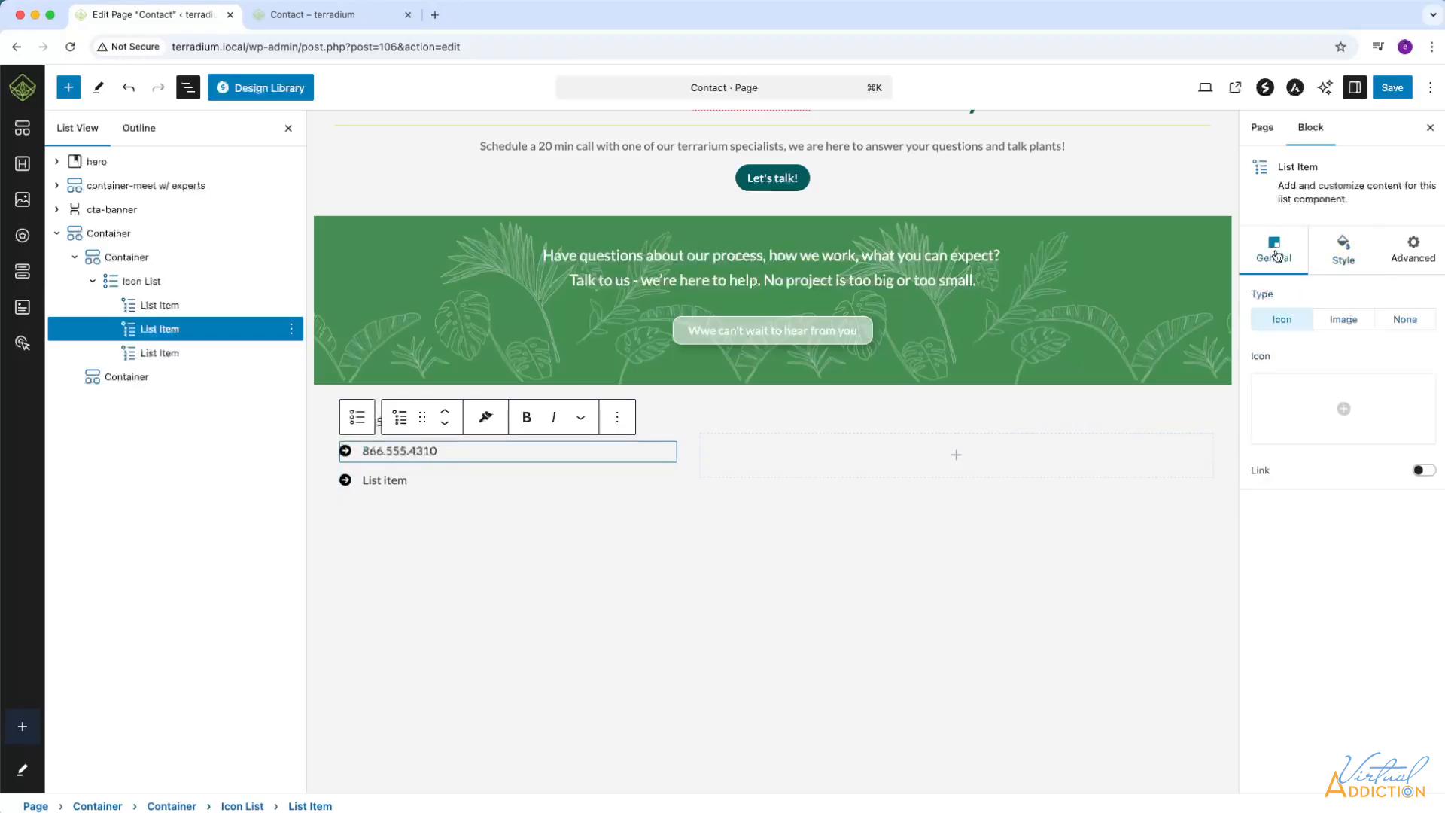
left_click(1422, 470)
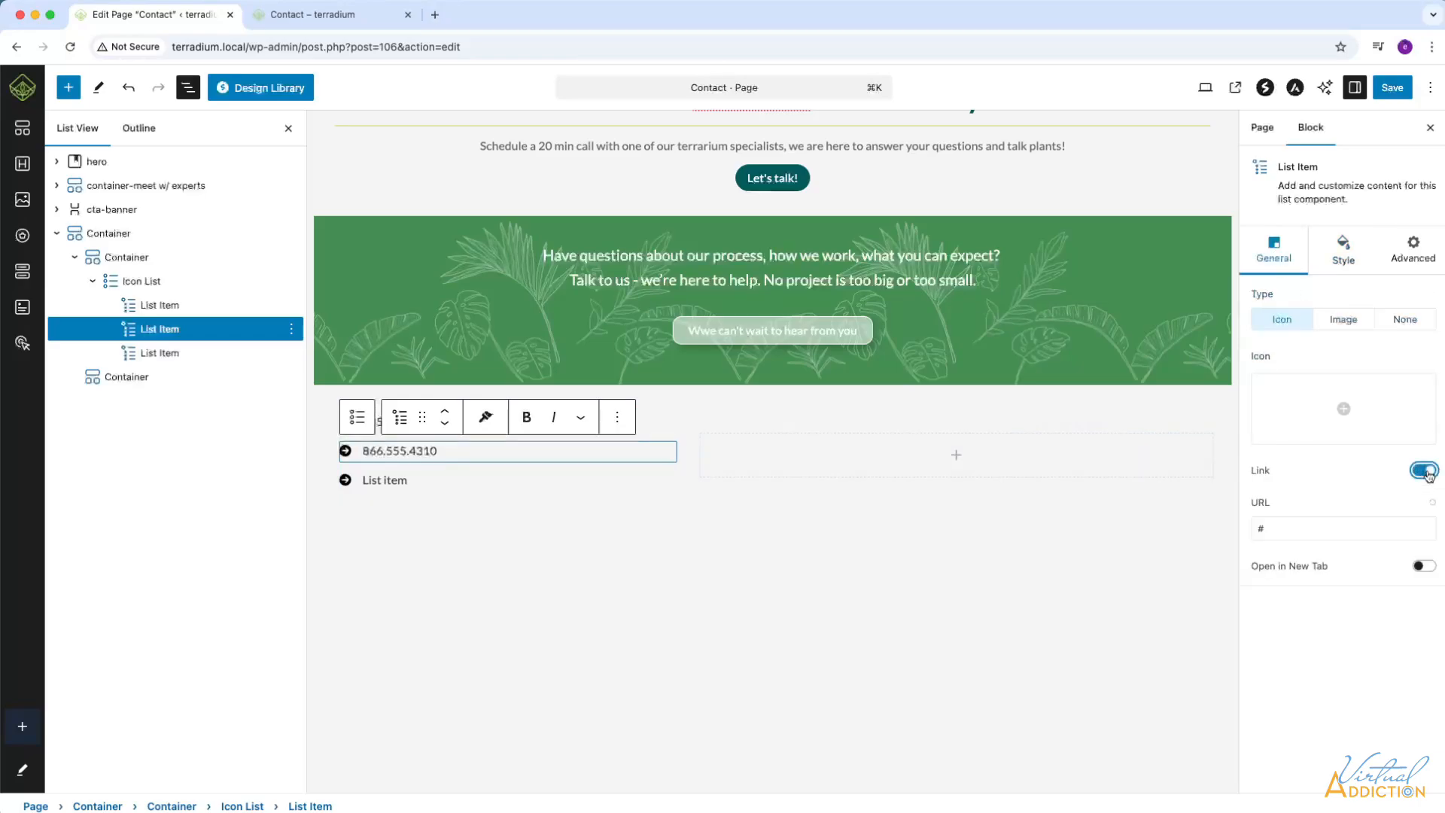
left_click(1272, 530)
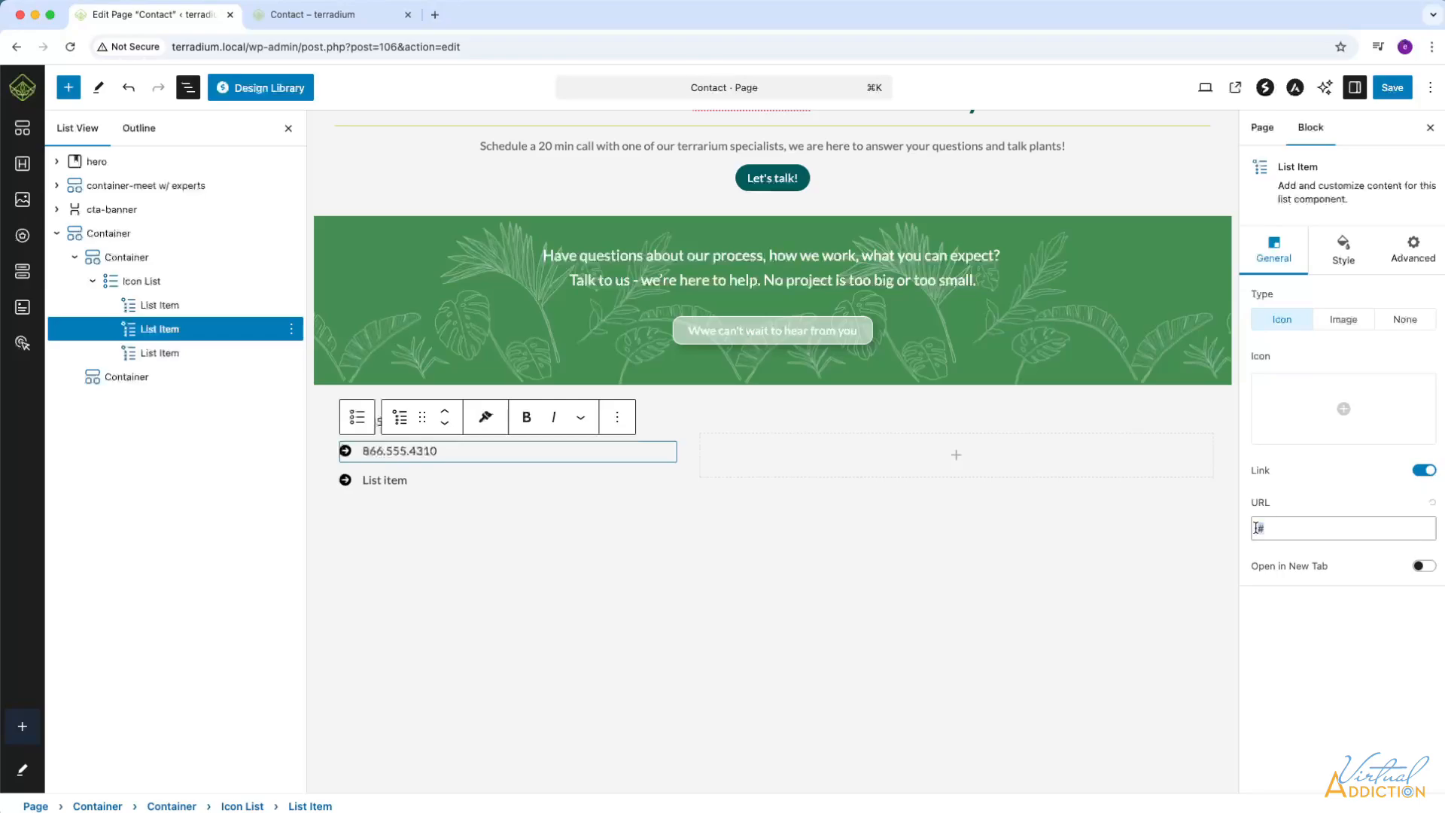
type("tel:866.555.4310")
Search the icon library for phone and give the phone list item the Phone Volume icon.
left_click(1344, 410)
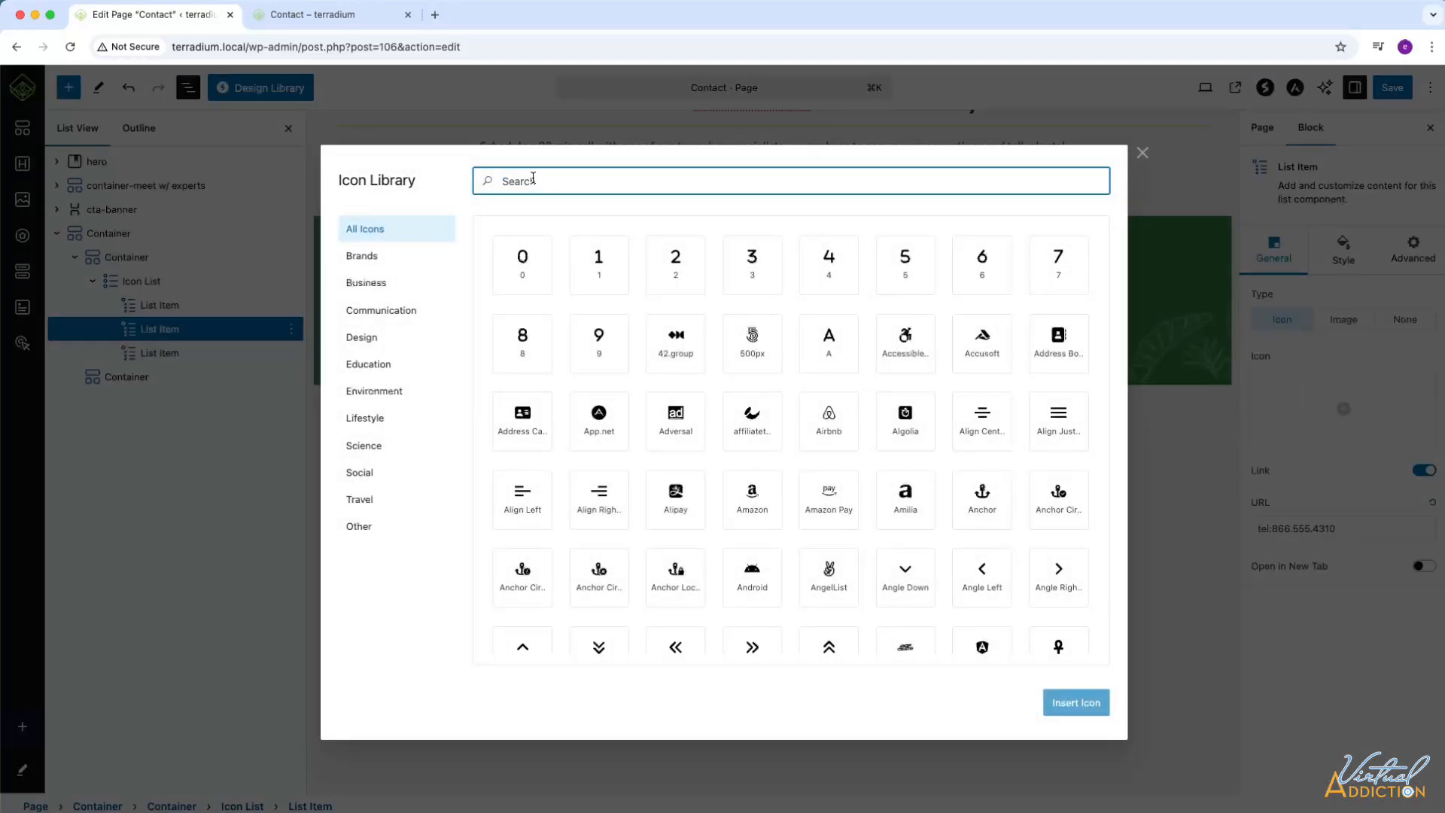
type("phone")
left_click(676, 344)
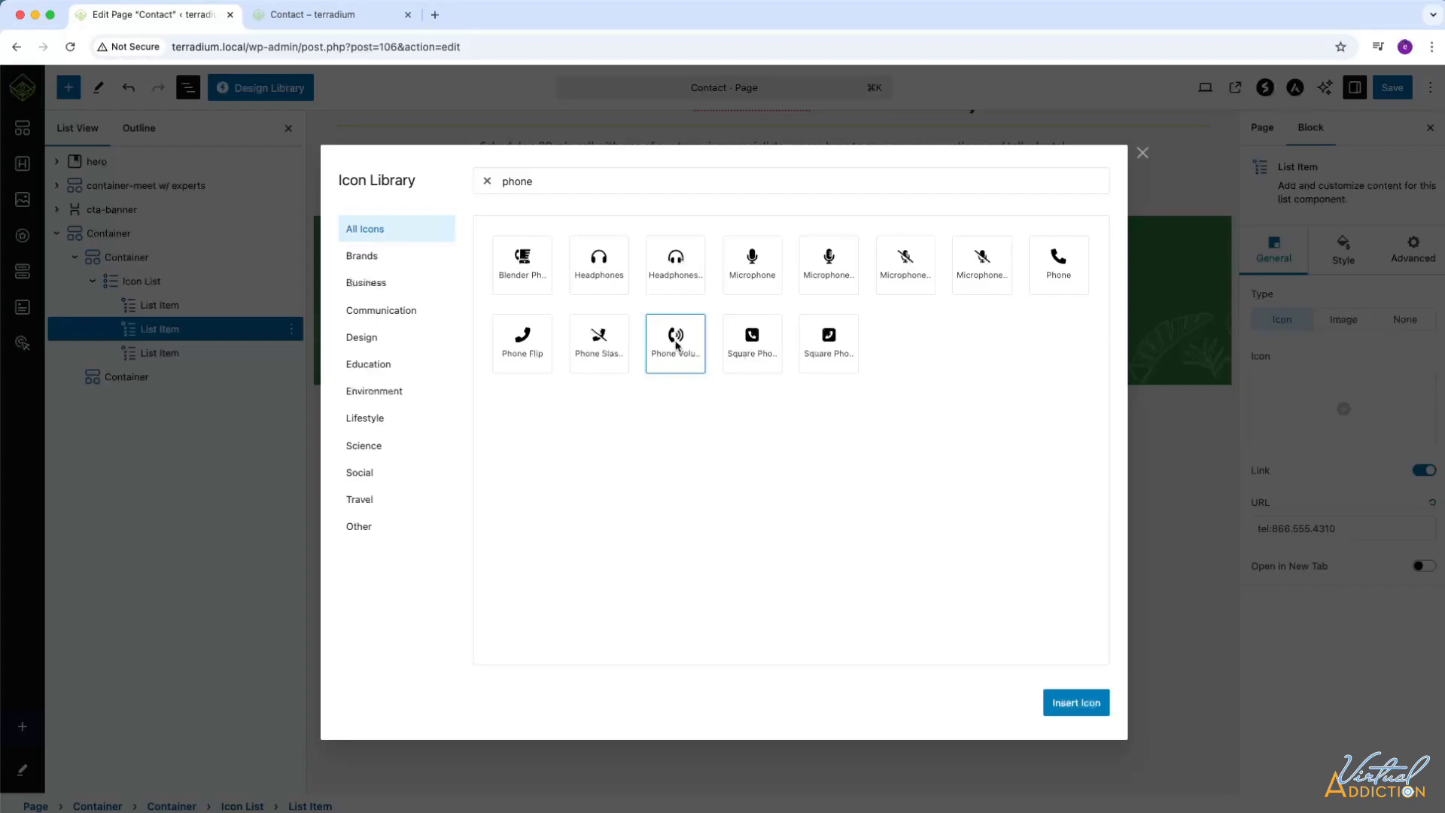
left_click(1072, 702)
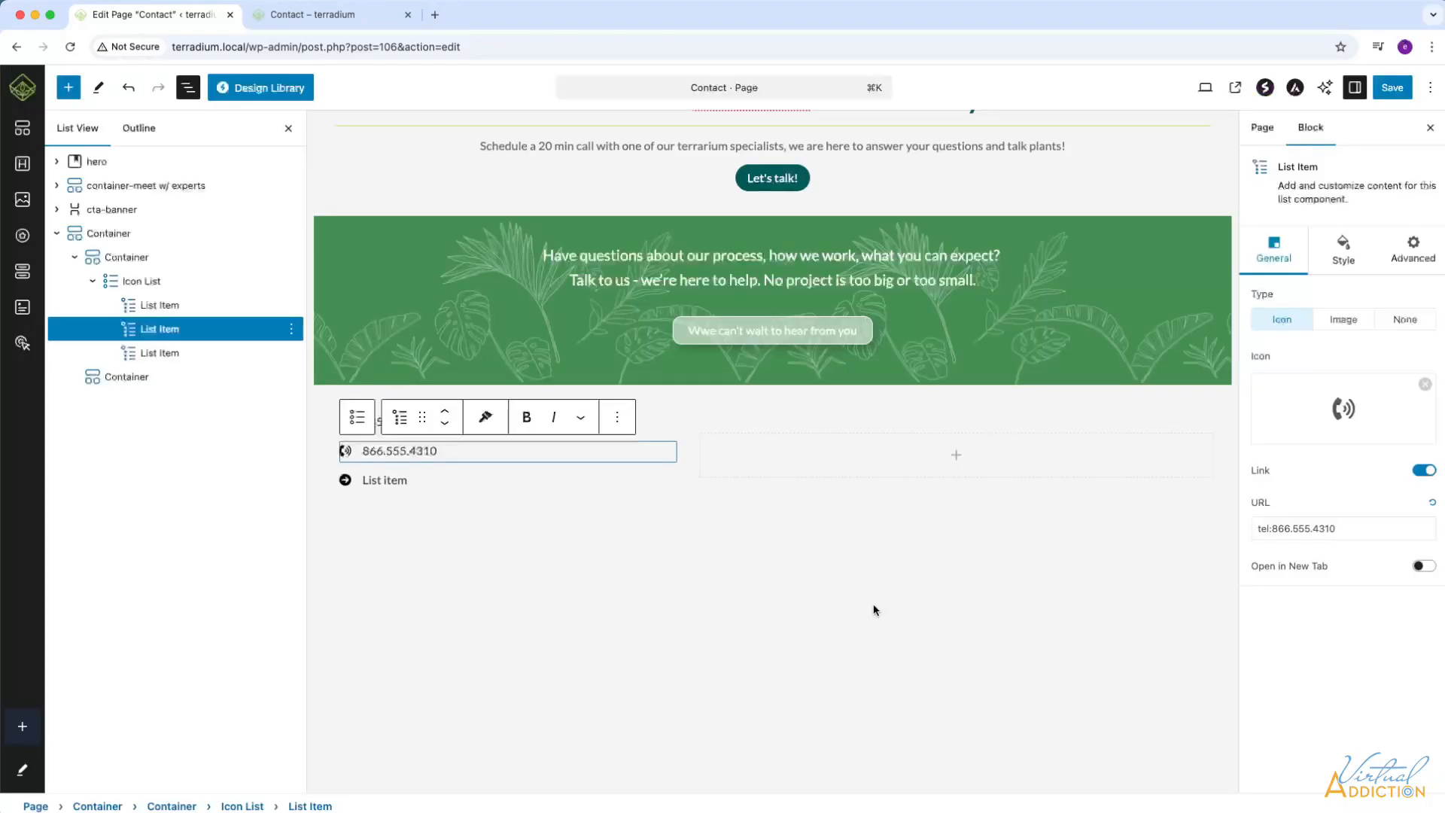
Set the normal icon color of the phone list item to grey #676767.
left_click(1343, 255)
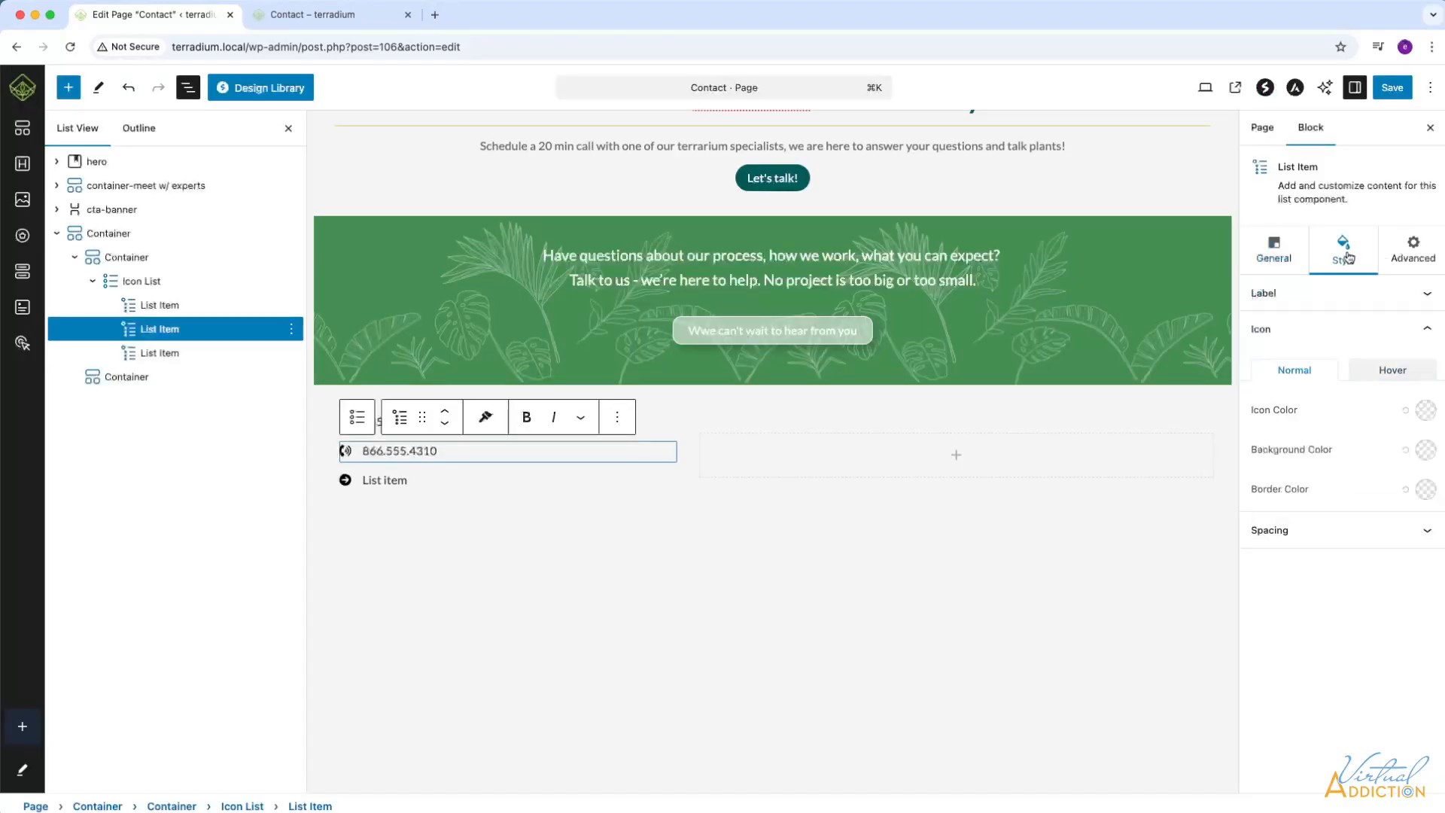
left_click(1425, 410)
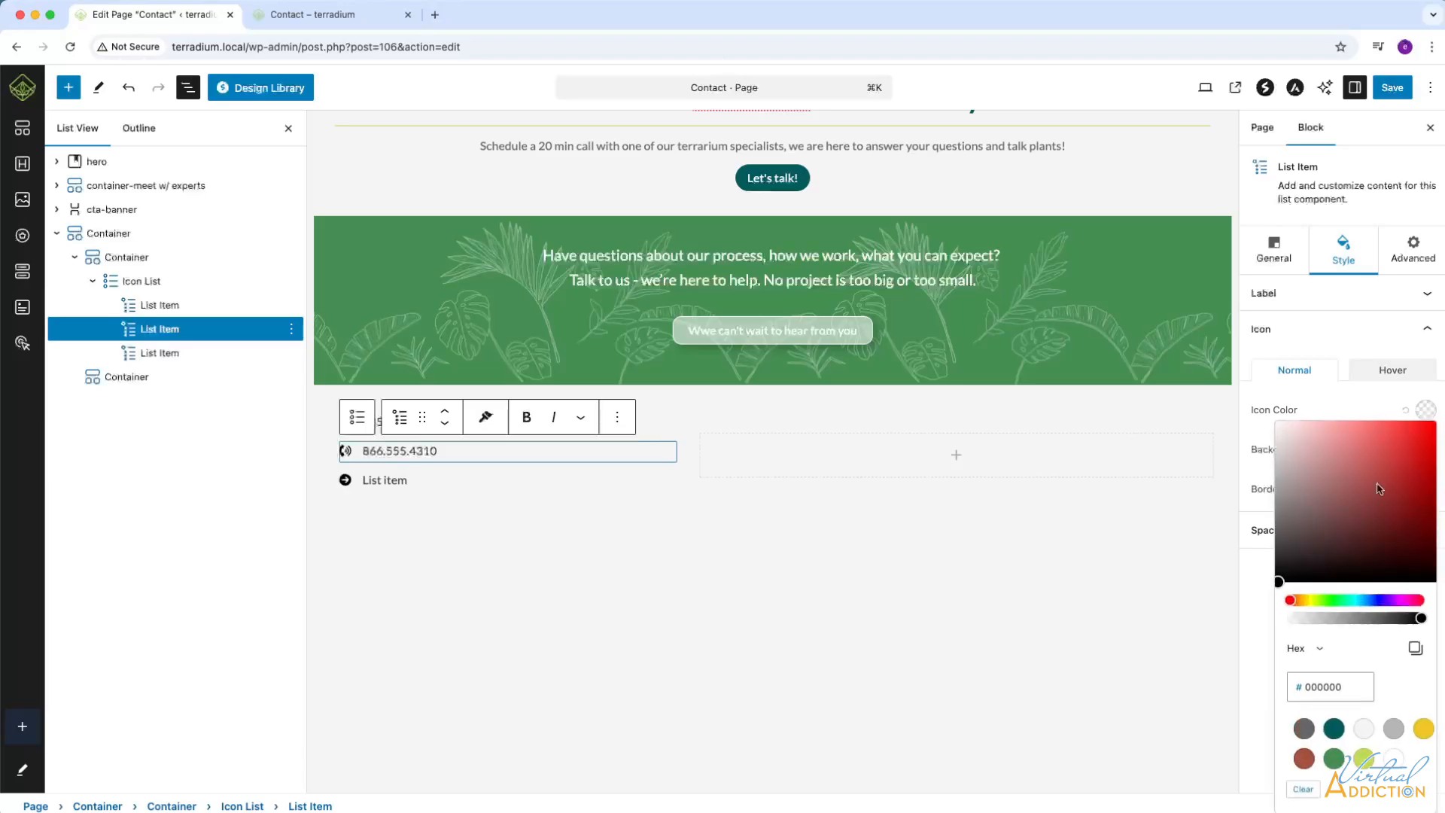
left_click(1304, 728)
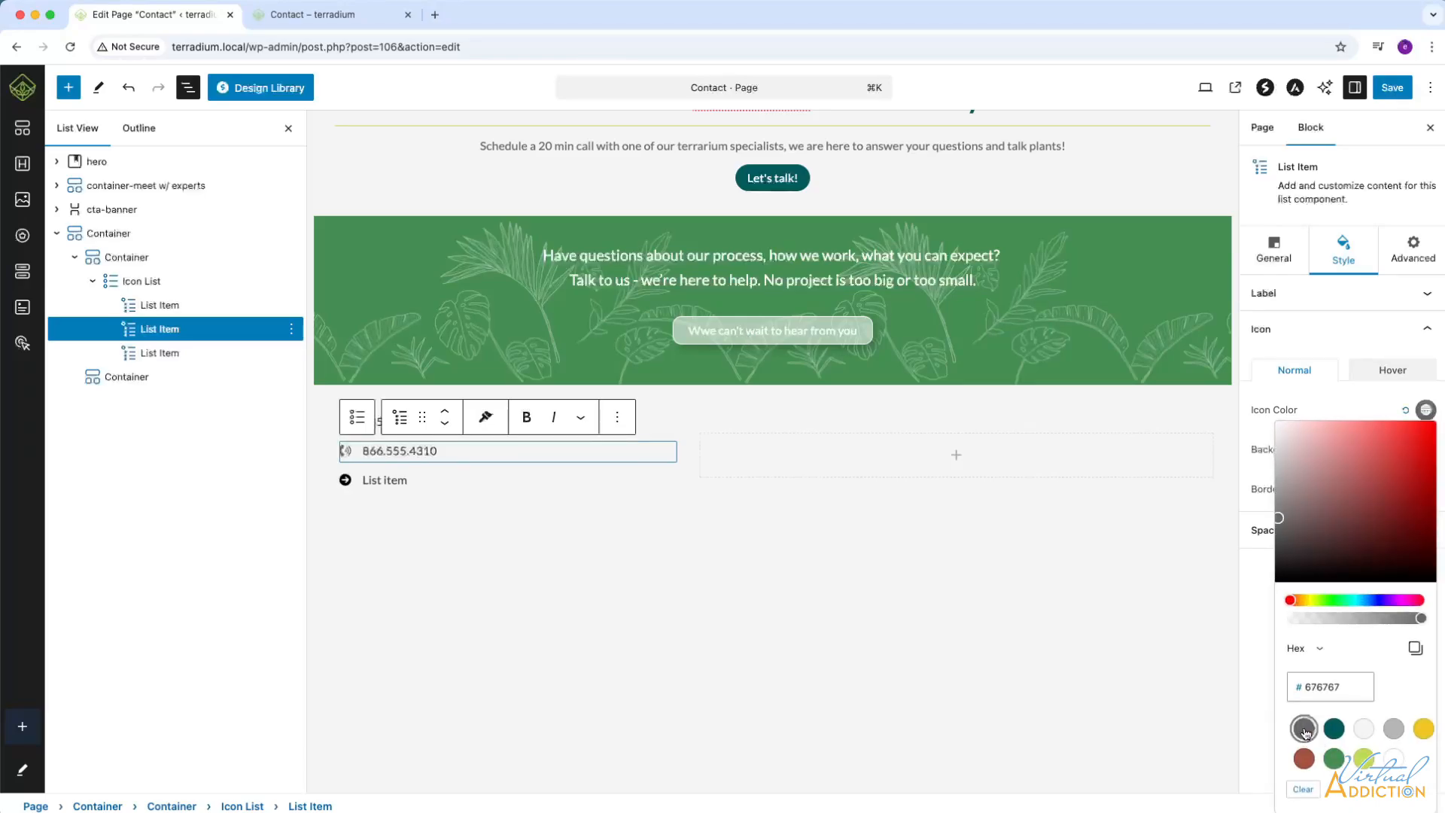
Replace the third list item's placeholder text with the business's e-mail address.
left_click(408, 479)
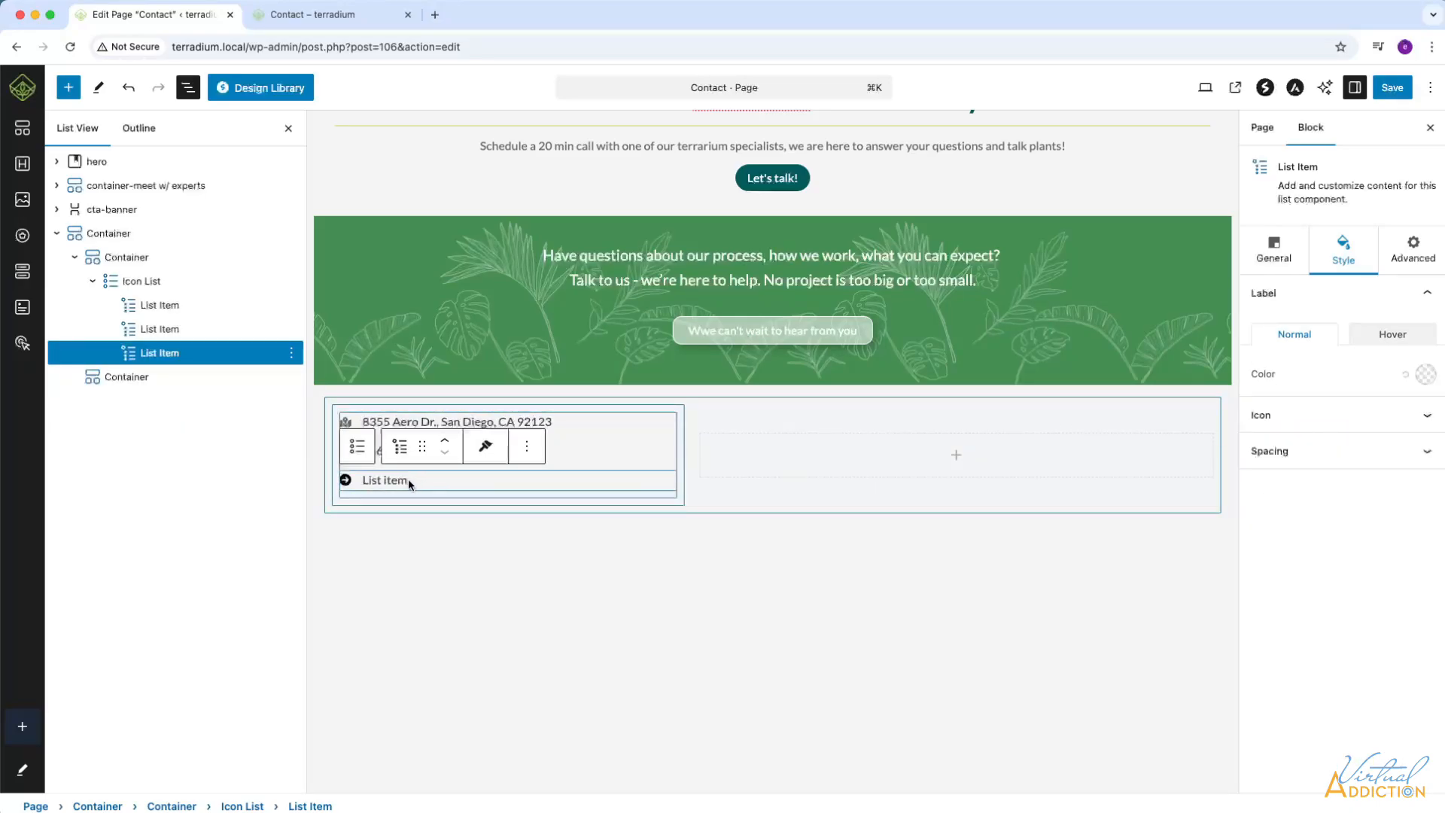
left_click_drag(365, 480, 448, 483)
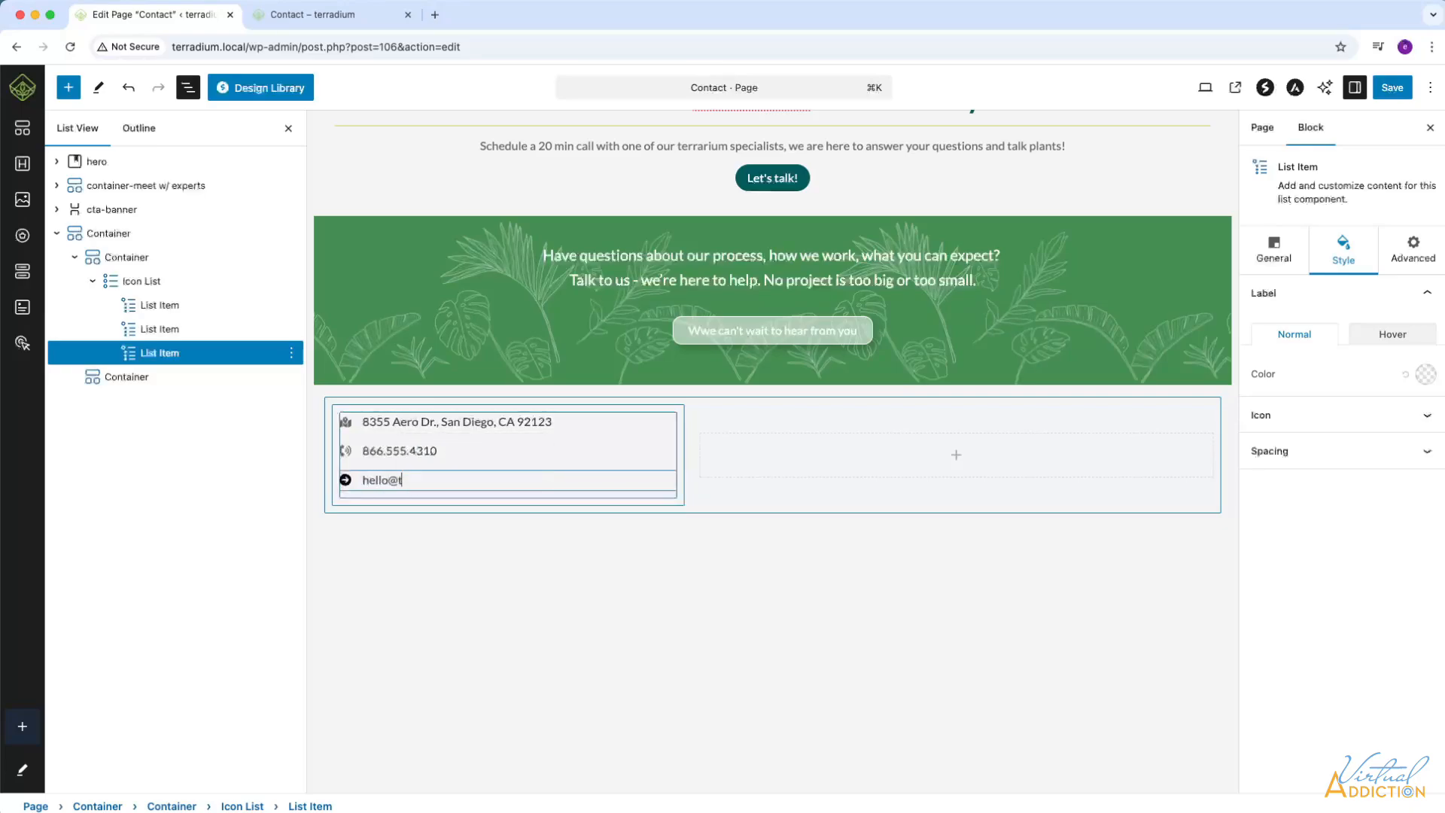
left_click(366, 479)
Enable the link on the e-mail list item and set its URL to mailto: followed by the business's e-mail address.
left_click(1422, 470)
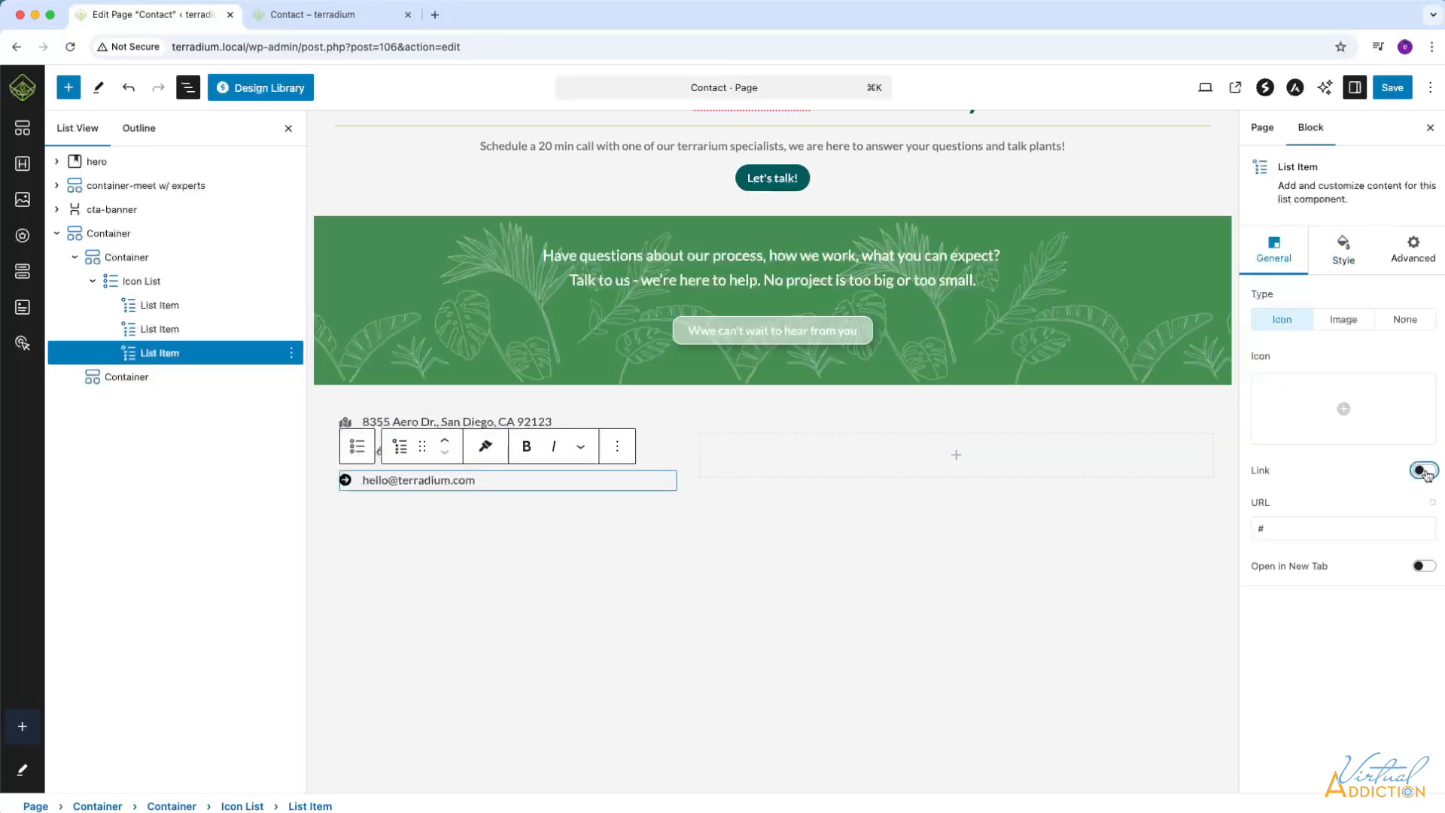
left_click_drag(1280, 530, 1231, 528)
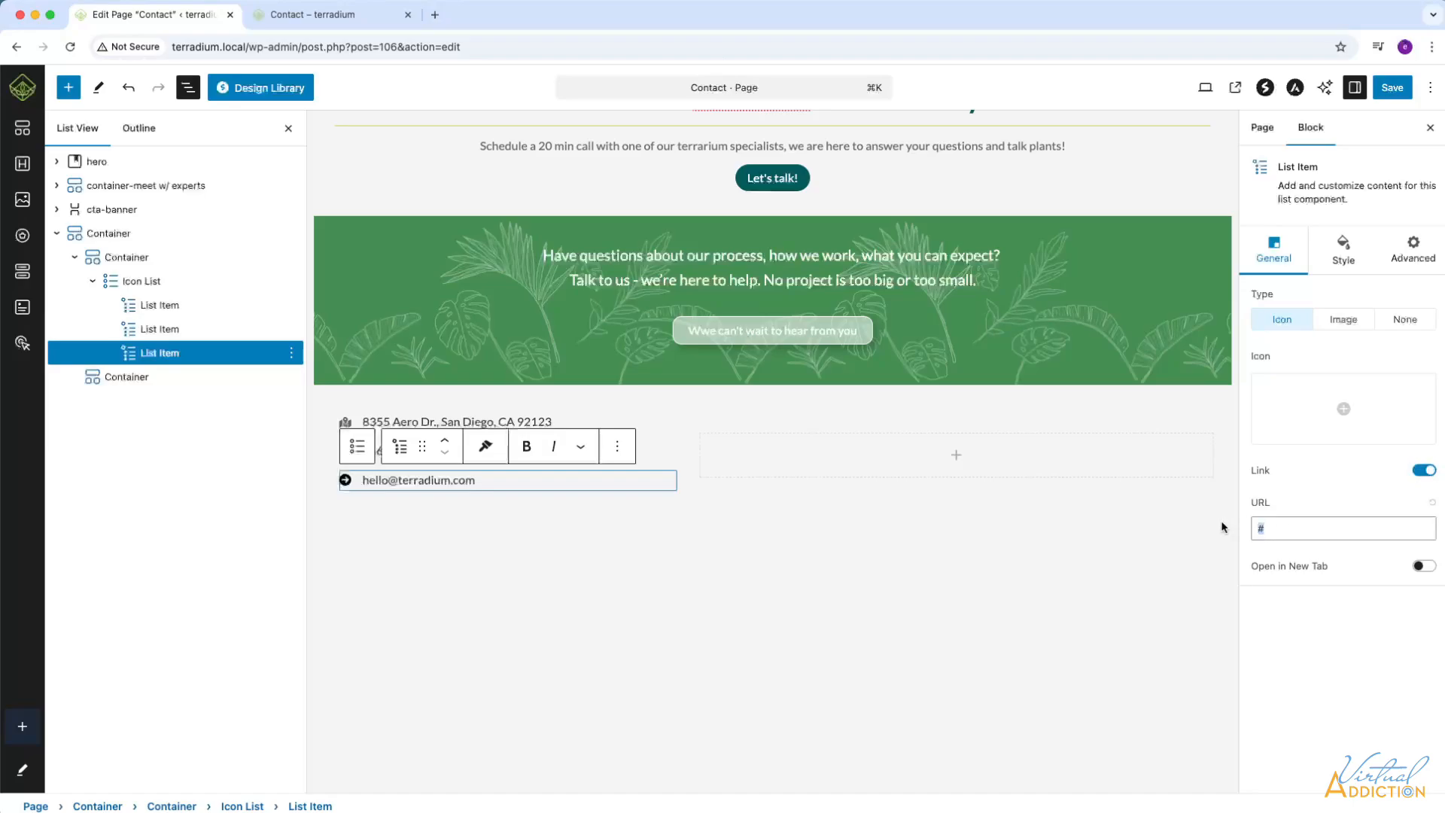
type("mailto:")
key("super+v")
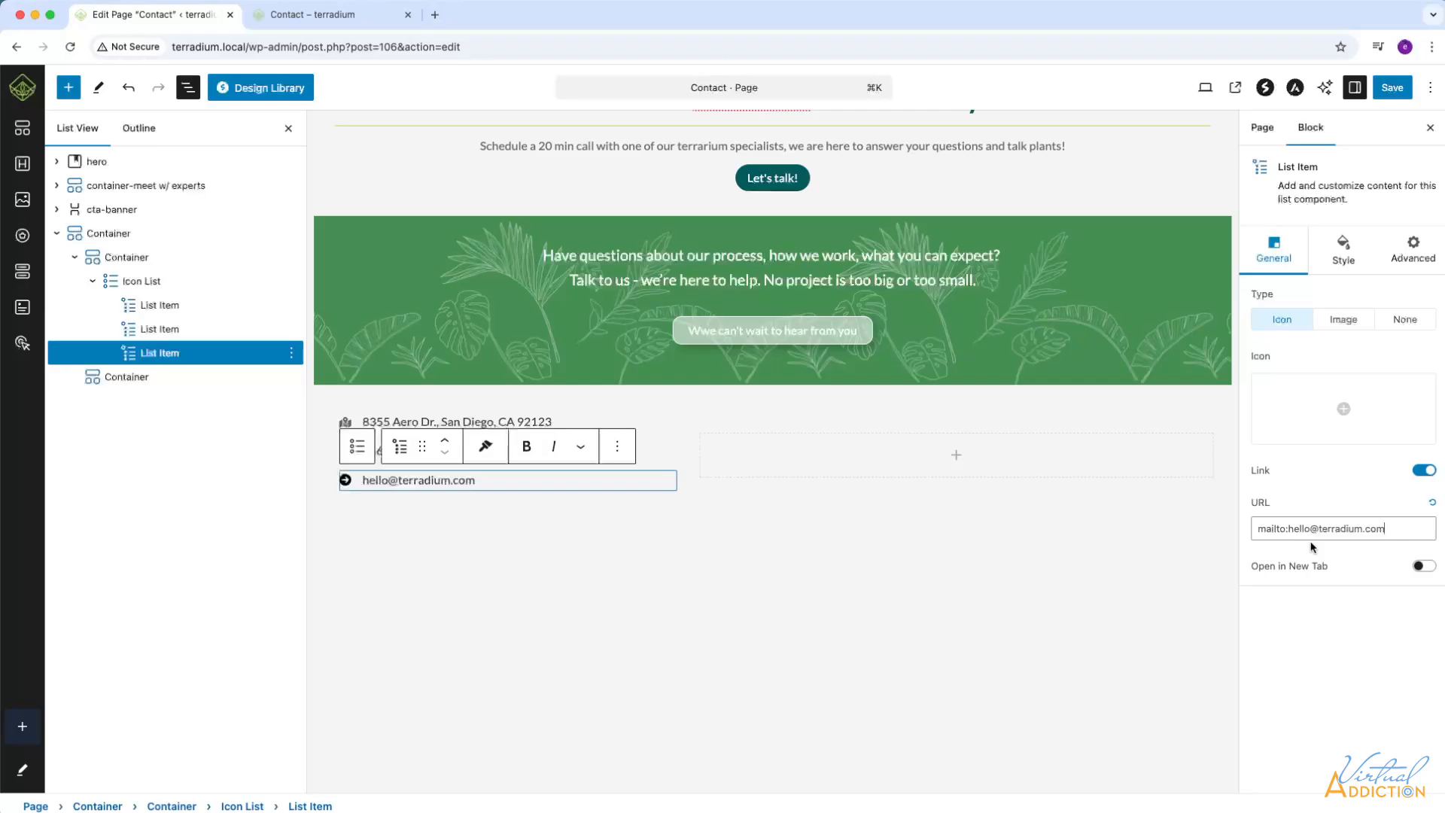
Search the icon library for at and give the e-mail list item the At icon.
left_click(1342, 412)
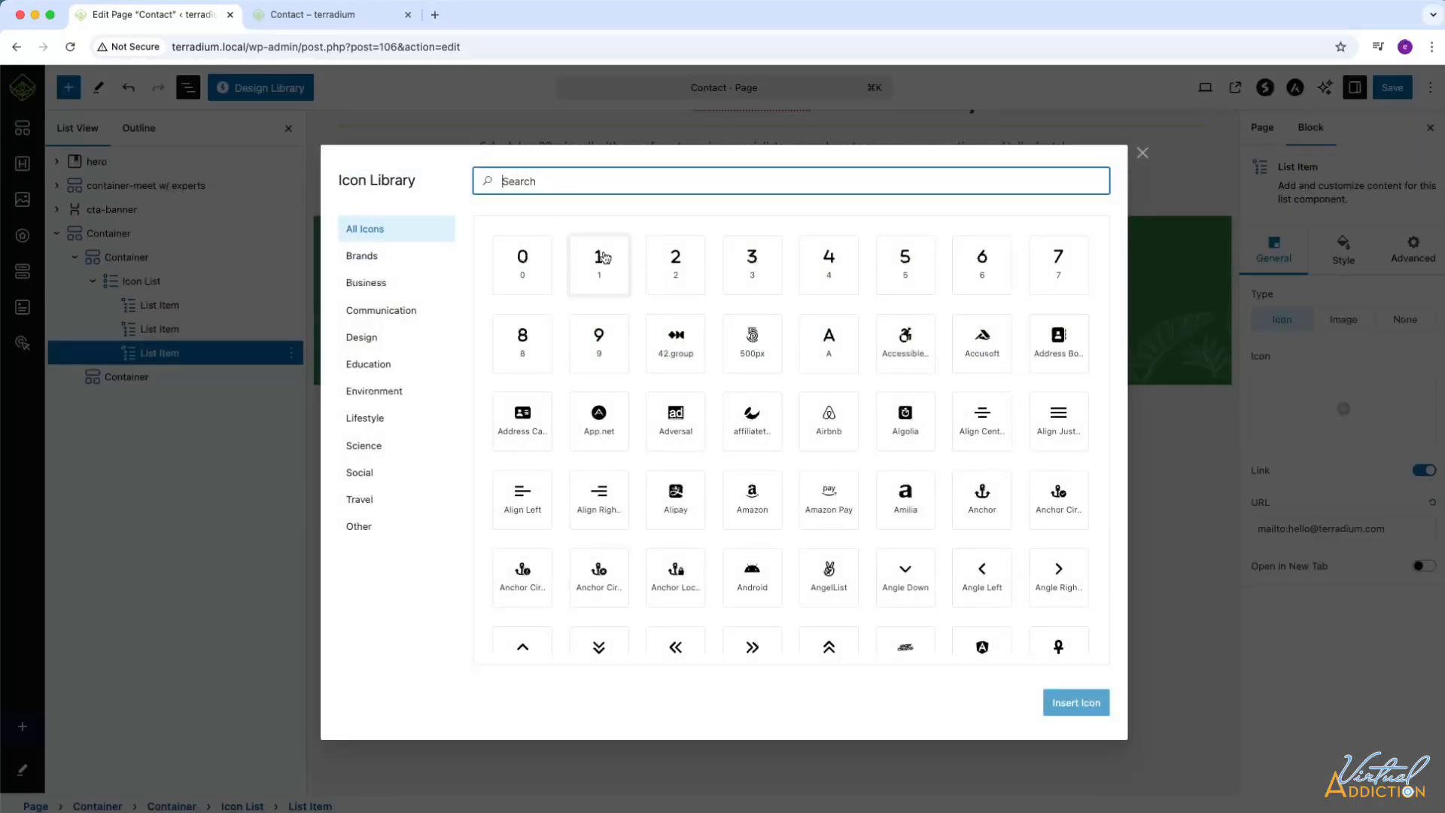
type("at")
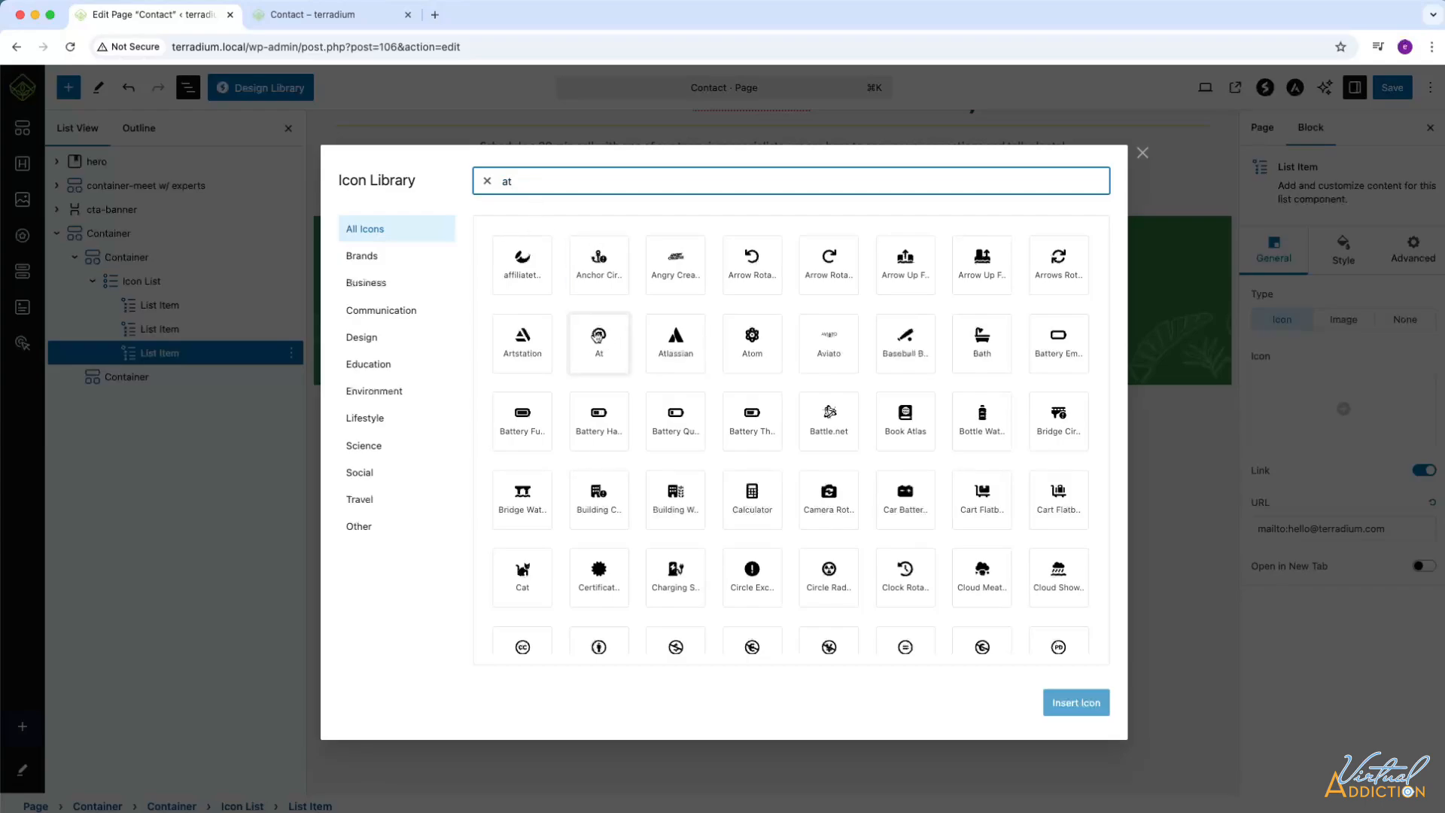
left_click(596, 337)
left_click(1087, 705)
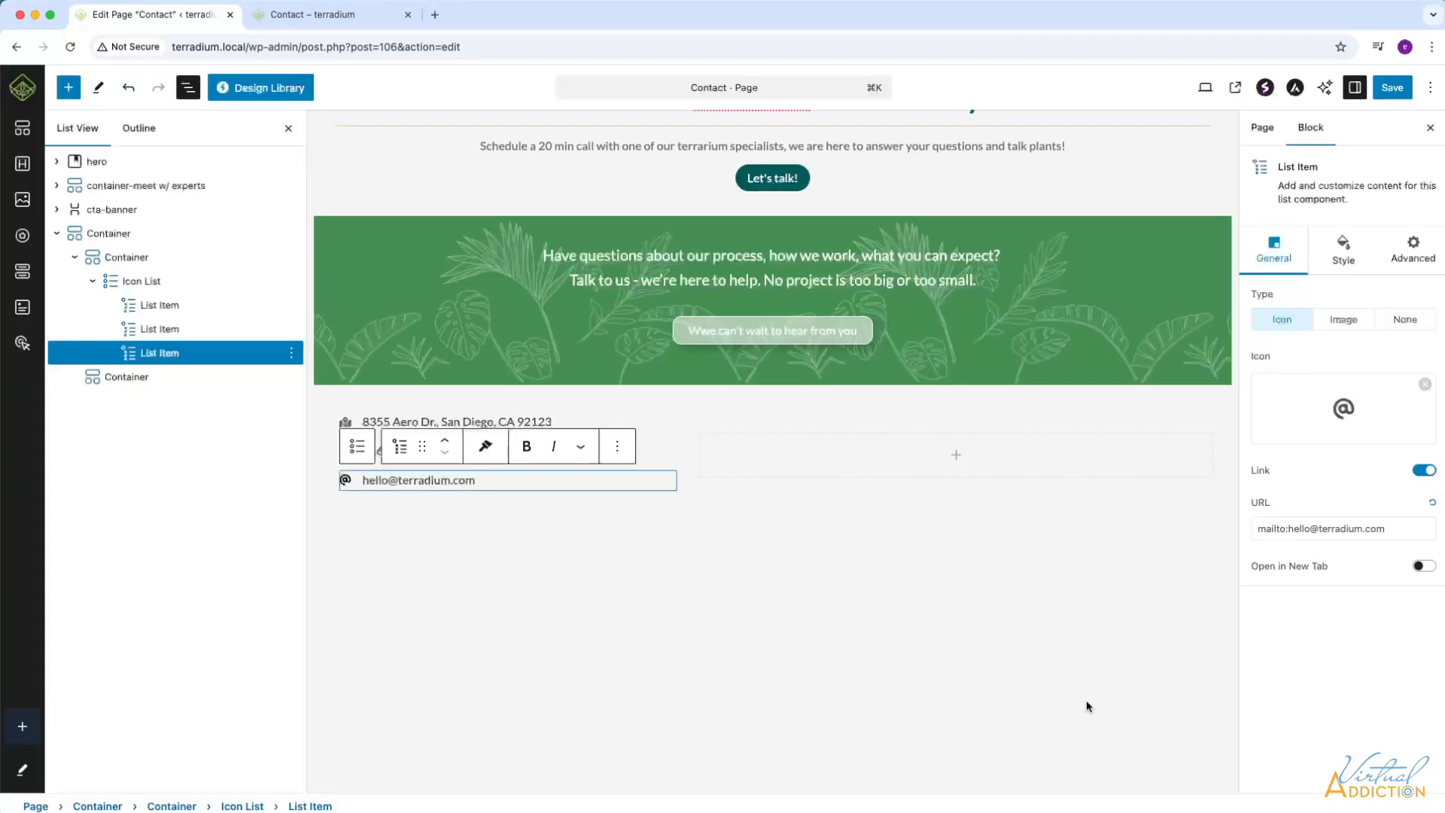
Set the normal icon color of the e-mail list item to the same grey as the other icons and deselect the item.
left_click(1343, 252)
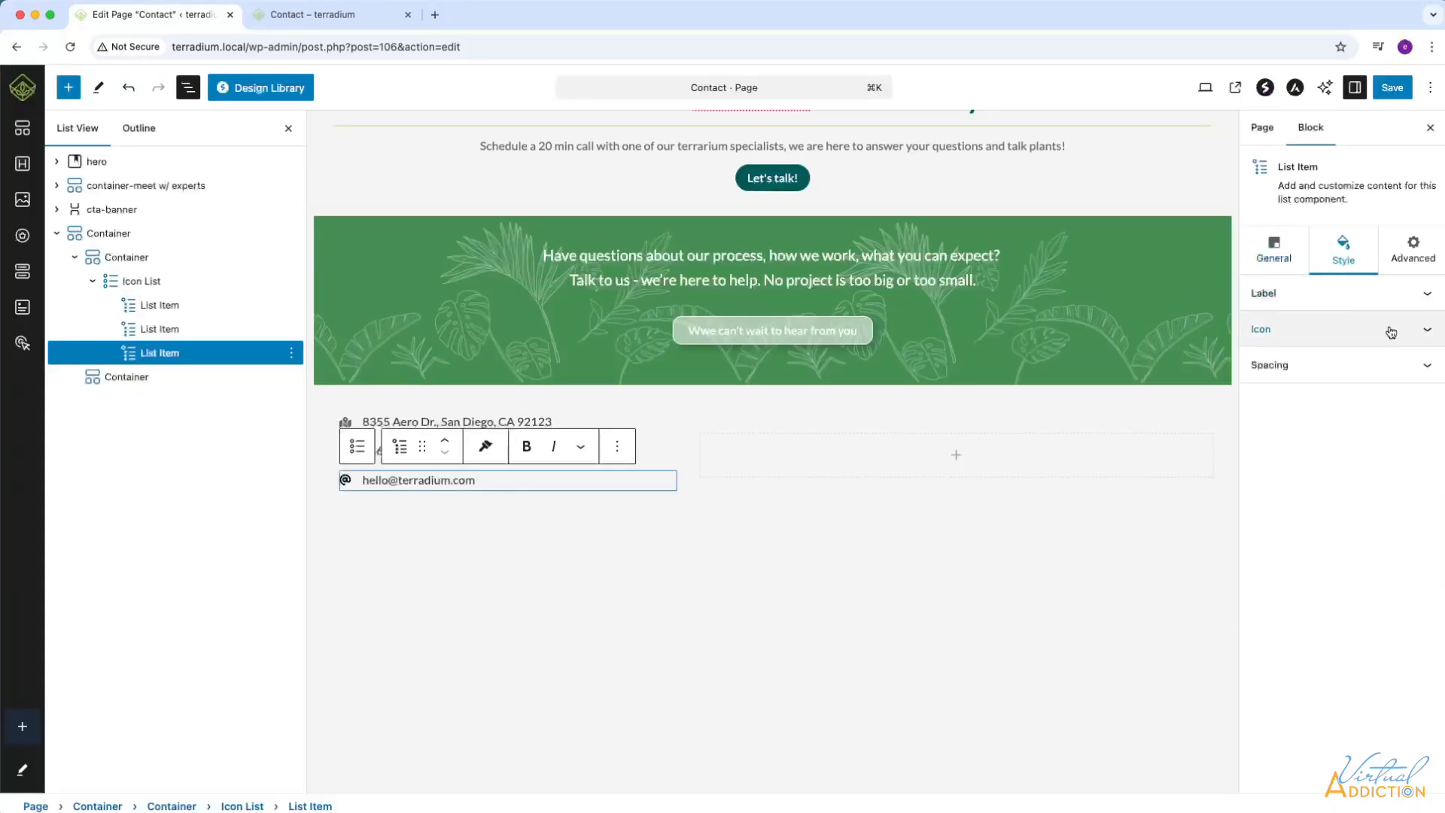
left_click(1421, 329)
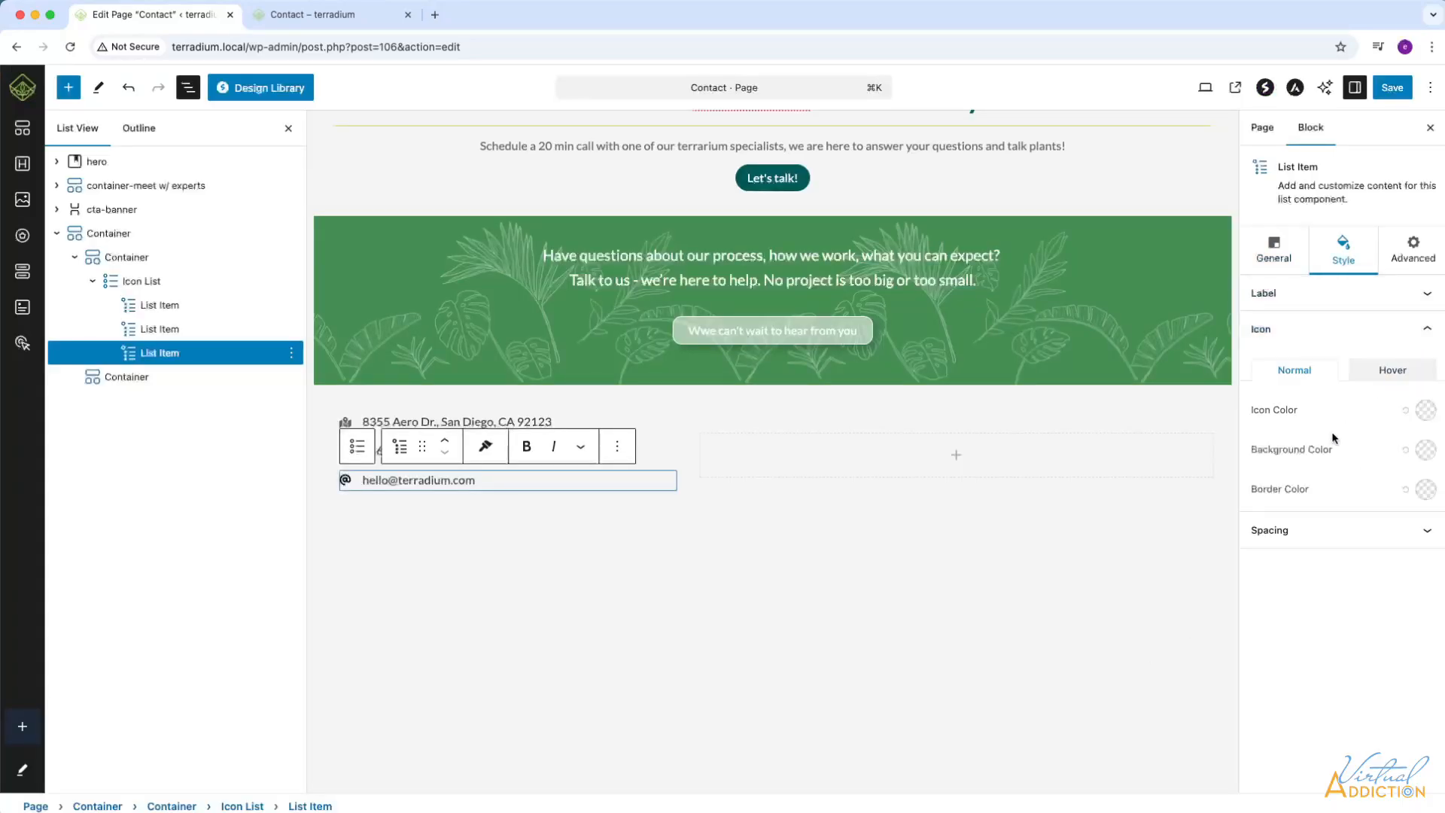
left_click(1426, 411)
left_click(512, 531)
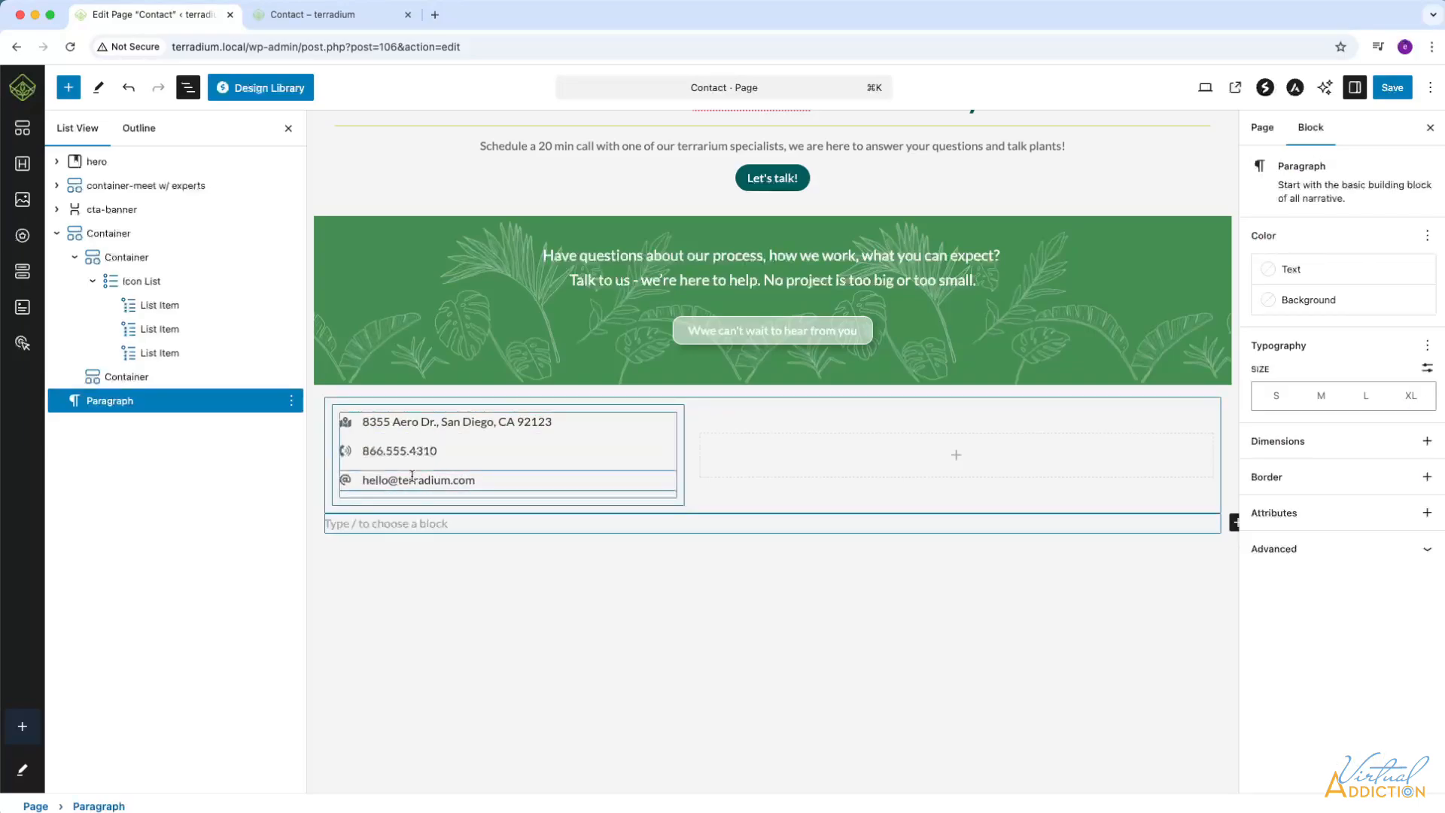
Save the page and reload the live Contact page to check the icon list.
key("super+s")
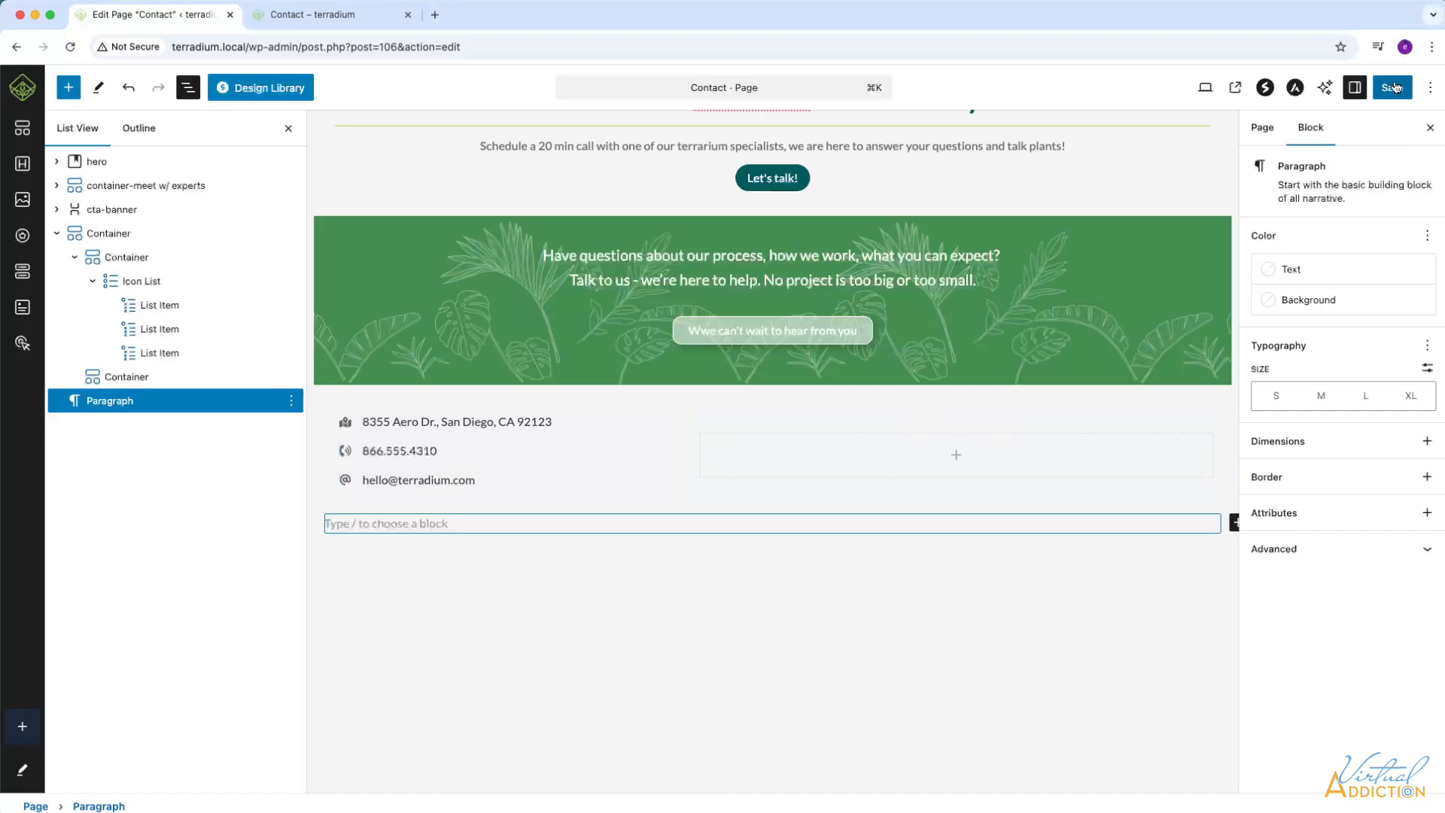
left_click(304, 21)
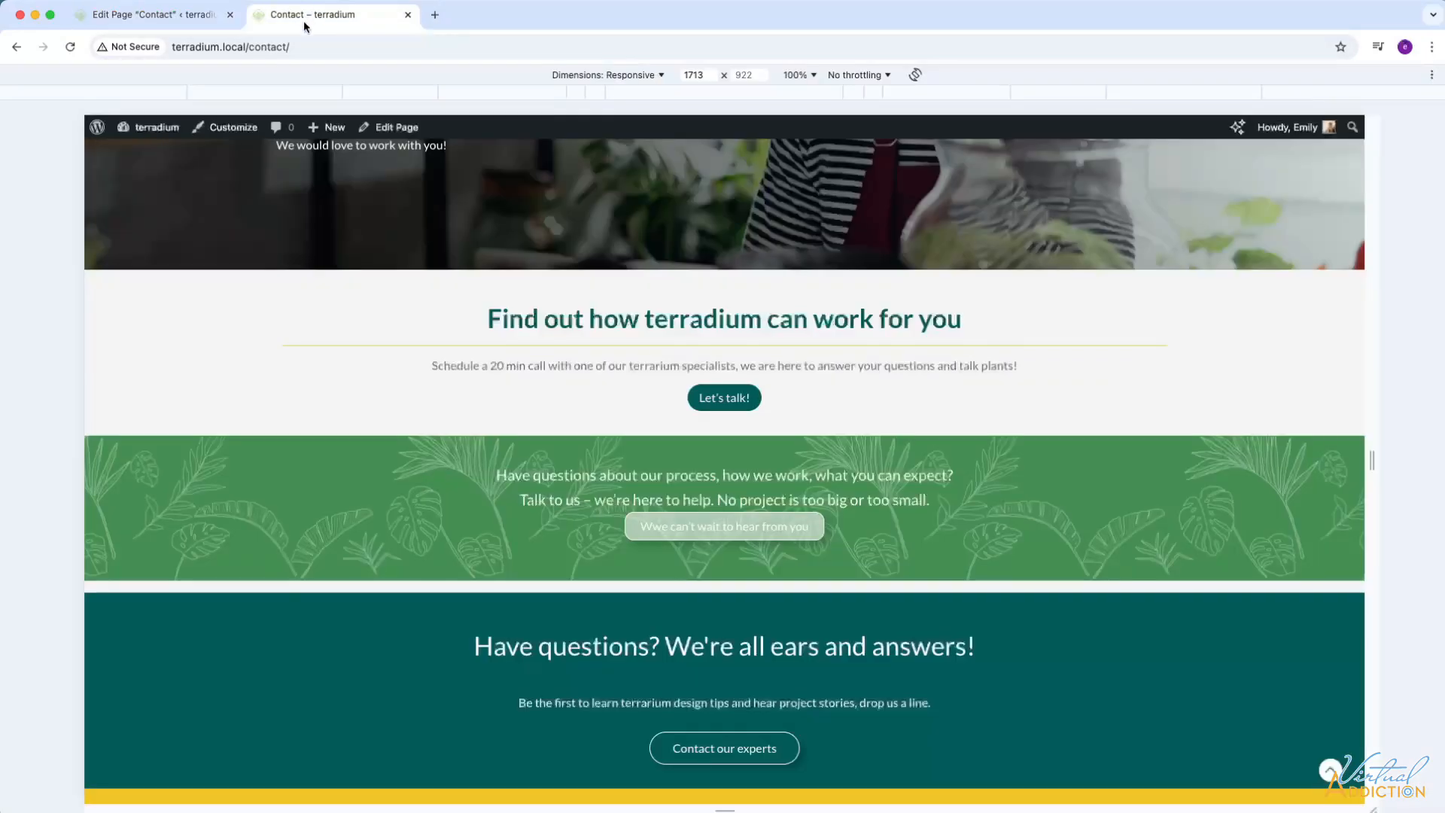
left_click(68, 49)
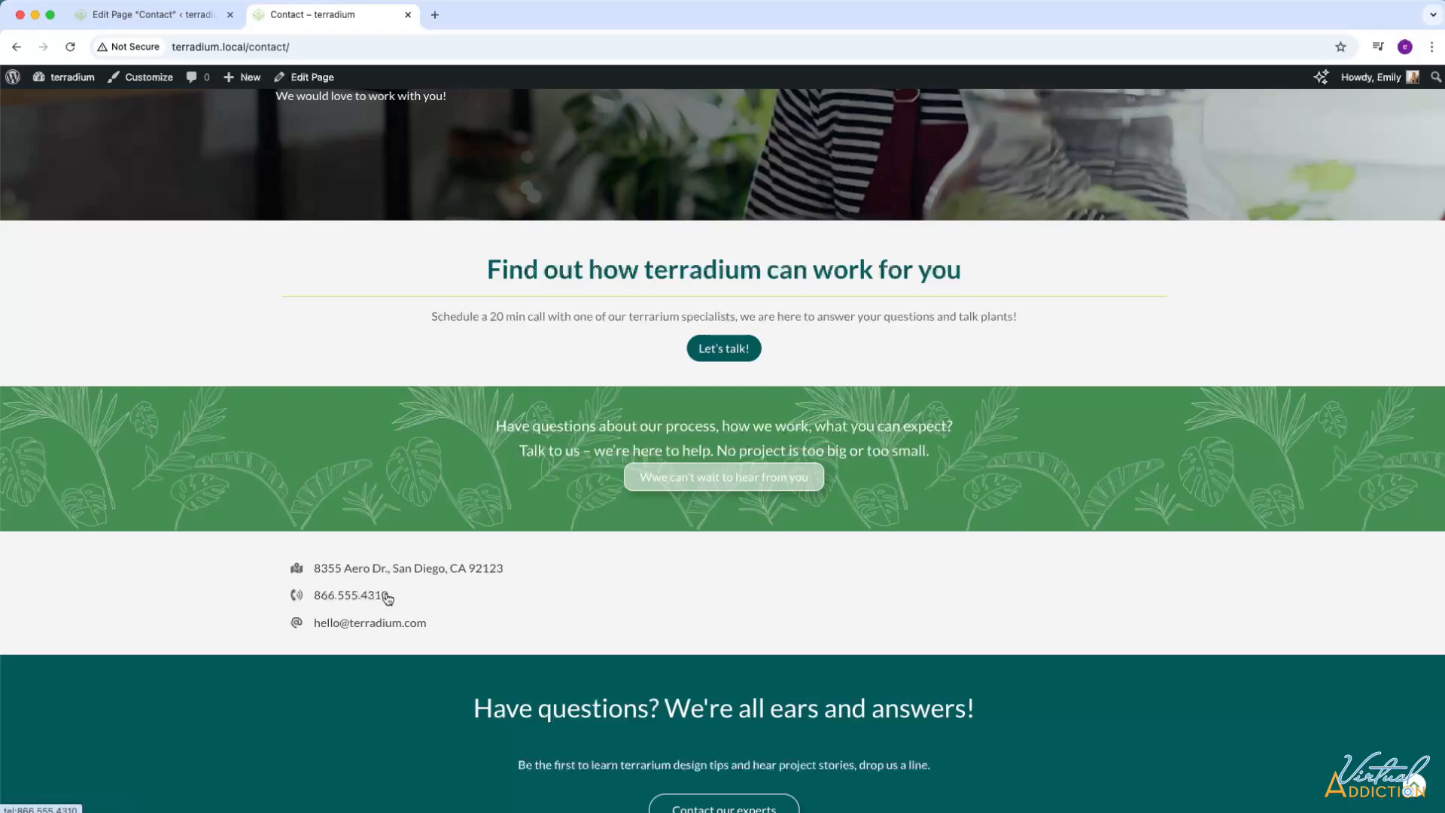
Return to the page editor and set the phone list item's normal label color to dark teal #015A5B.
left_click(166, 18)
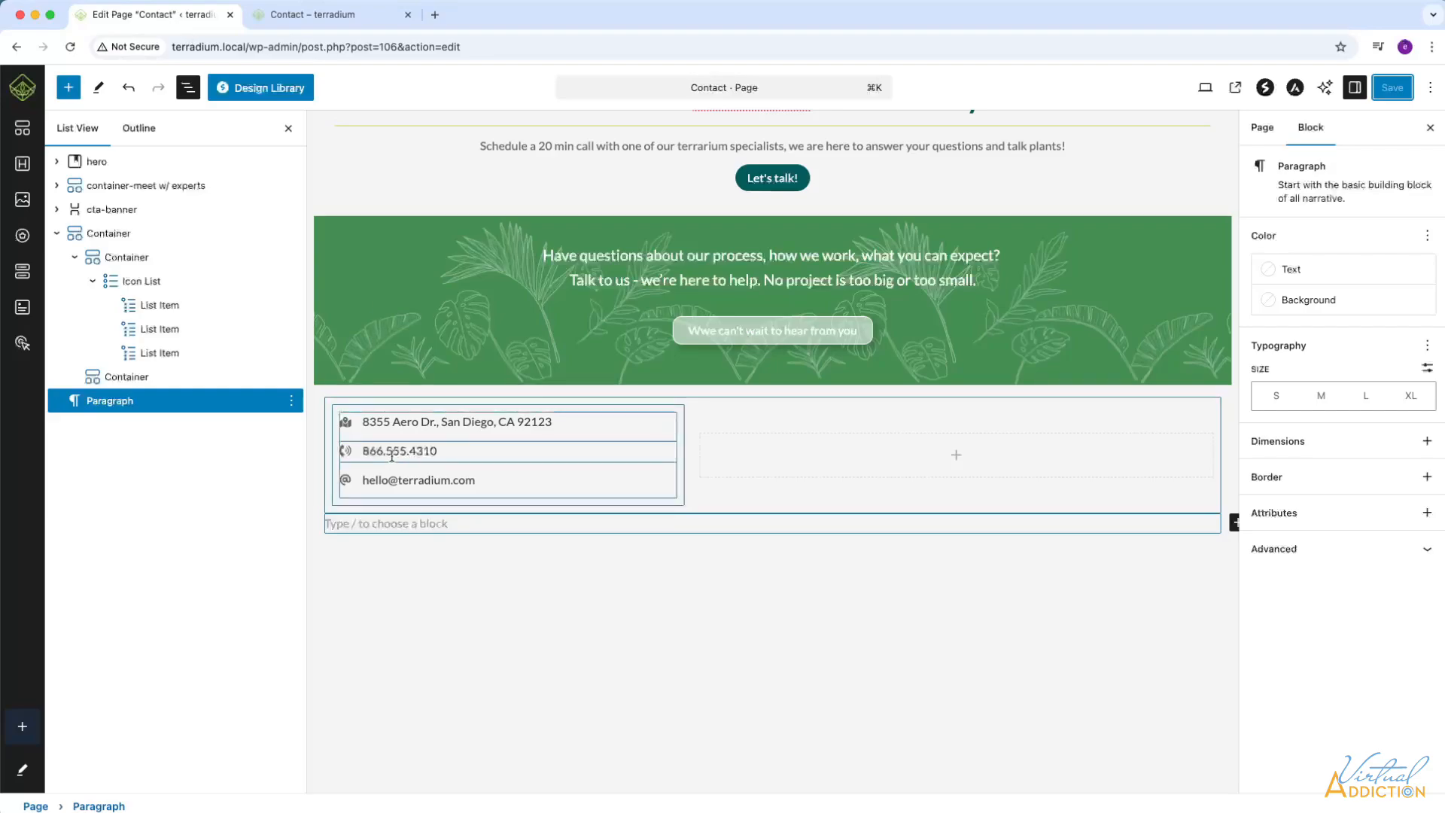
left_click_drag(436, 449, 360, 449)
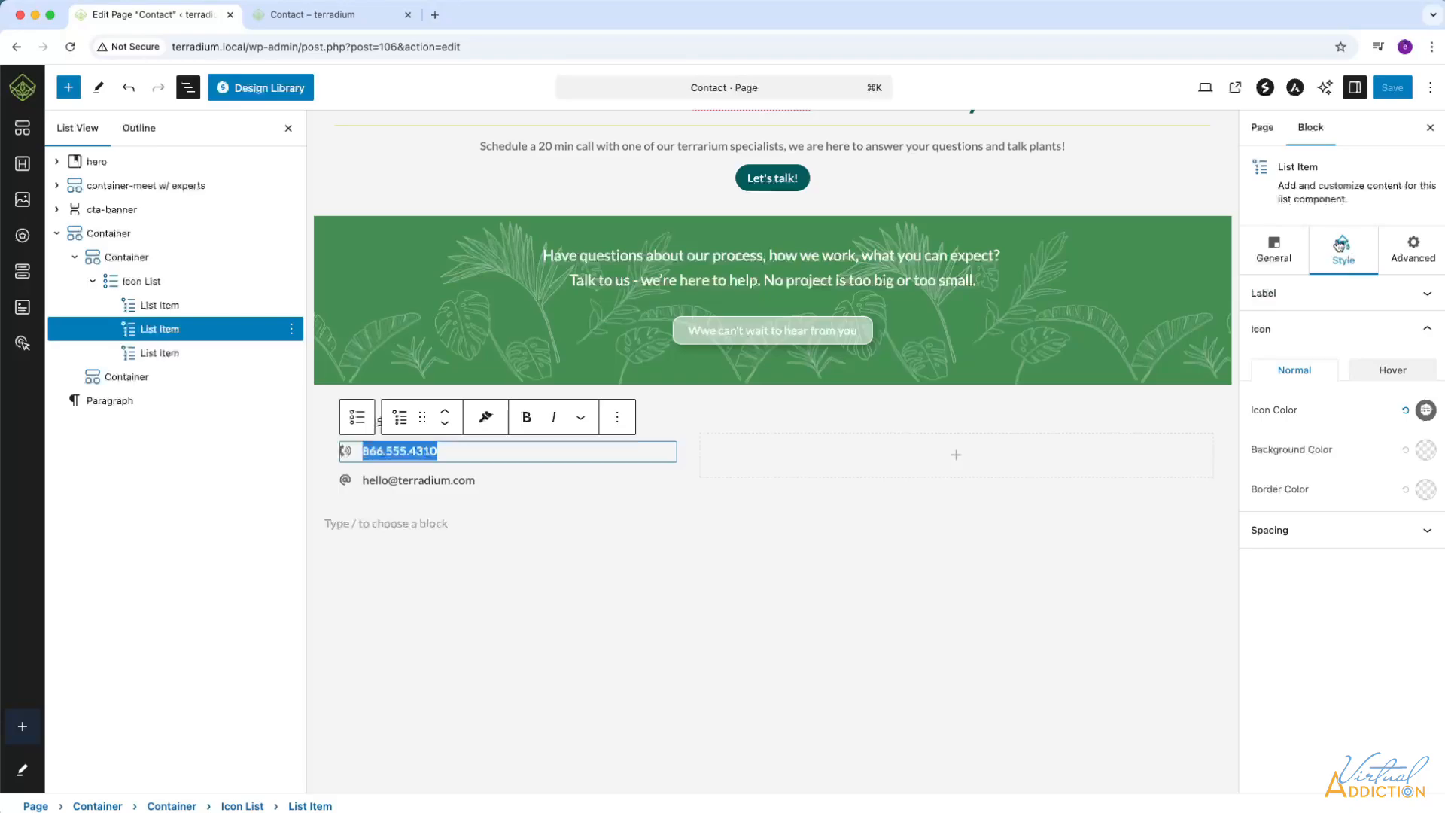
left_click(1427, 293)
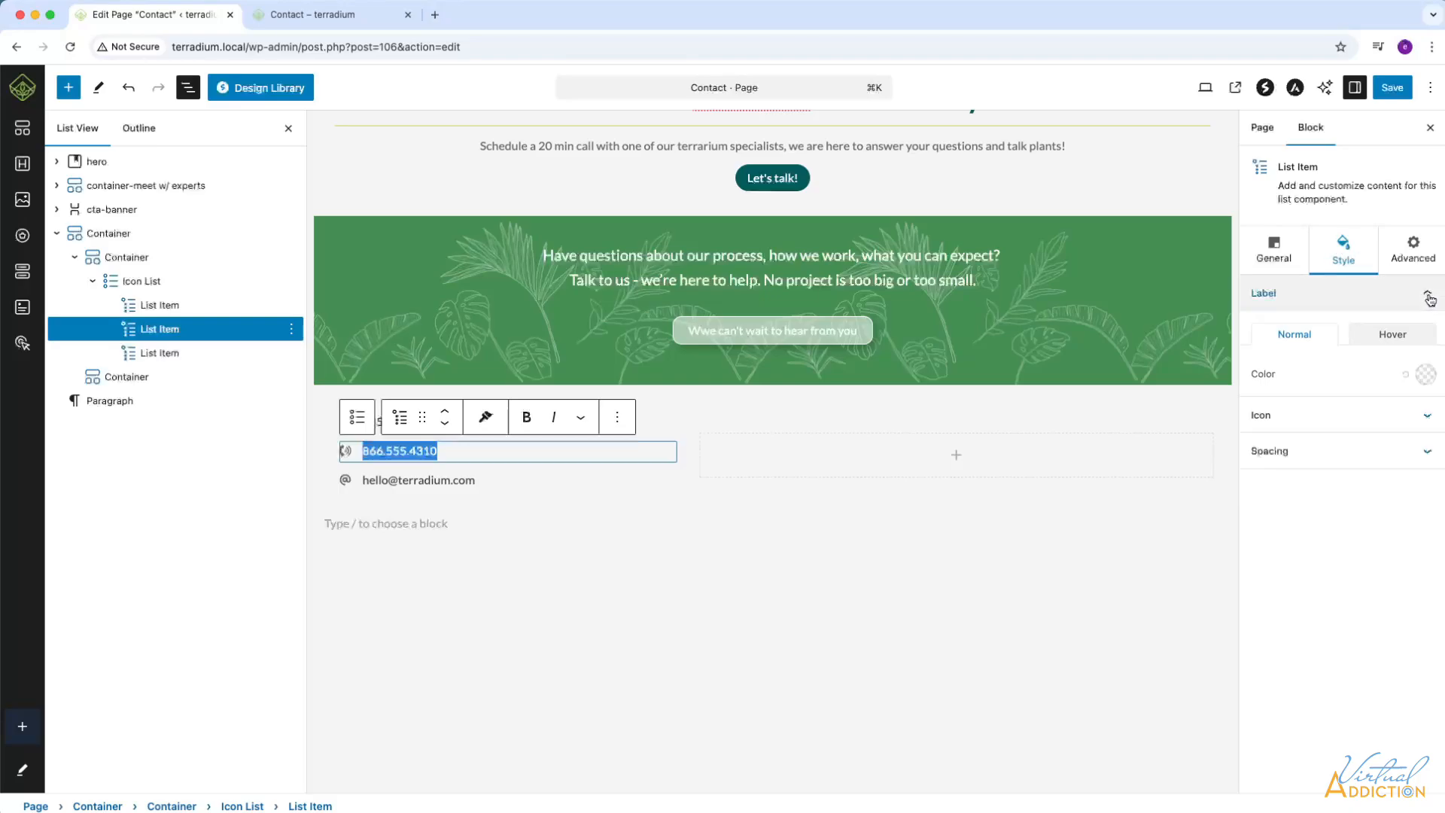
left_click(1425, 374)
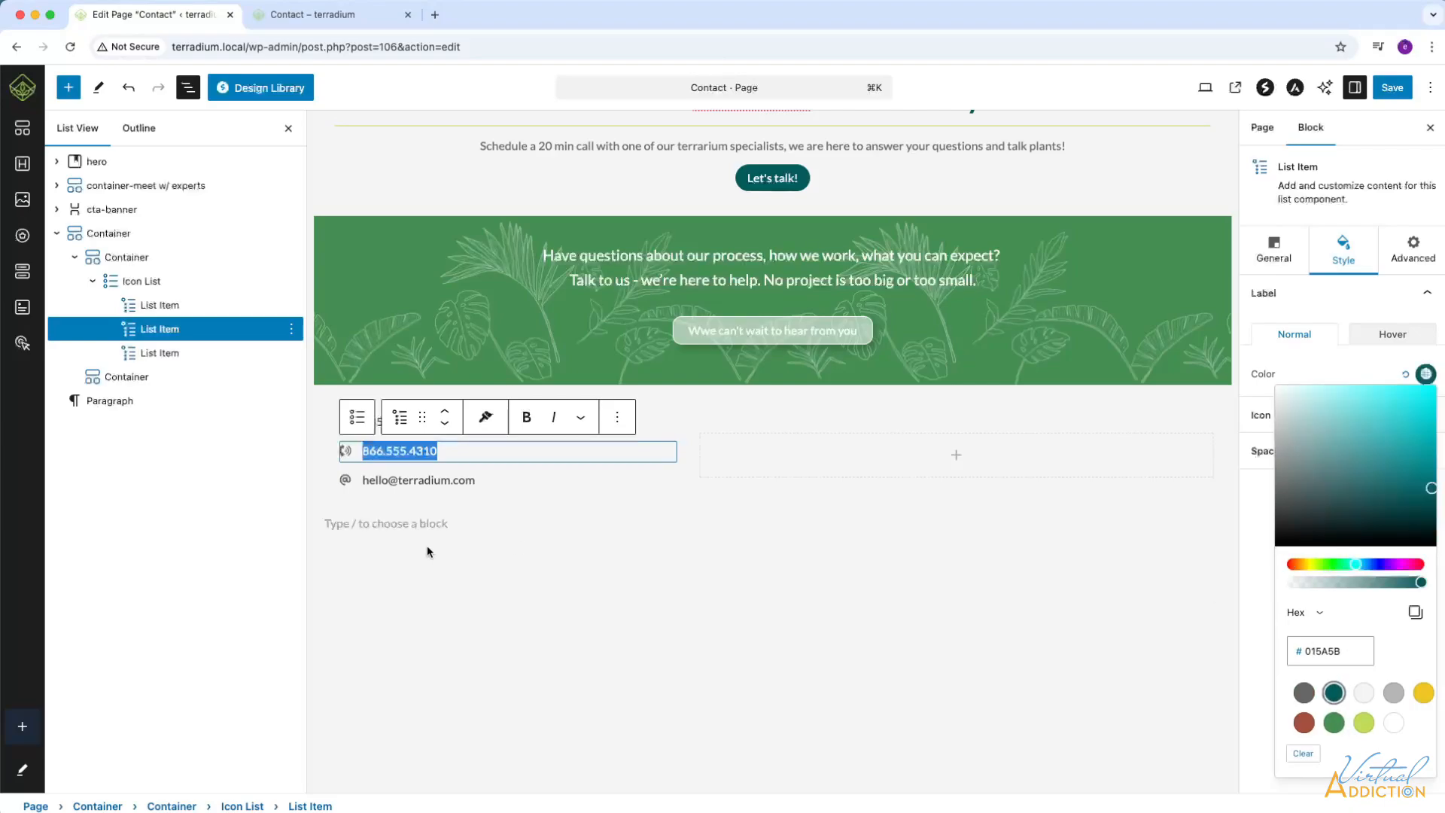
Set the e-mail list item's normal label color to dark teal #015A5B and deselect the item.
left_click(452, 480)
left_click(487, 481)
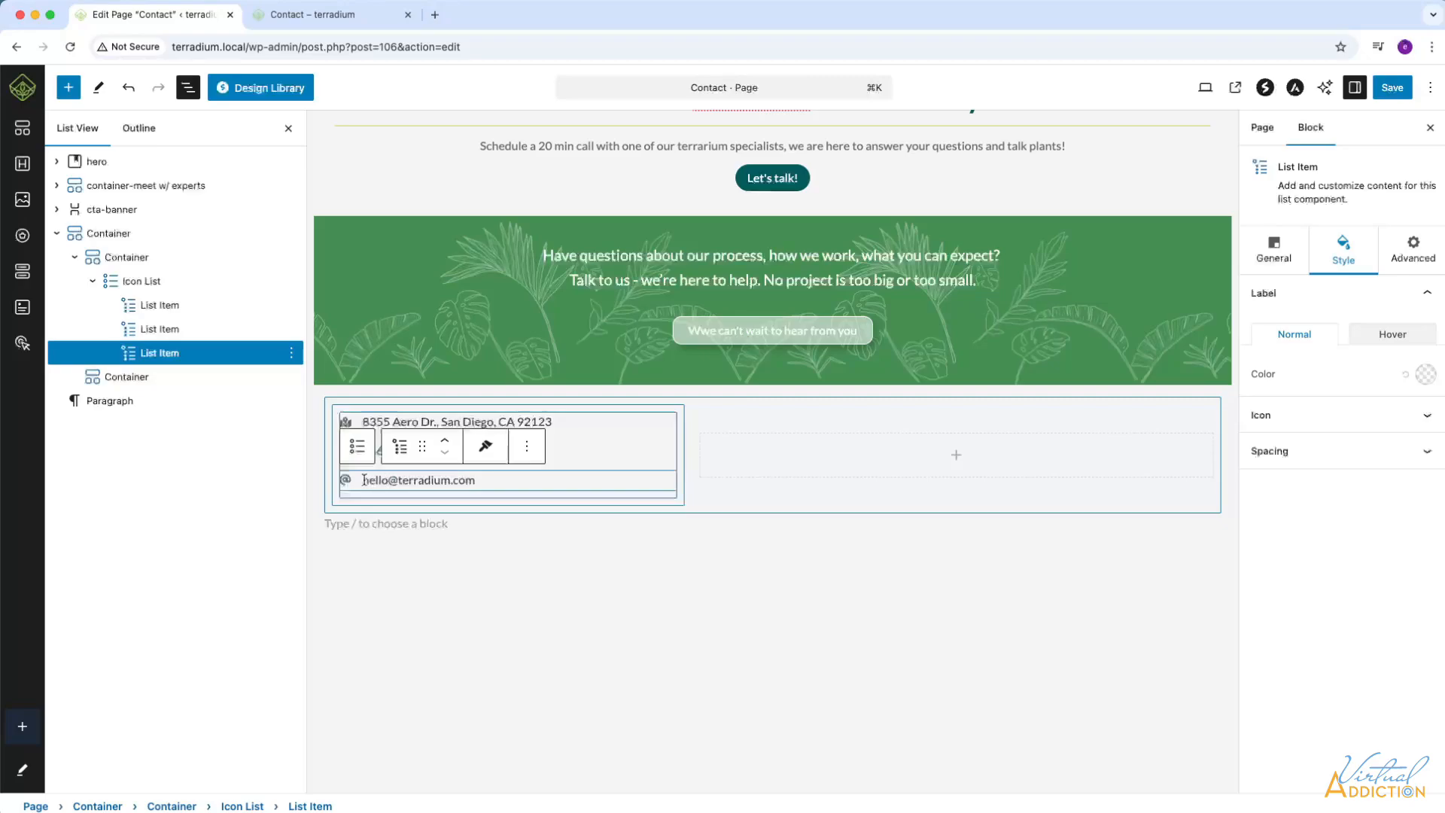
left_click_drag(364, 480, 497, 480)
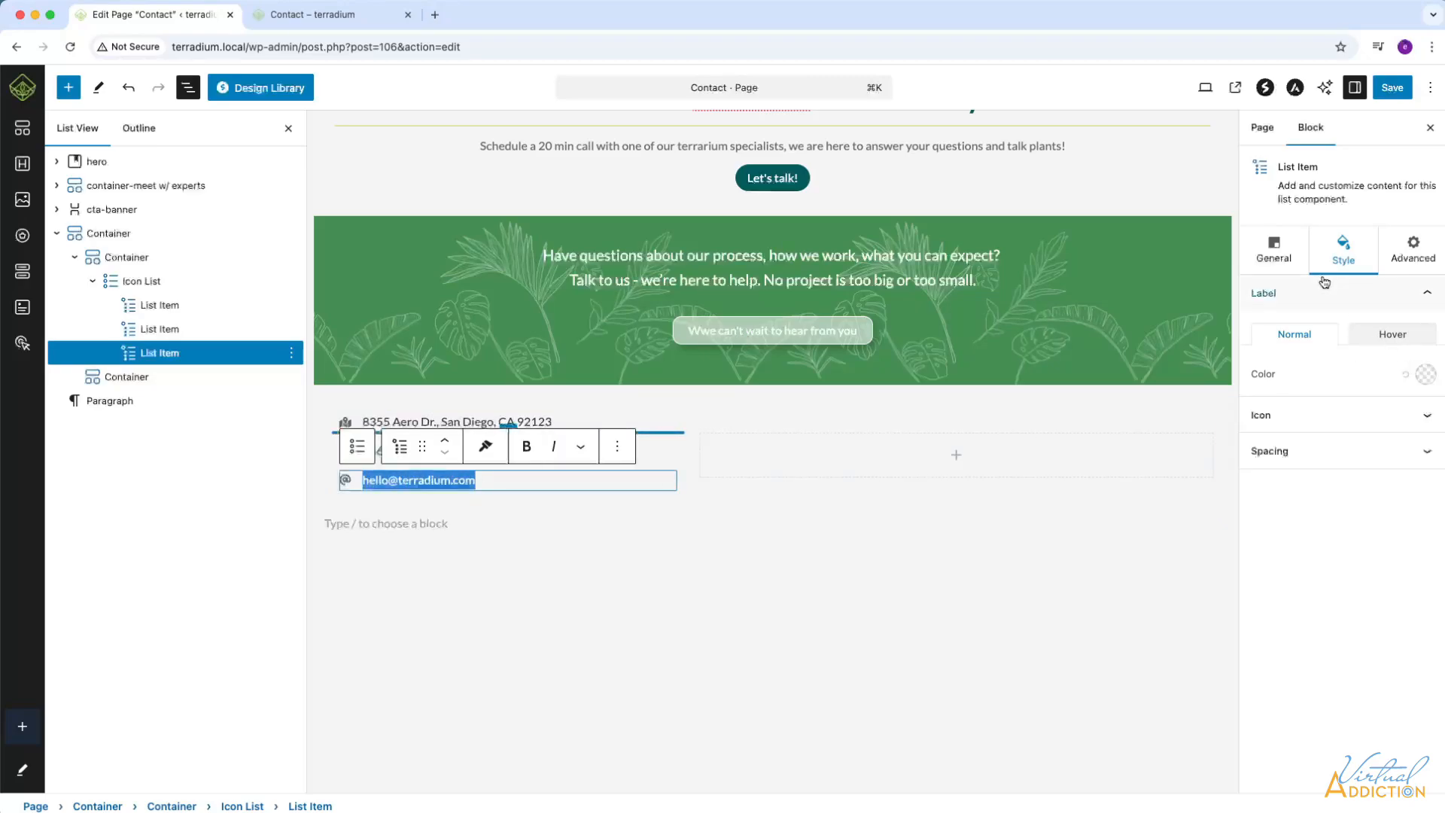
left_click(1426, 374)
left_click(1331, 693)
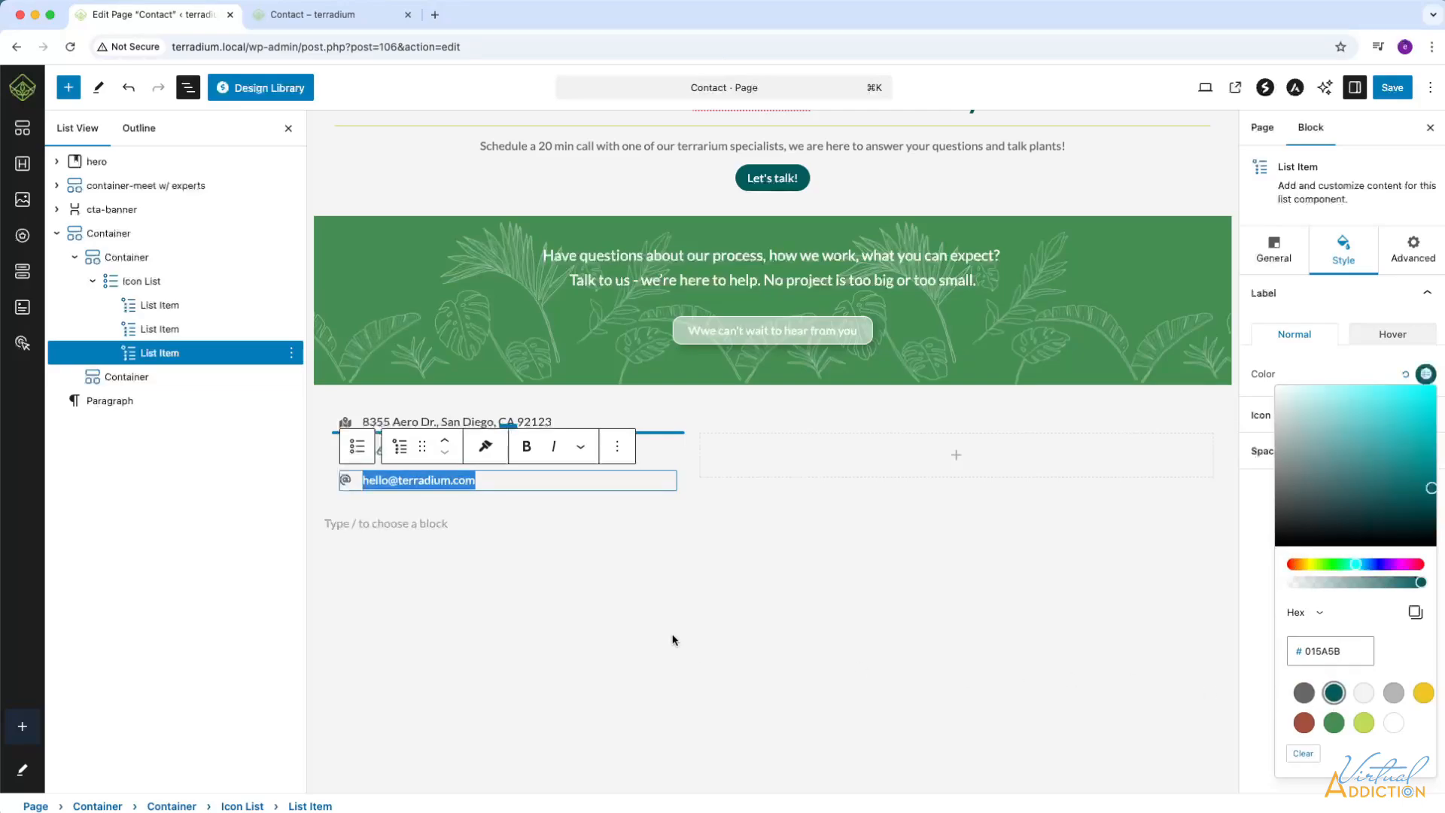
left_click(435, 555)
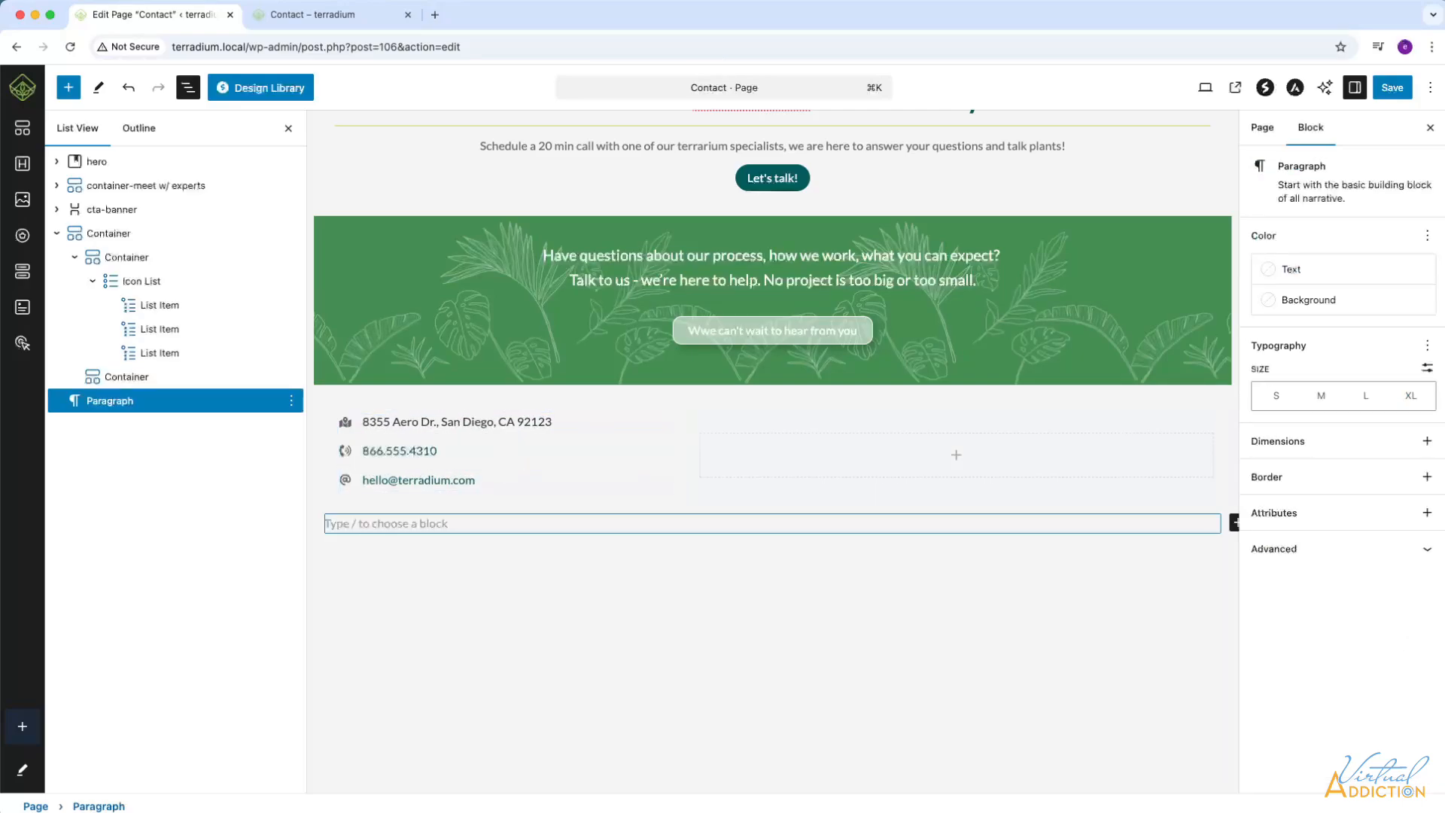
Search the blocks for map and insert a Google Maps block into the empty 60% inner container.
left_click(777, 460)
left_click(816, 462)
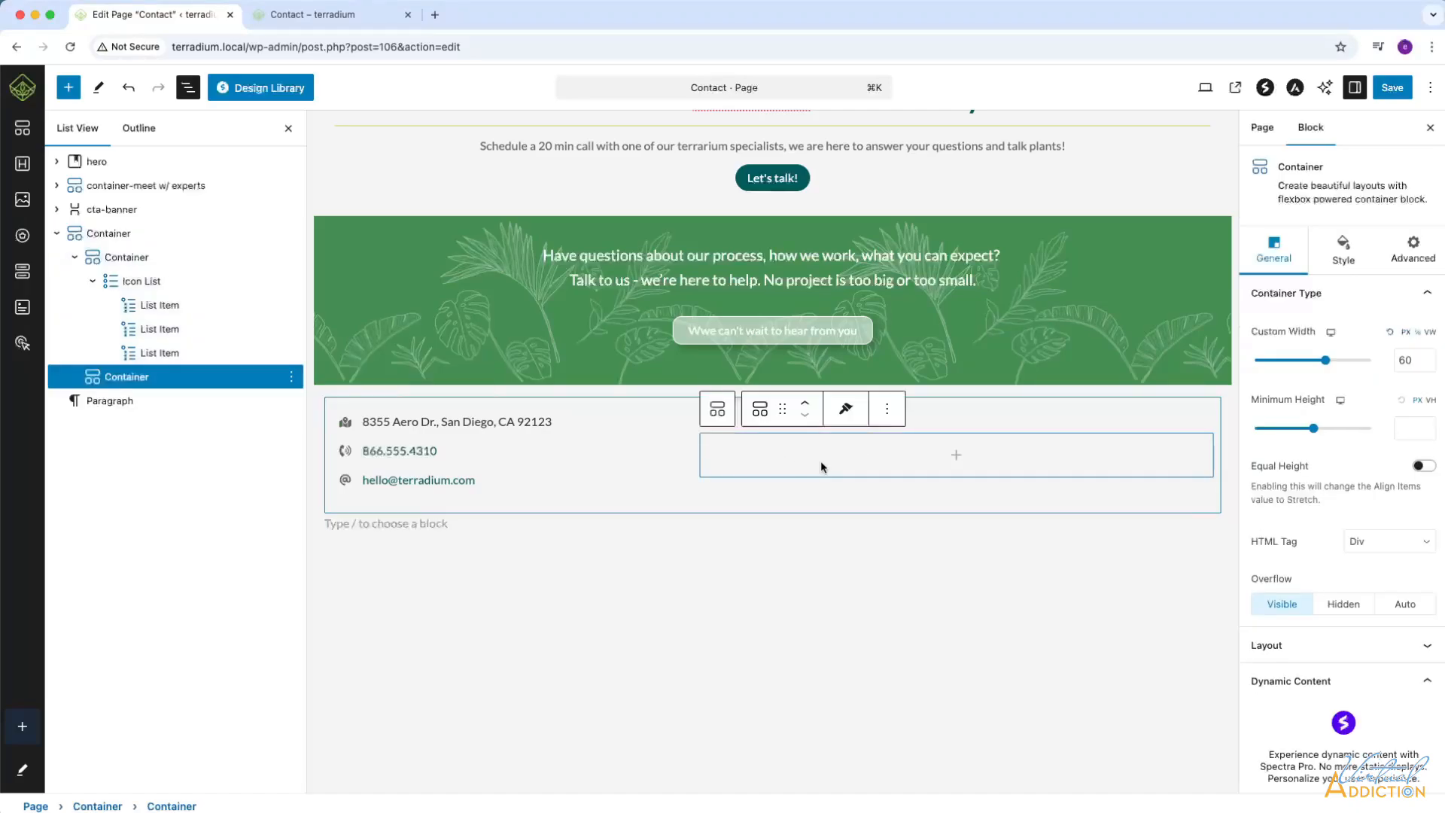
left_click(955, 456)
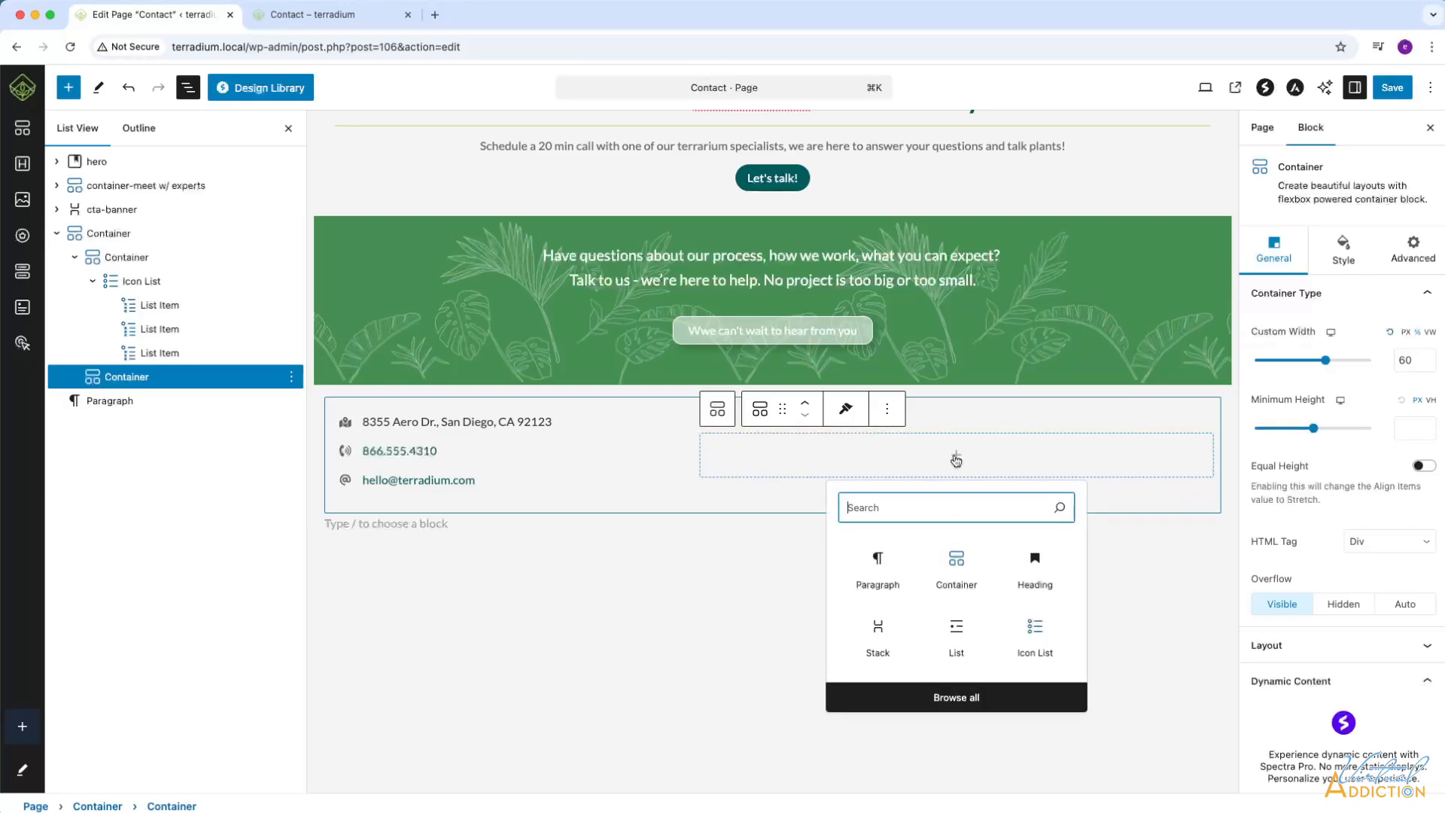
type("map")
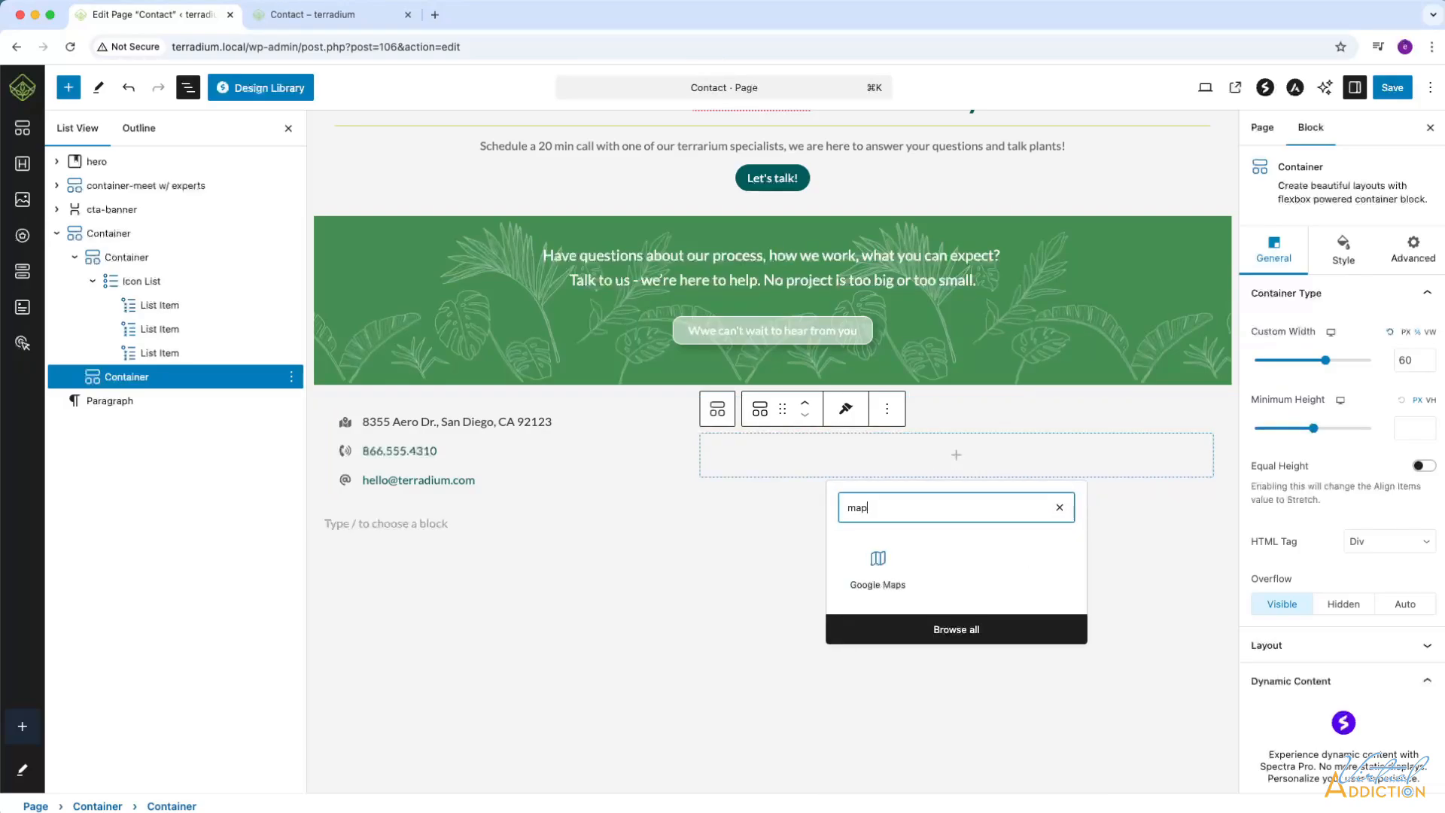
left_click(878, 563)
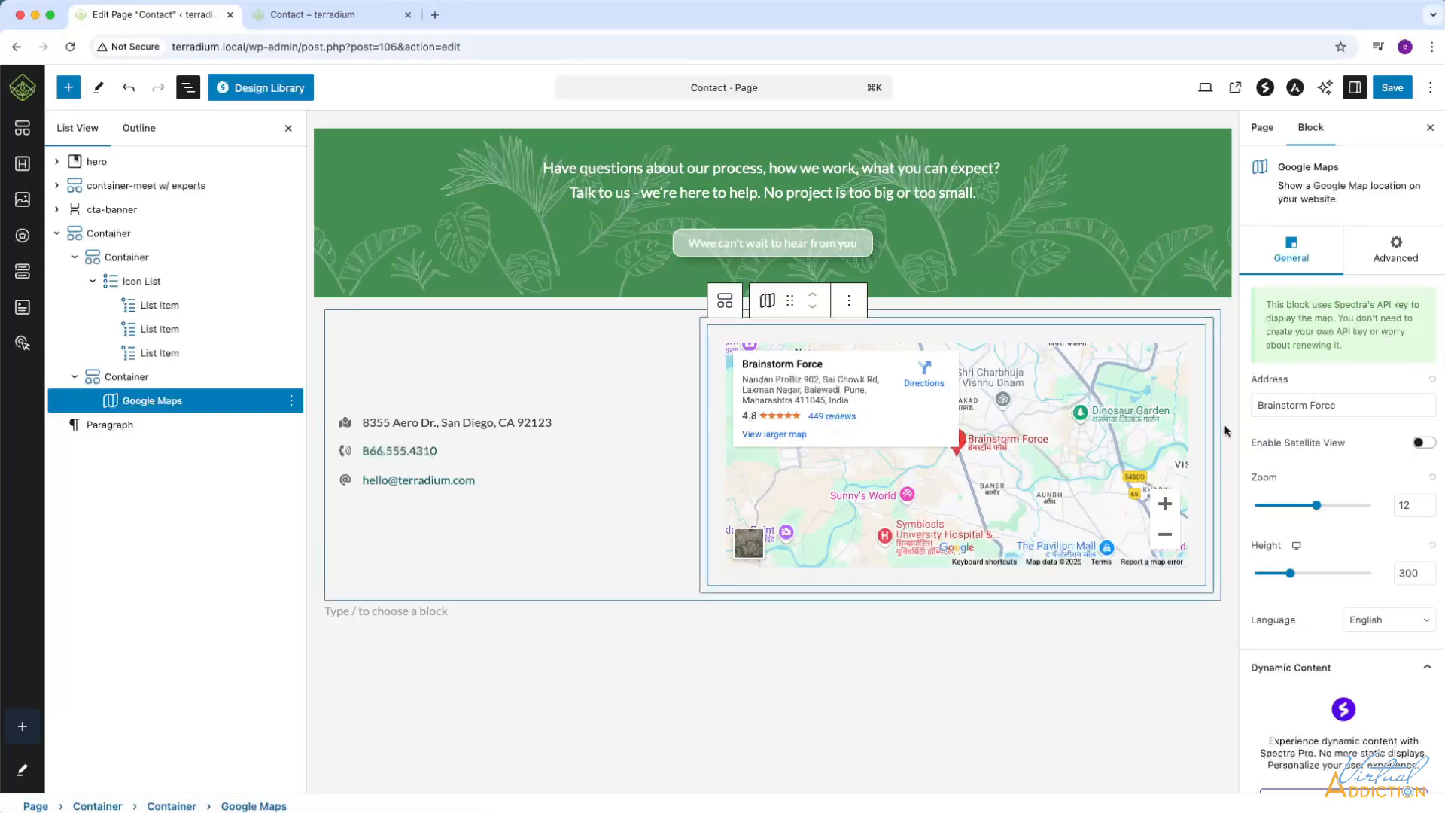
Replace the Google map's default address with the business address from the contact details.
triple_click(1352, 407)
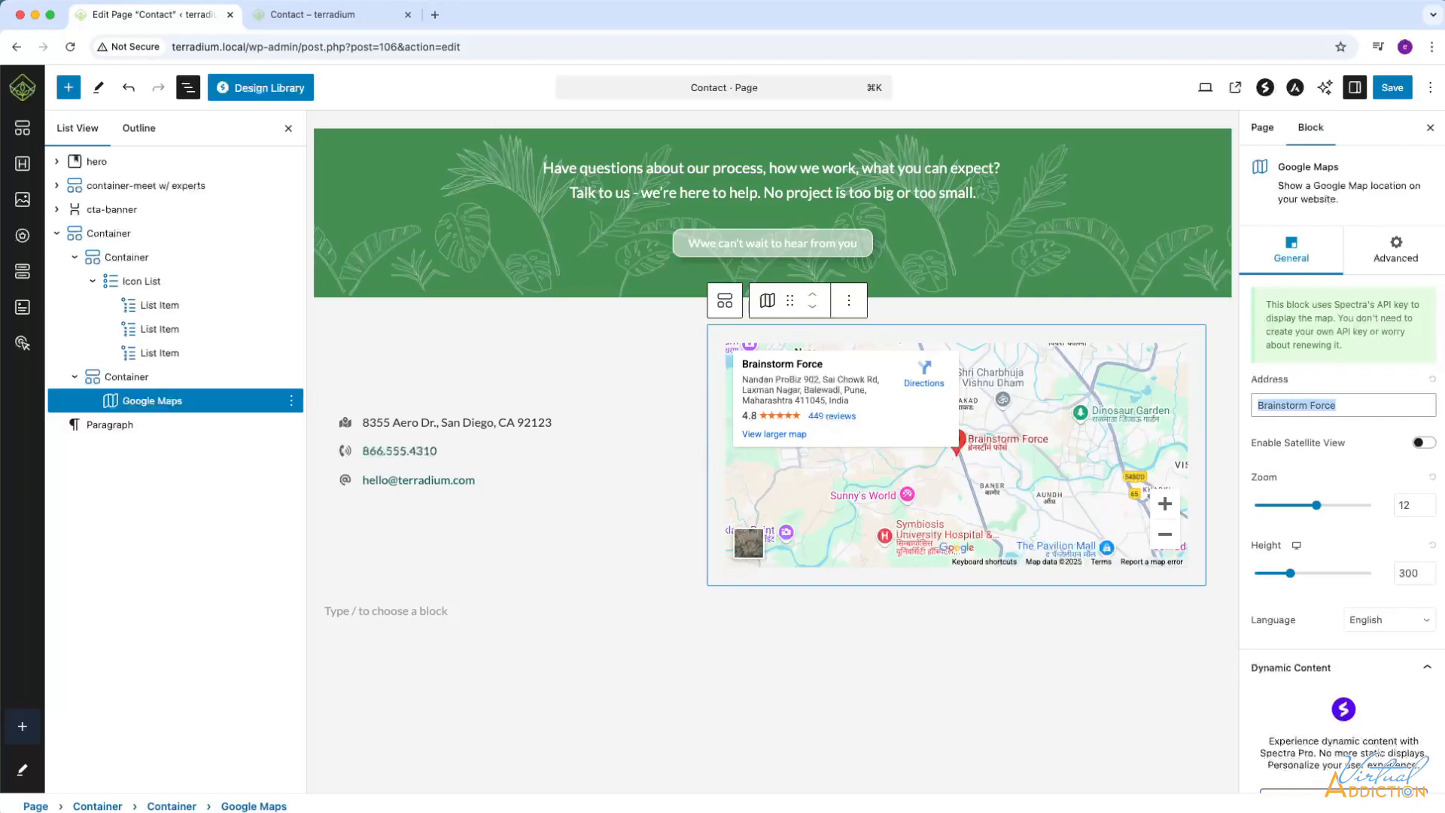
type("8355 Aero Dr., San Diego, CA 92123")
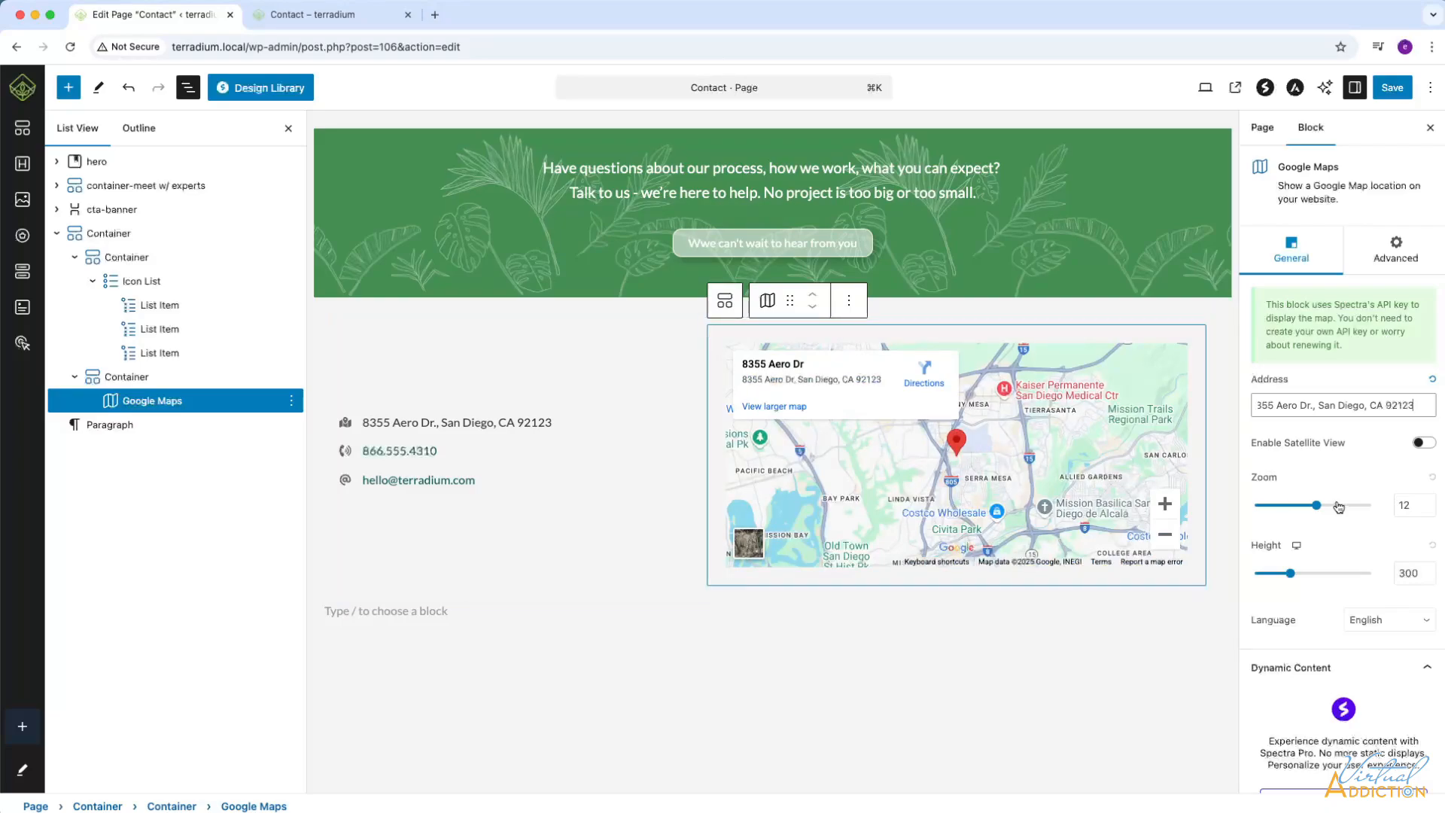
Try the map's satellite view and switch back to the standard map.
left_click(1424, 443)
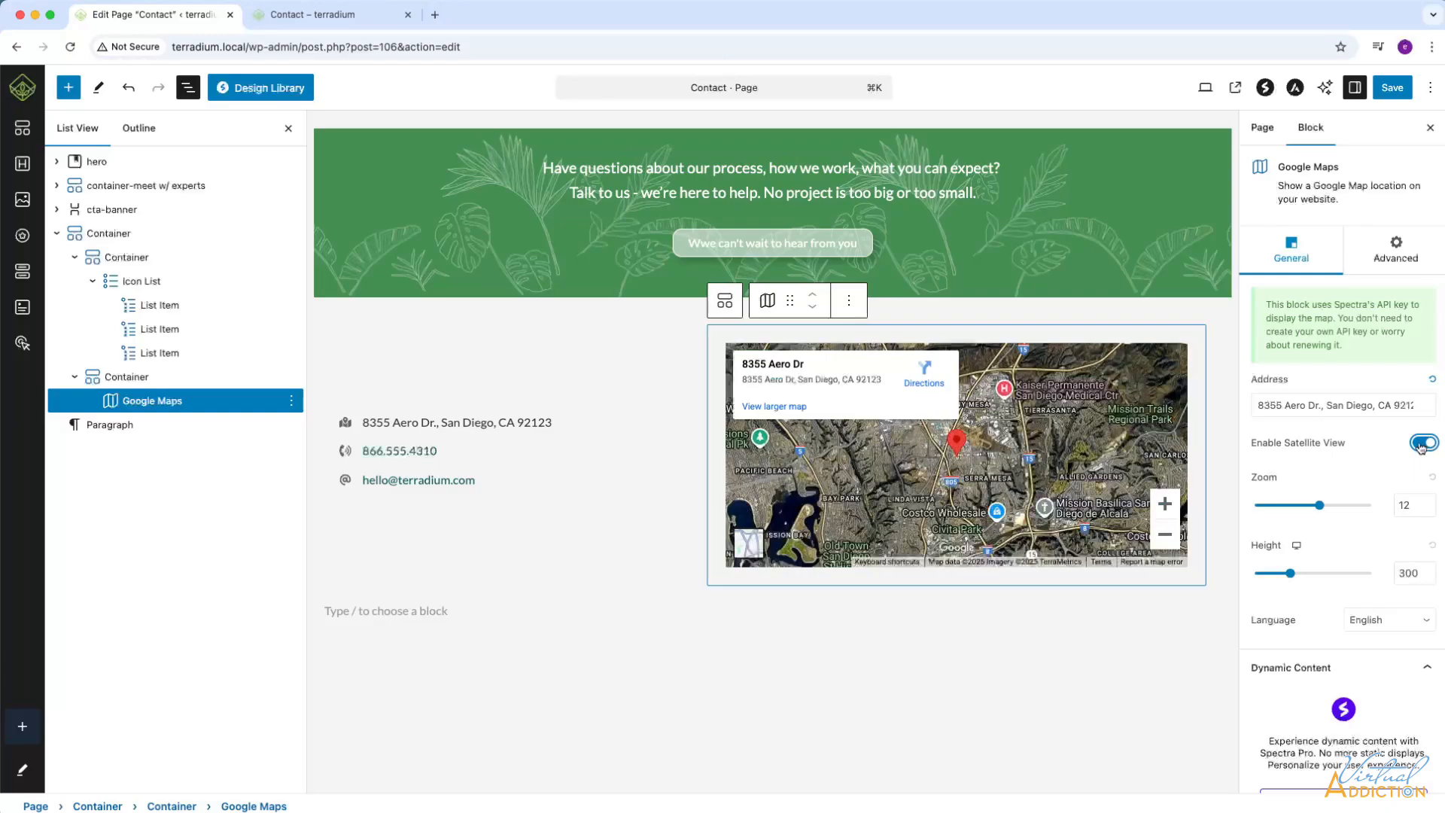
left_click(1421, 443)
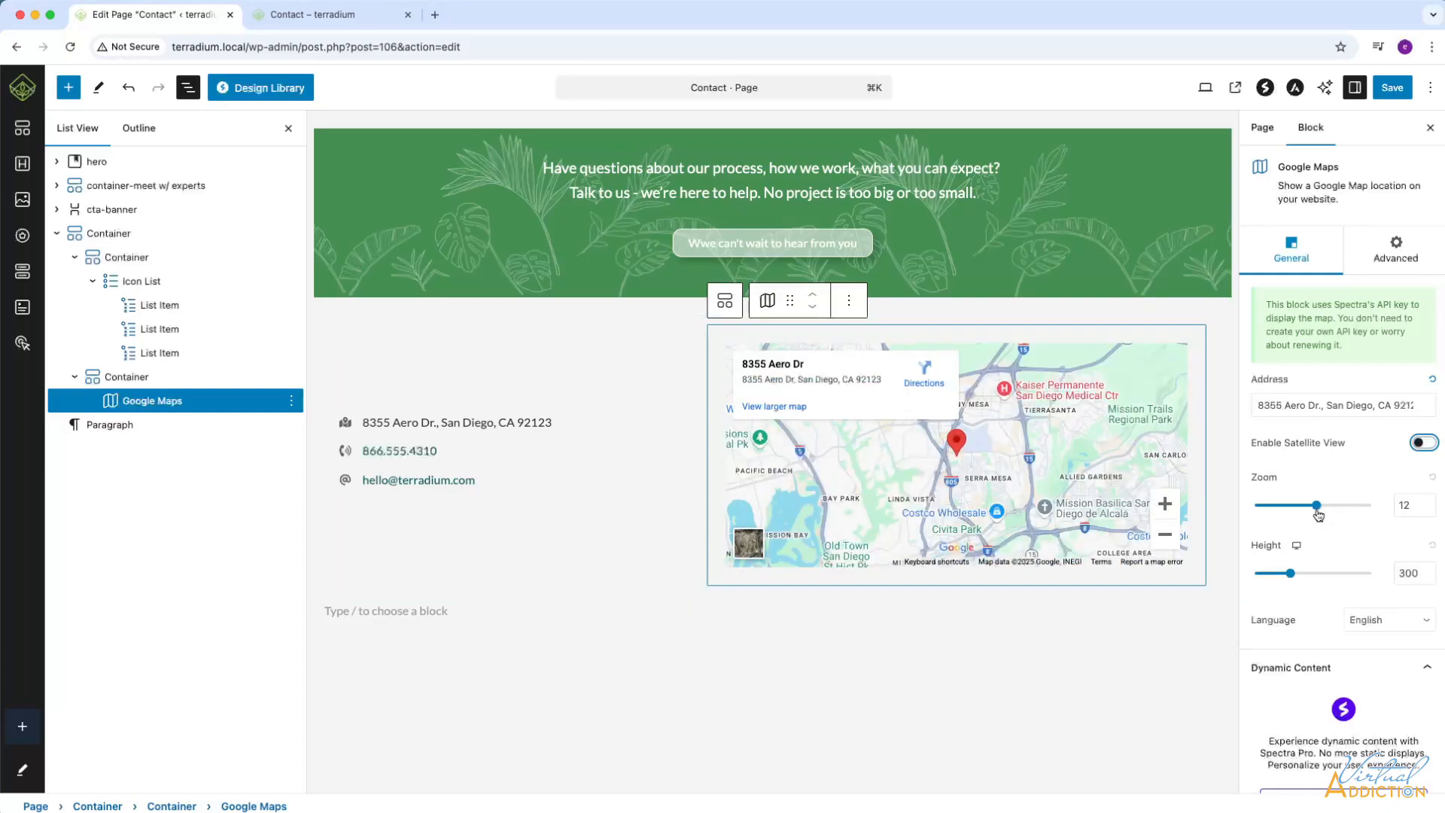
mouse_move(1316, 505)
left_mouse_down()
mouse_move(1294, 505)
mouse_move(1317, 509)
left_mouse_up()
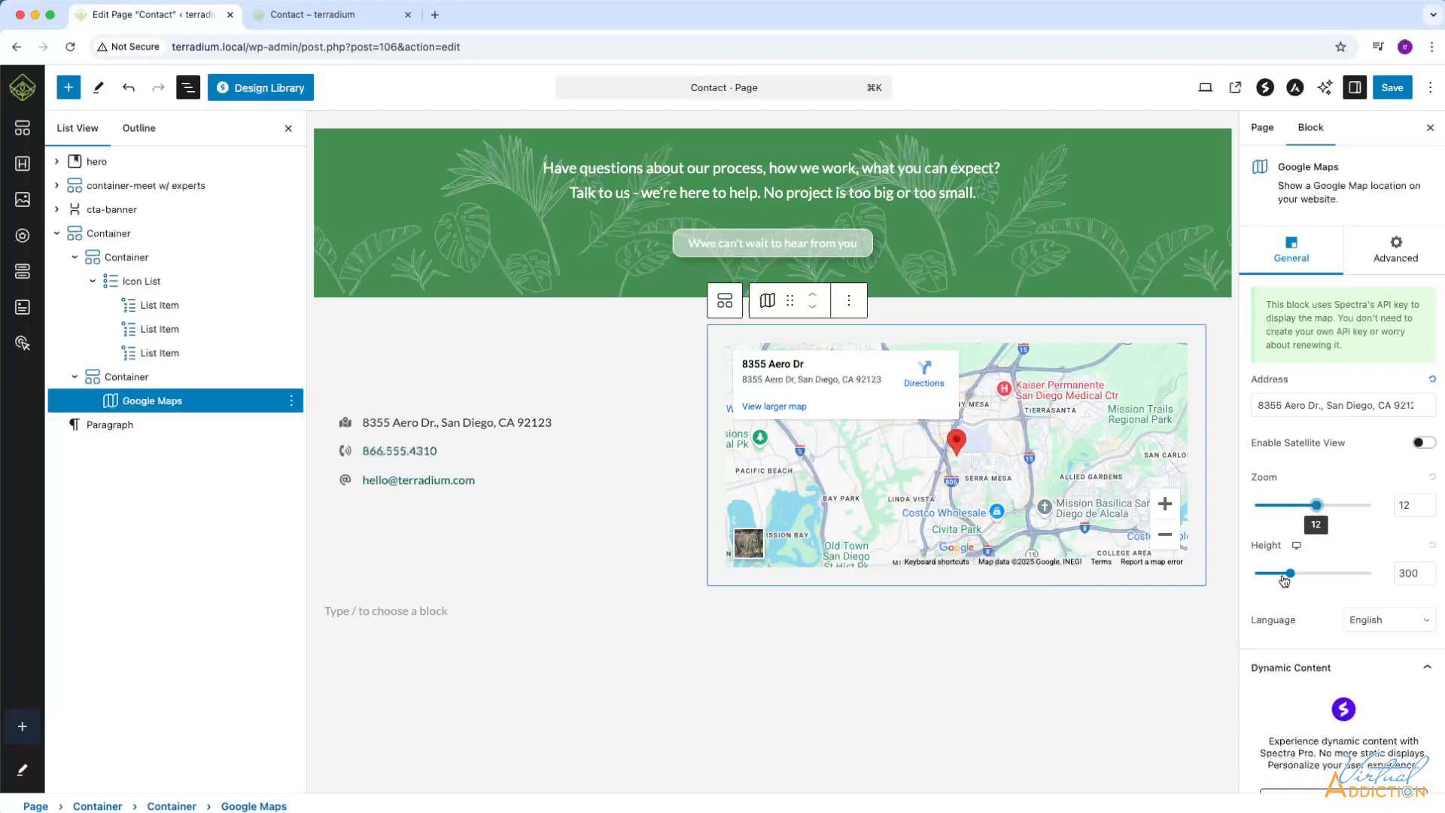
Set the map's height to 250 and reload the saved live Contact page to check the map.
left_click_drag(1289, 574, 1286, 575)
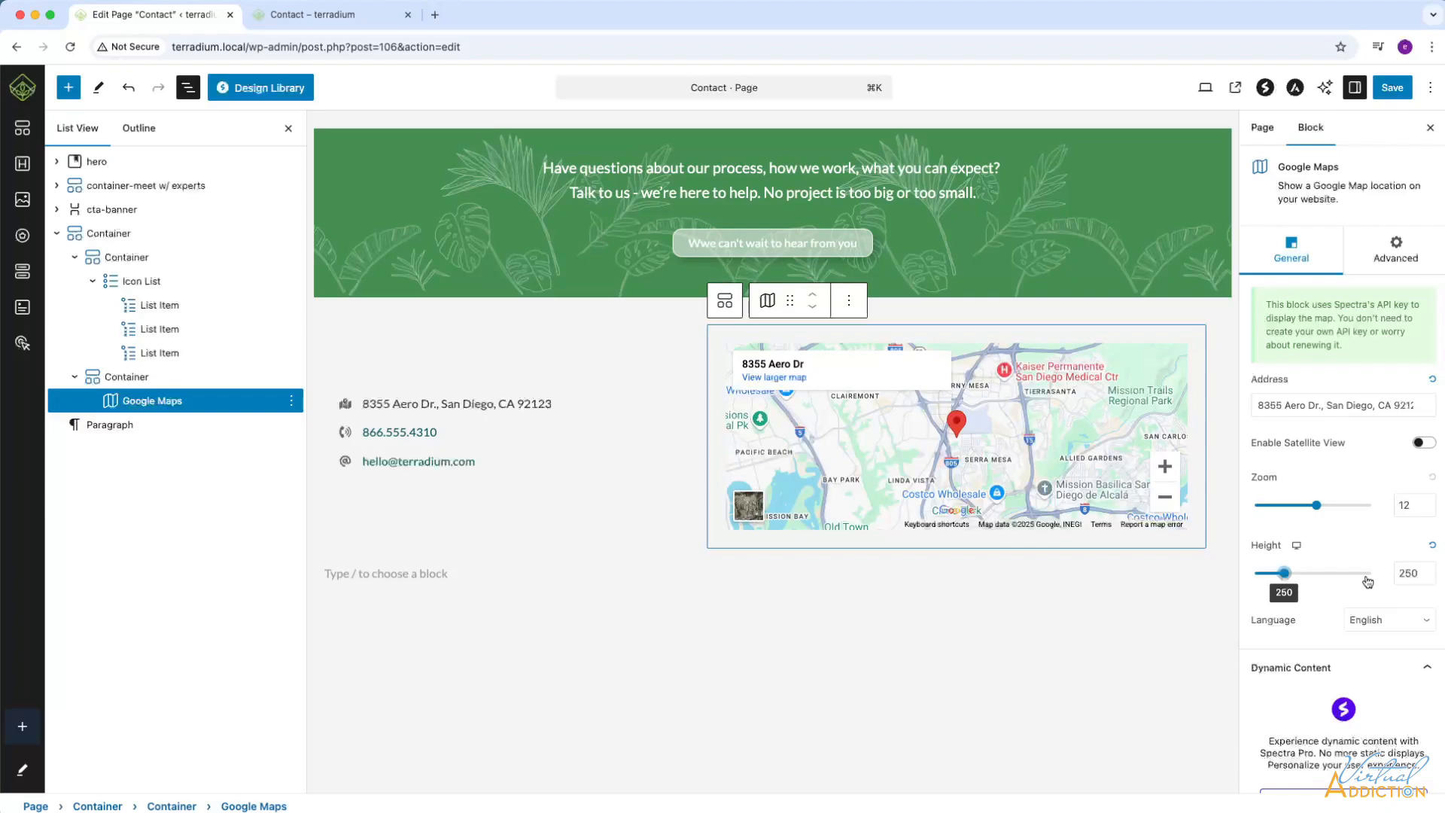
scroll(1367, 583, "down", 1)
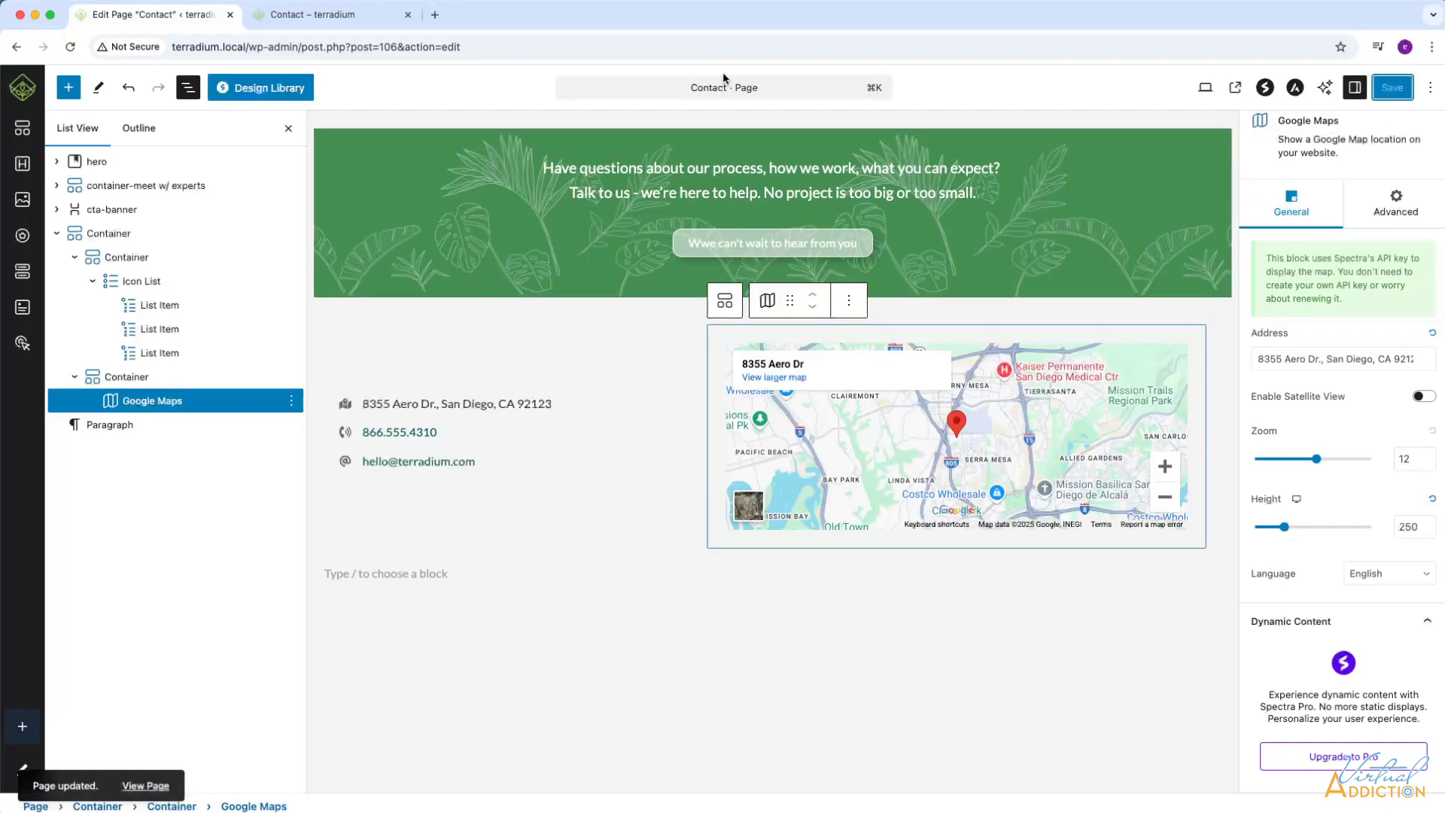
left_click(313, 17)
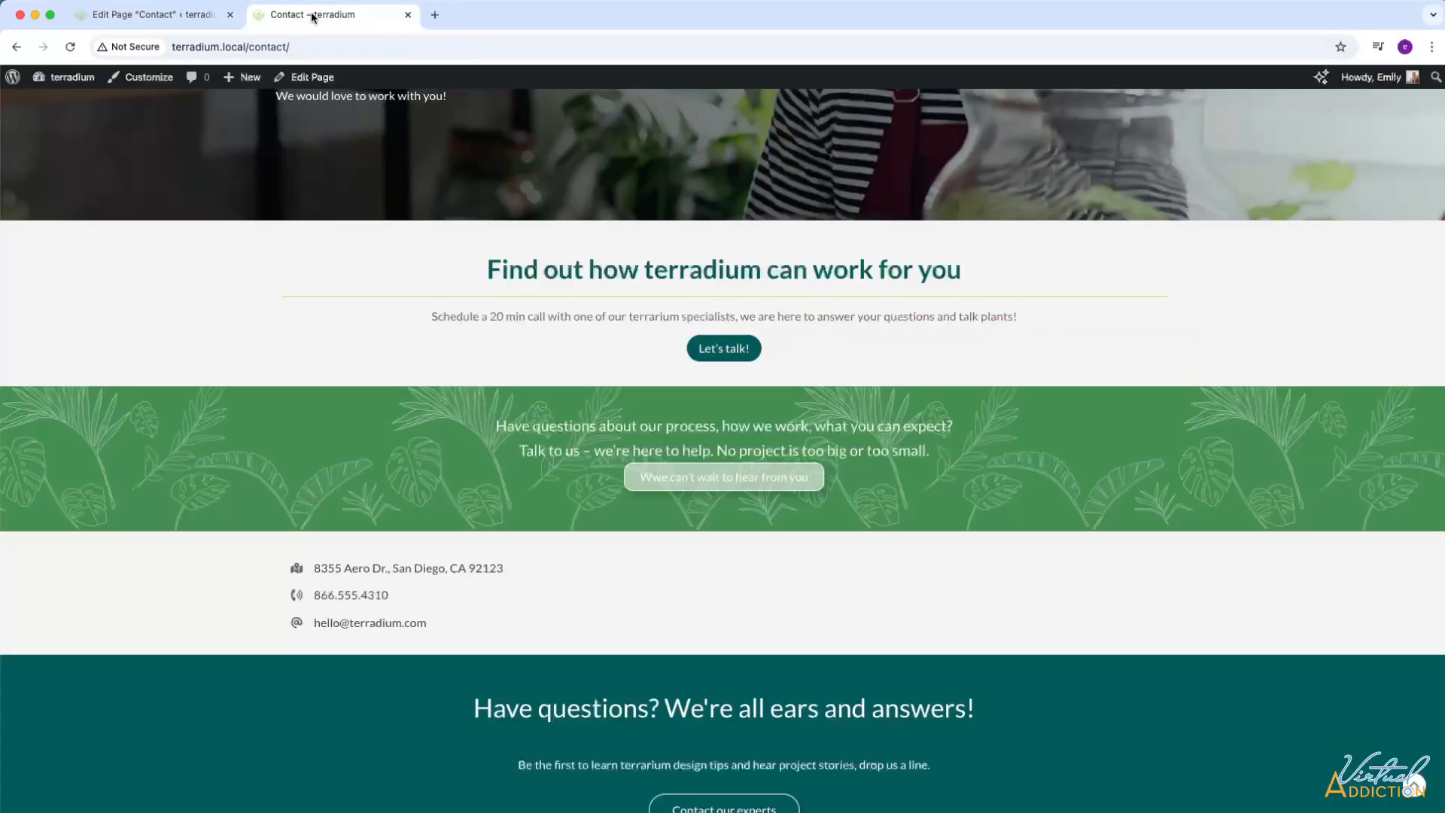
left_click(70, 47)
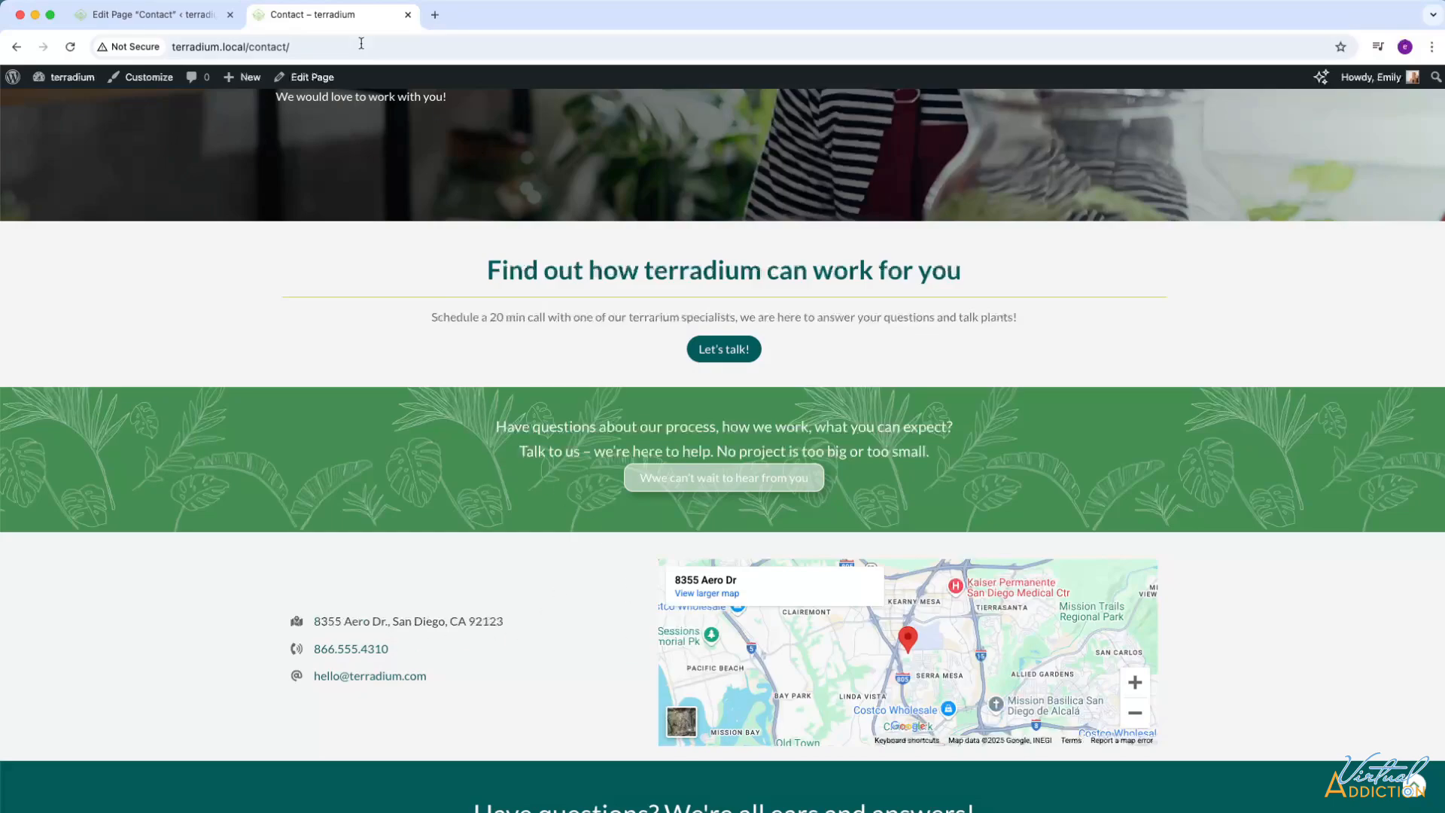
Return to the page editor and set the custom width of the icon list's container to 30%.
left_click(148, 21)
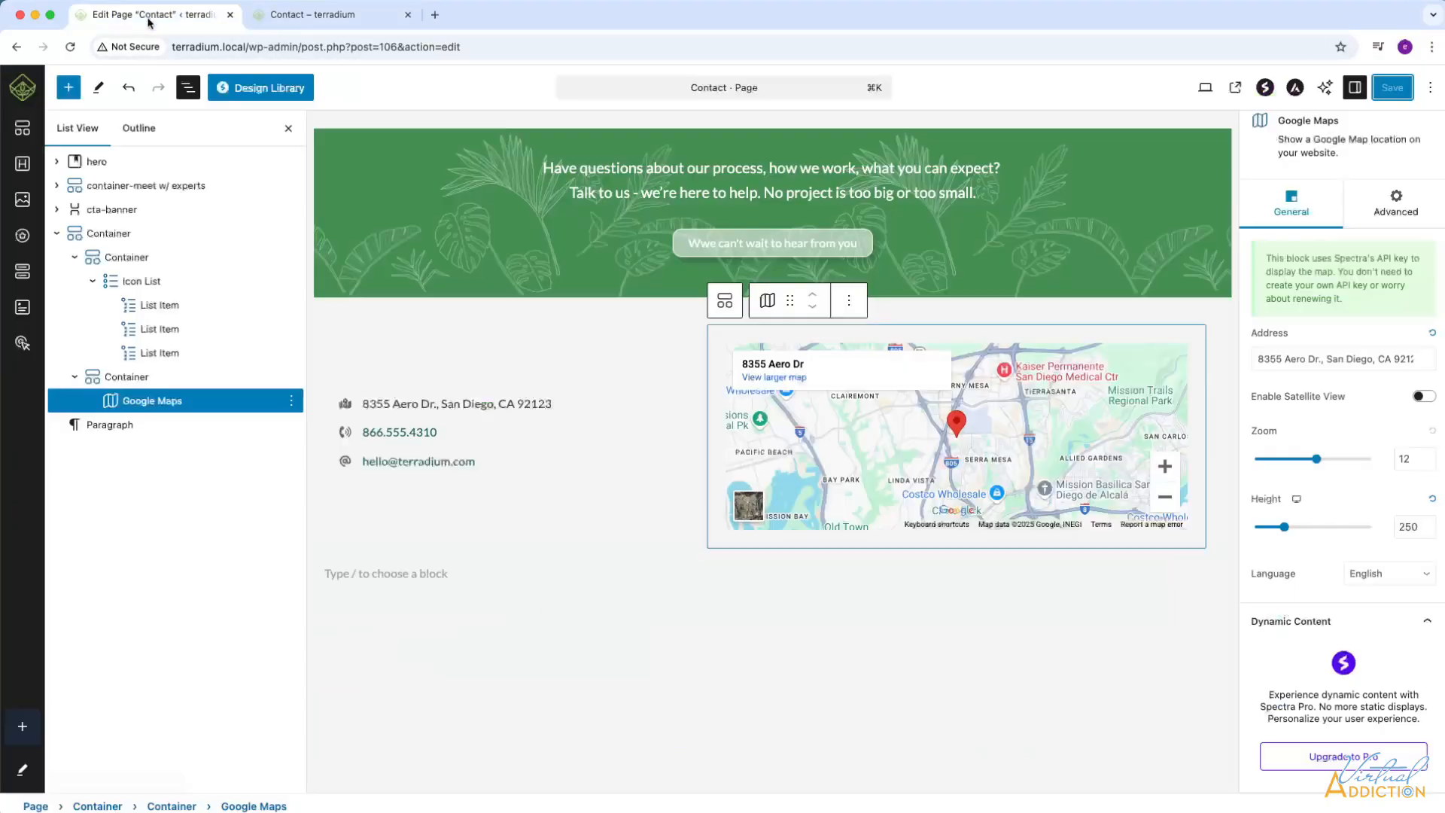
left_click(106, 236)
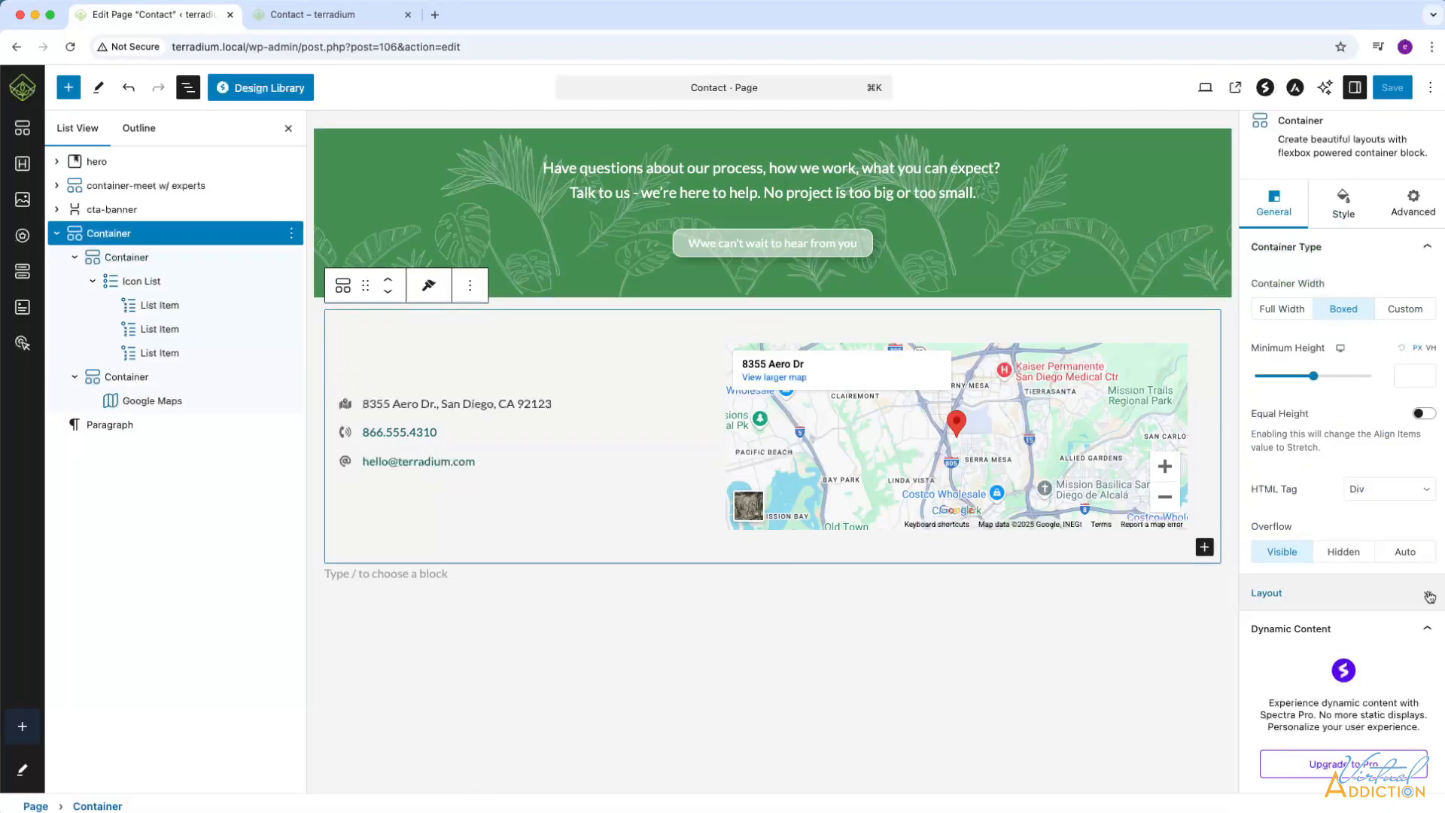
left_click(127, 257)
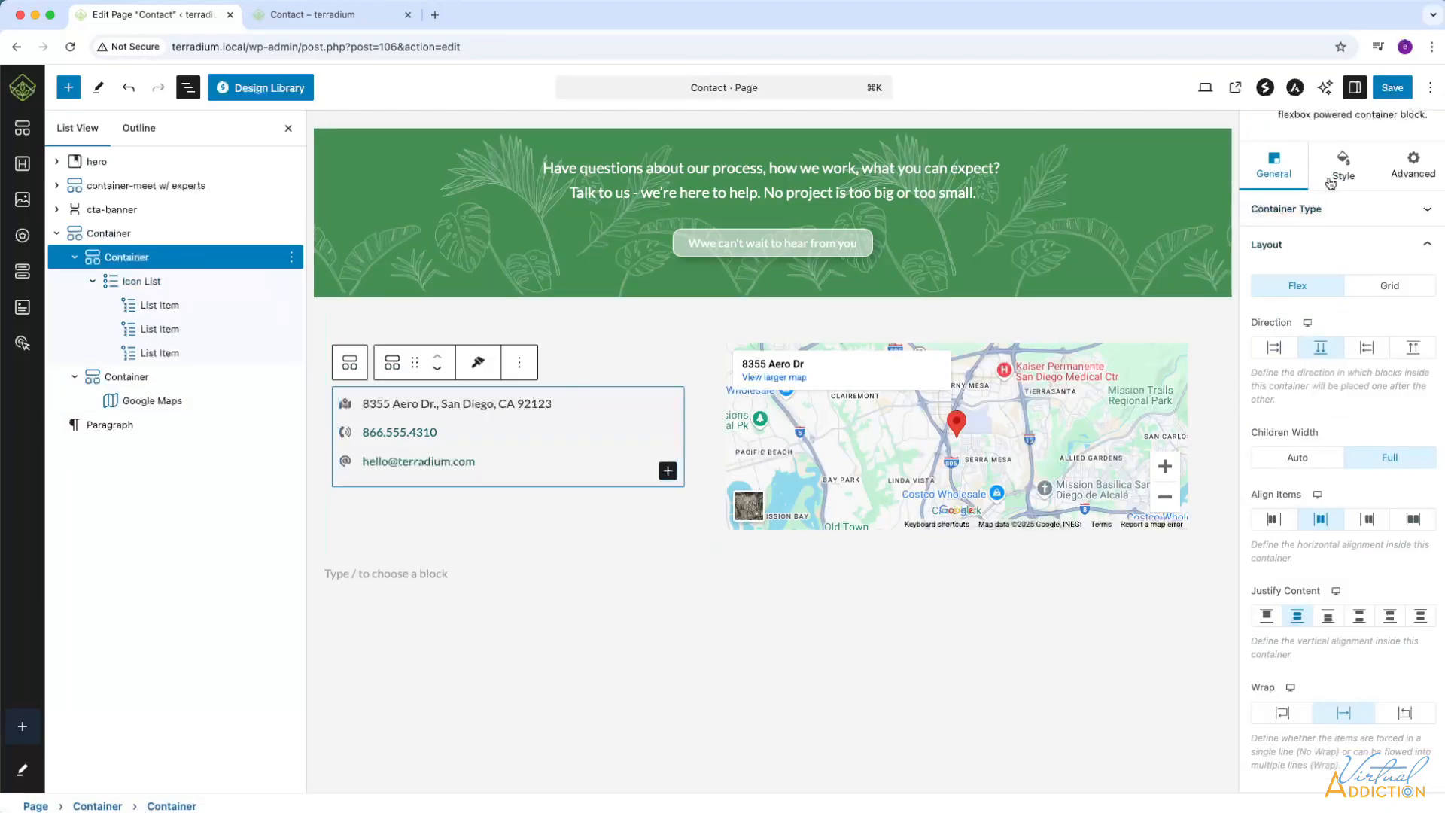
scroll(1339, 226, "up", 2)
left_click(1427, 294)
double_click(1405, 359)
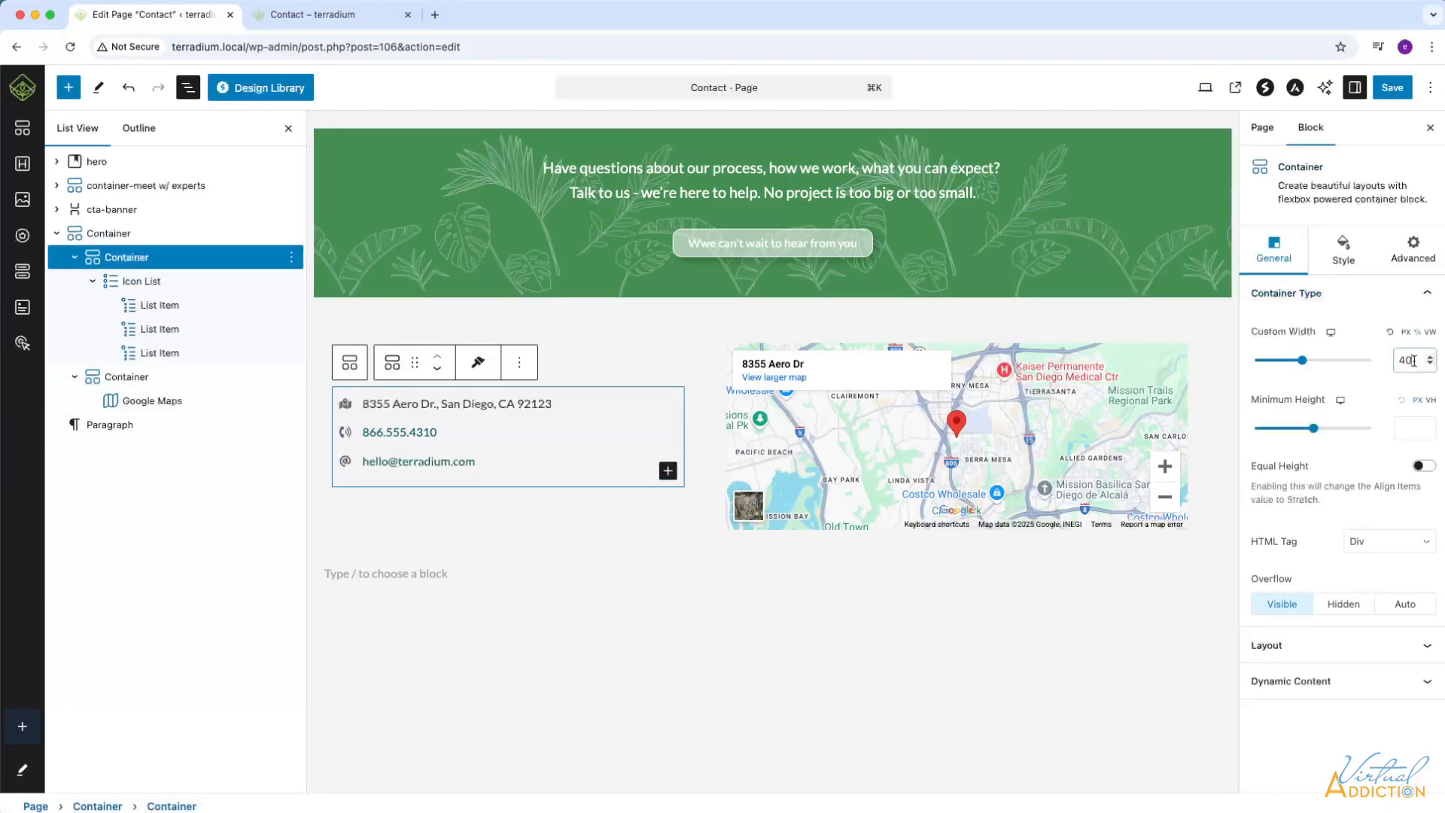
type("30")
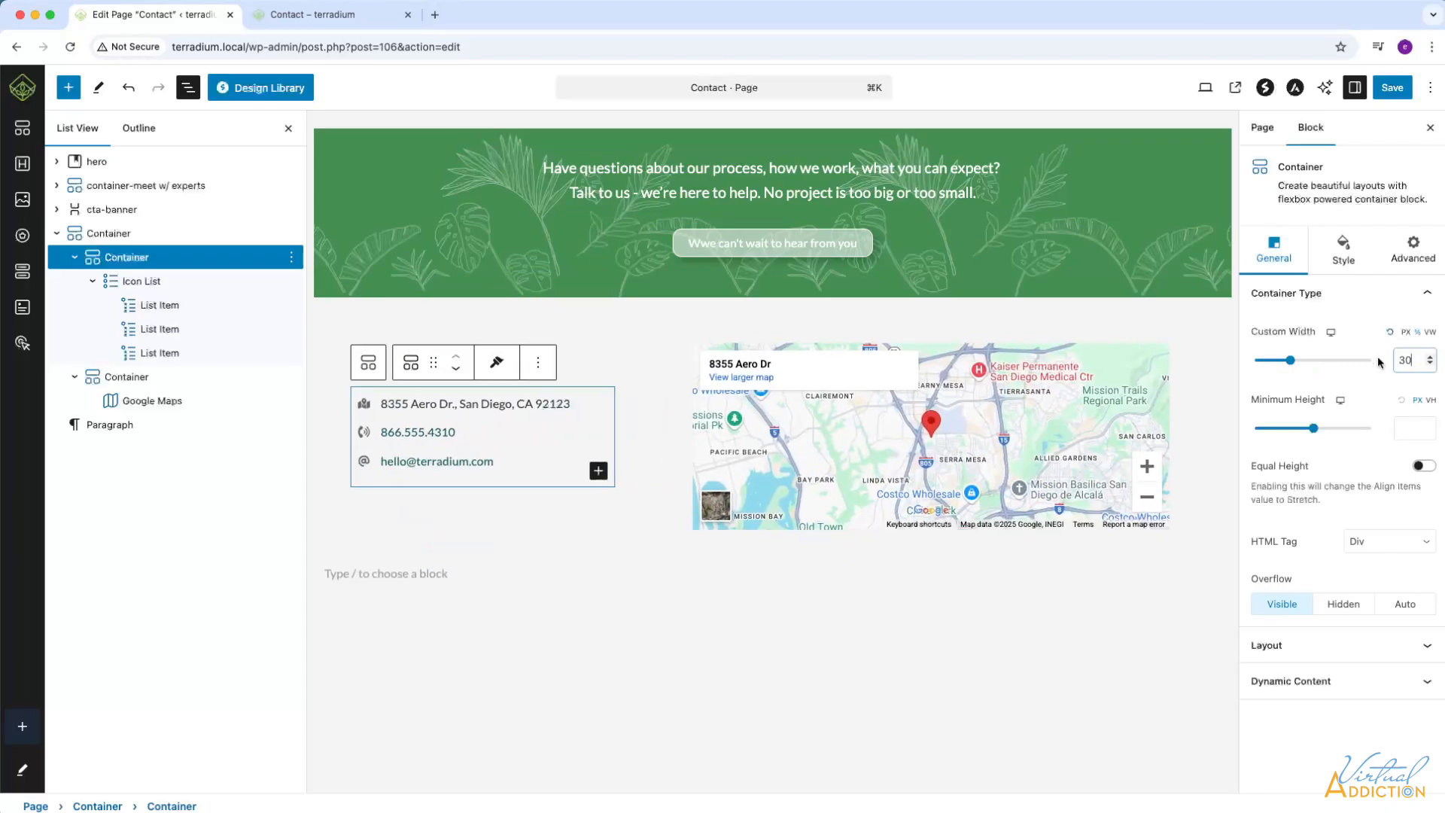
Set the custom width of the Google map's container to 70%.
left_click(129, 377)
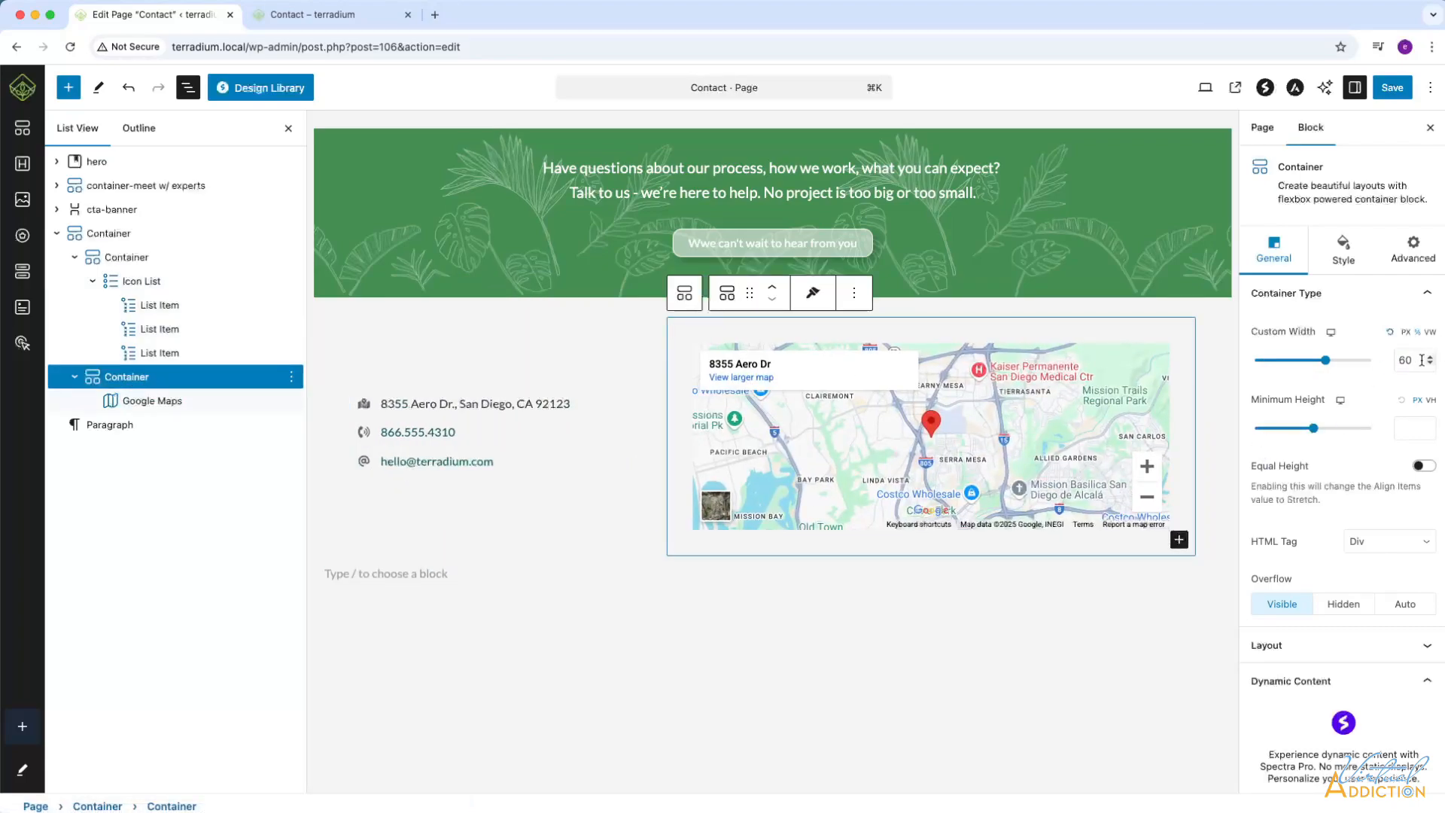
left_click_drag(1404, 362, 1391, 364)
type("70")
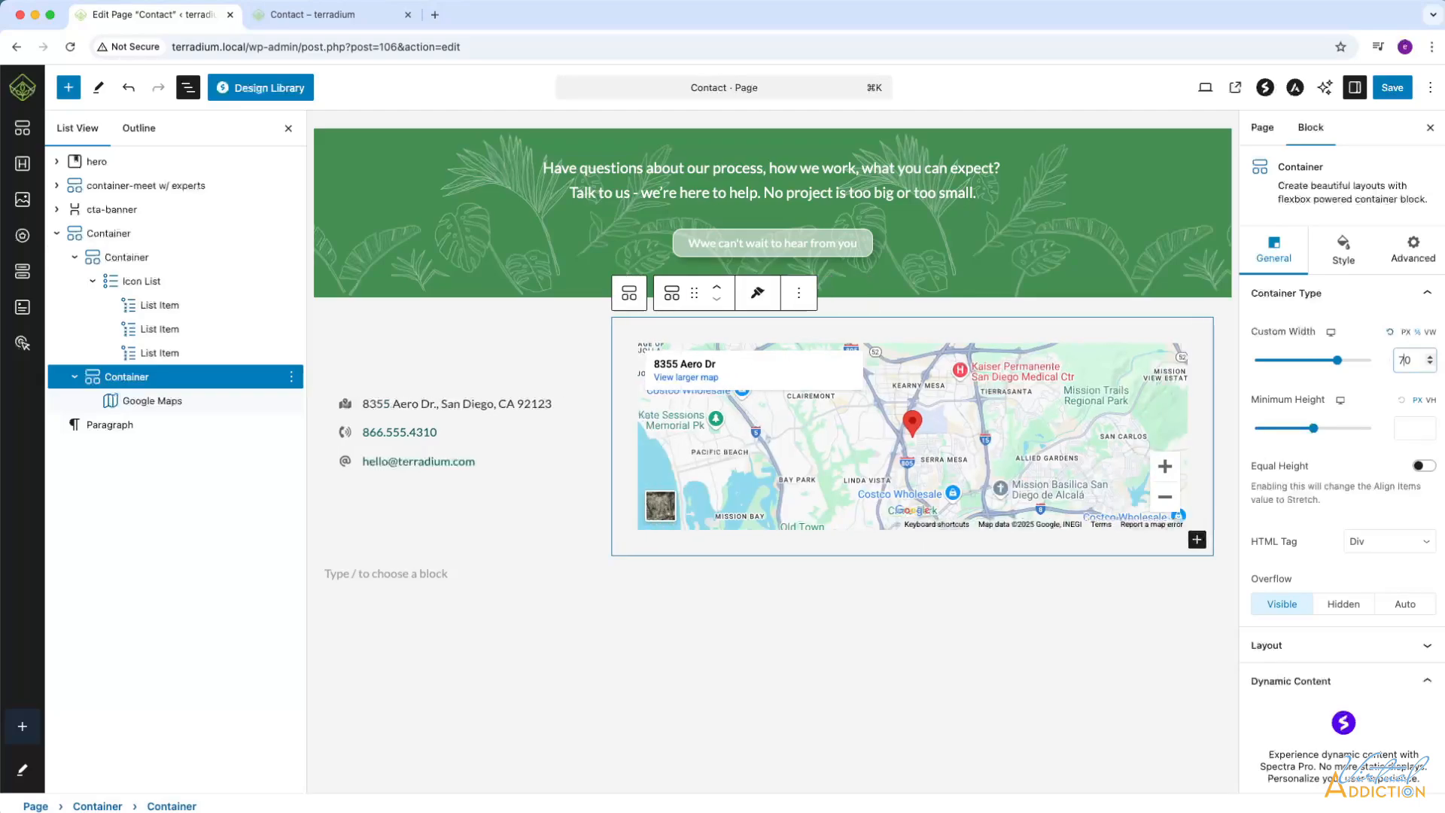
Save the page and reload the live Contact page to check the new column widths.
left_click(1392, 88)
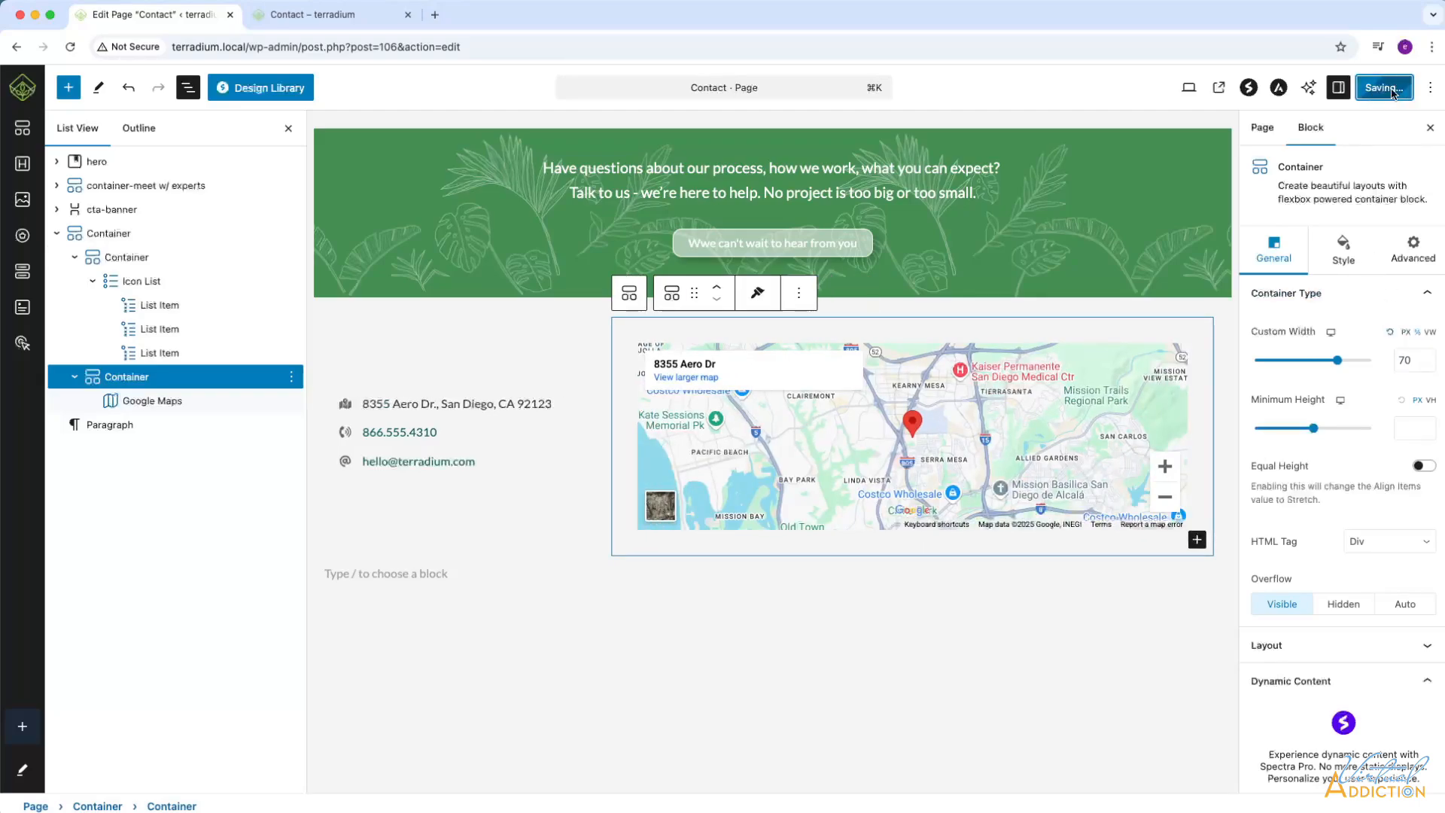
left_click(323, 14)
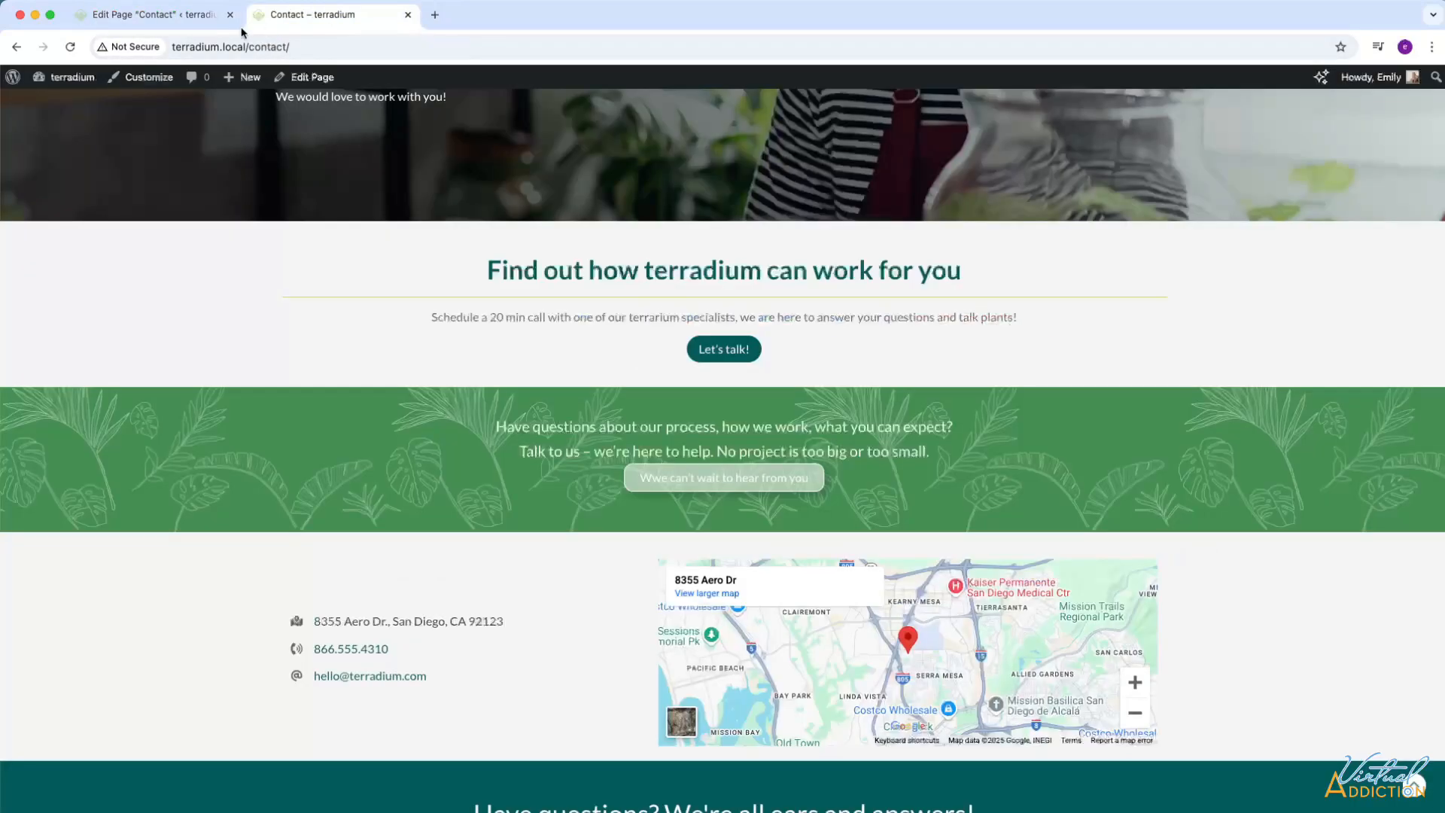
left_click(72, 47)
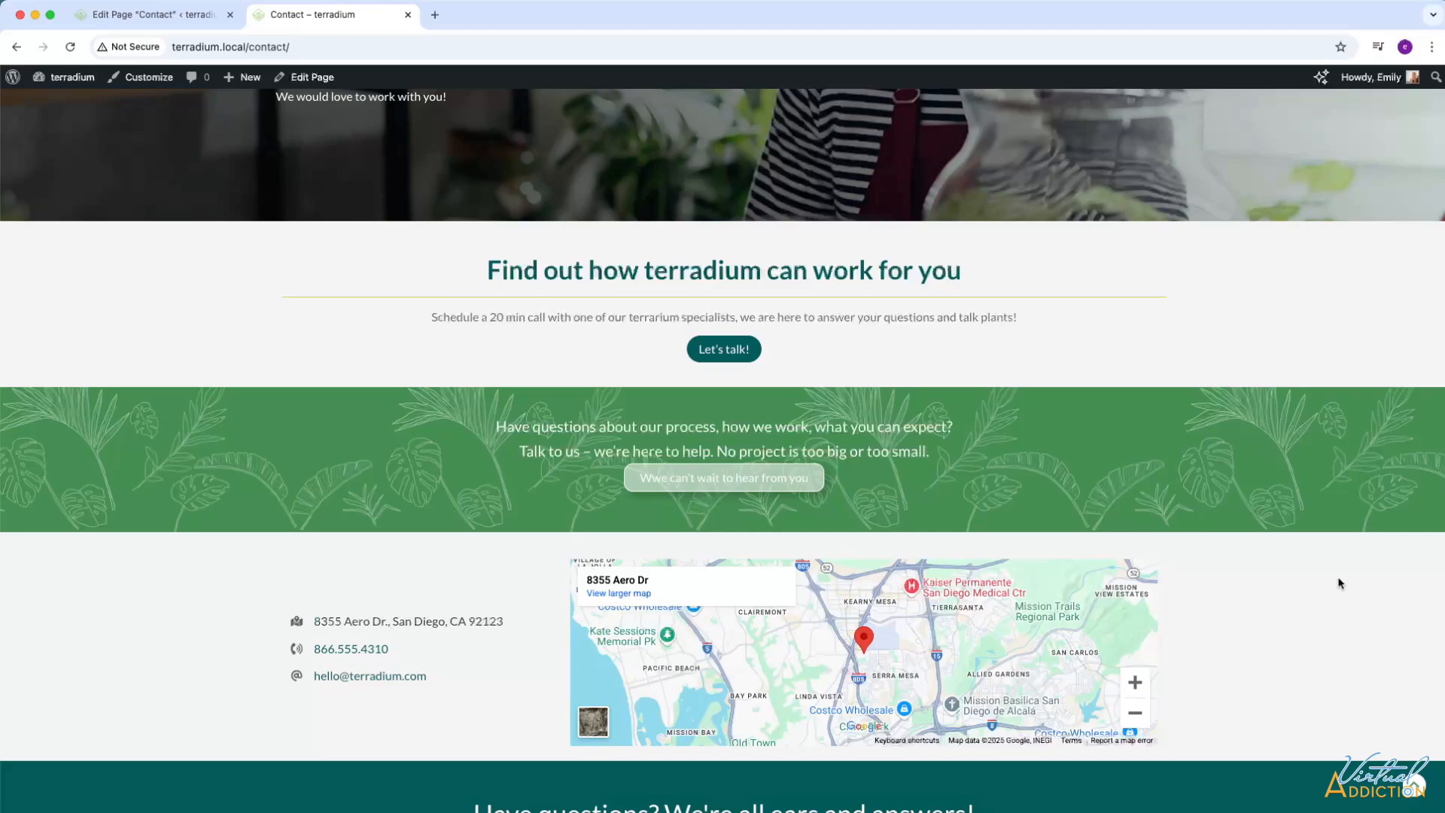
Preview the live page in responsive mode at widths of about 878 and 604 pixels to examine the contact section's stacking.
key("super+shift+m")
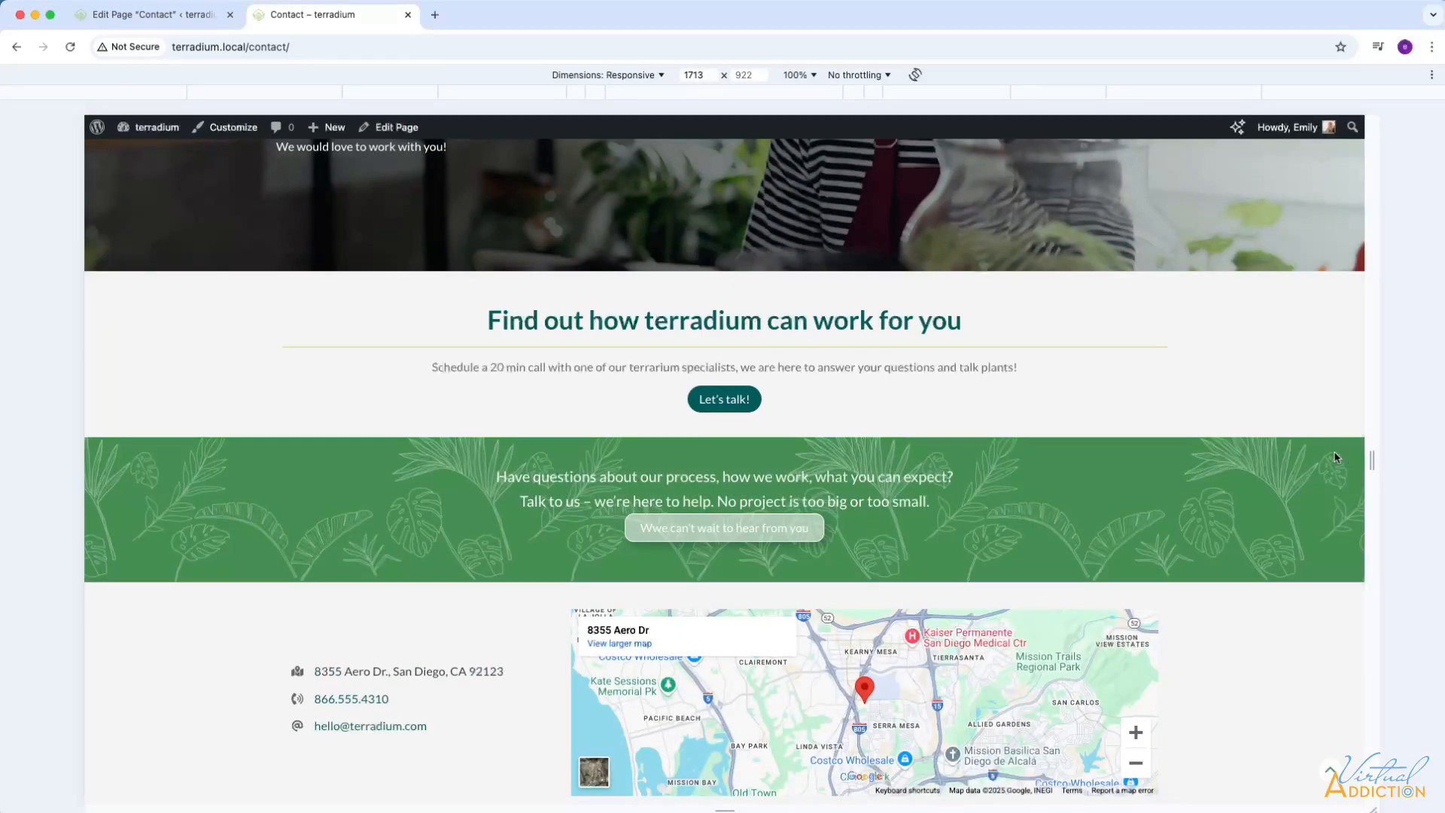
left_click_drag(1372, 459, 1064, 420)
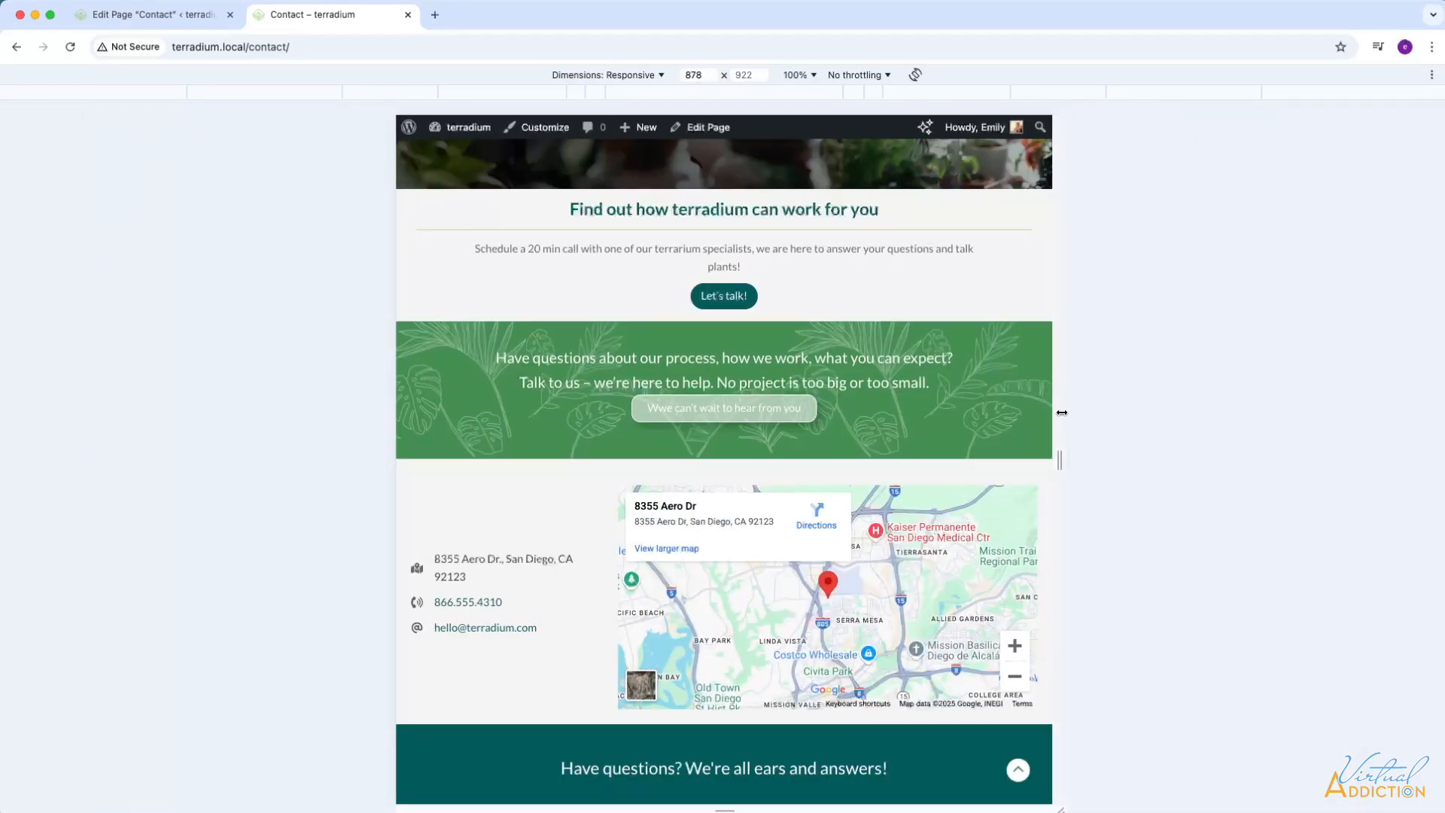
left_click_drag(1061, 457, 955, 453)
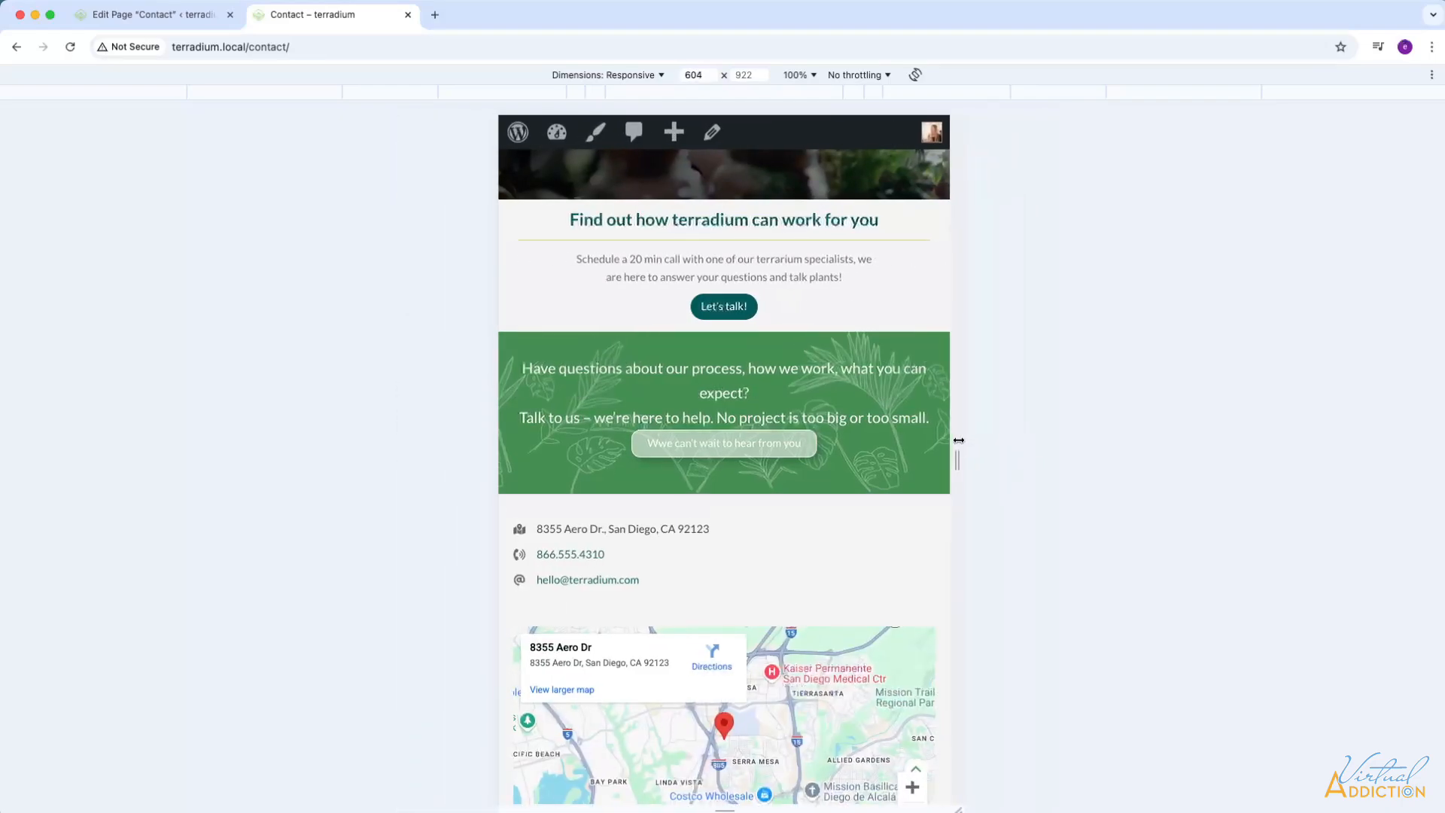
scroll(820, 475, "down", 2)
scroll(820, 475, "up", 1)
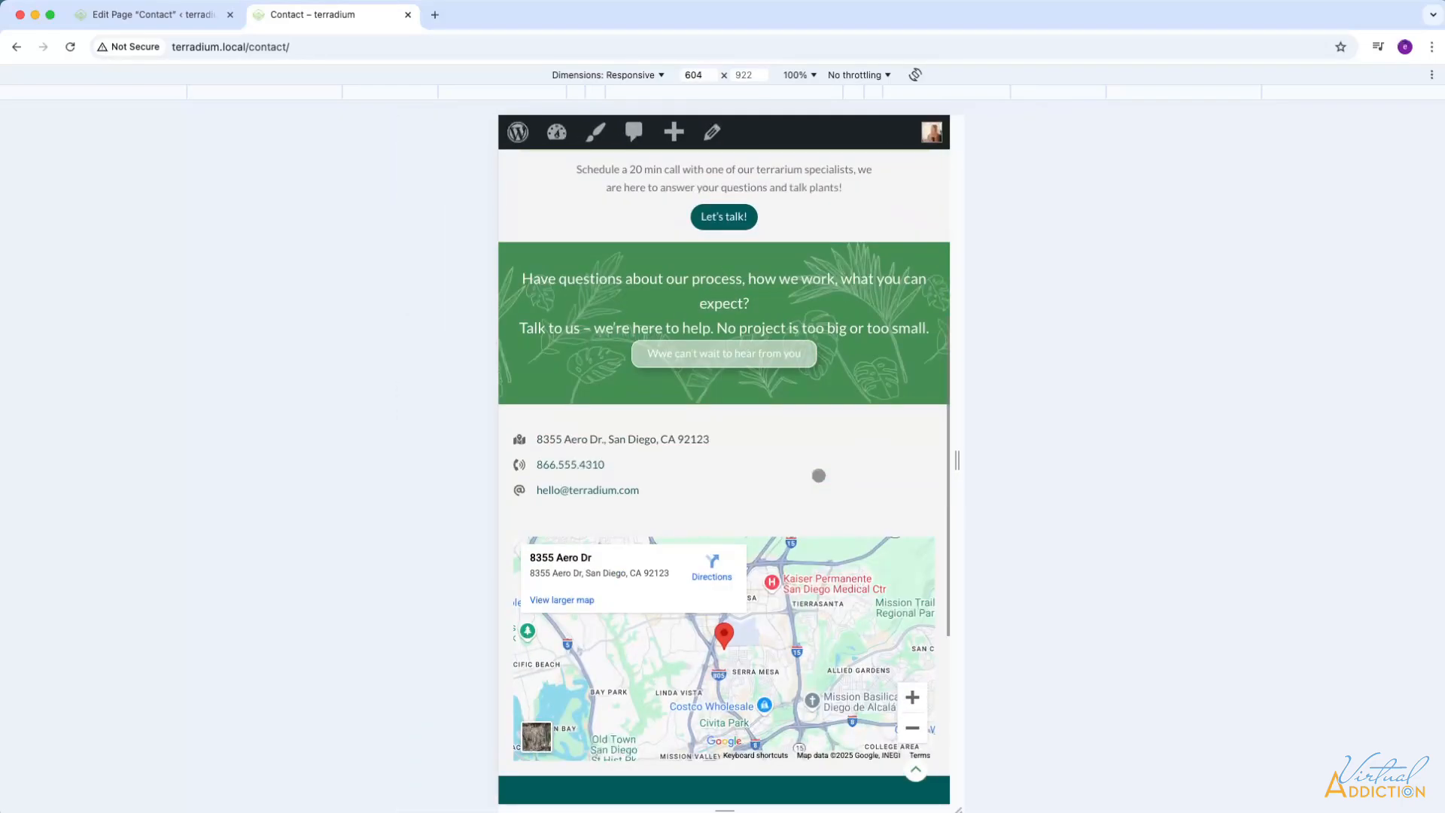
Return to the page editor and insert a Heading block reading "Contact details" below the contact section.
left_click(138, 15)
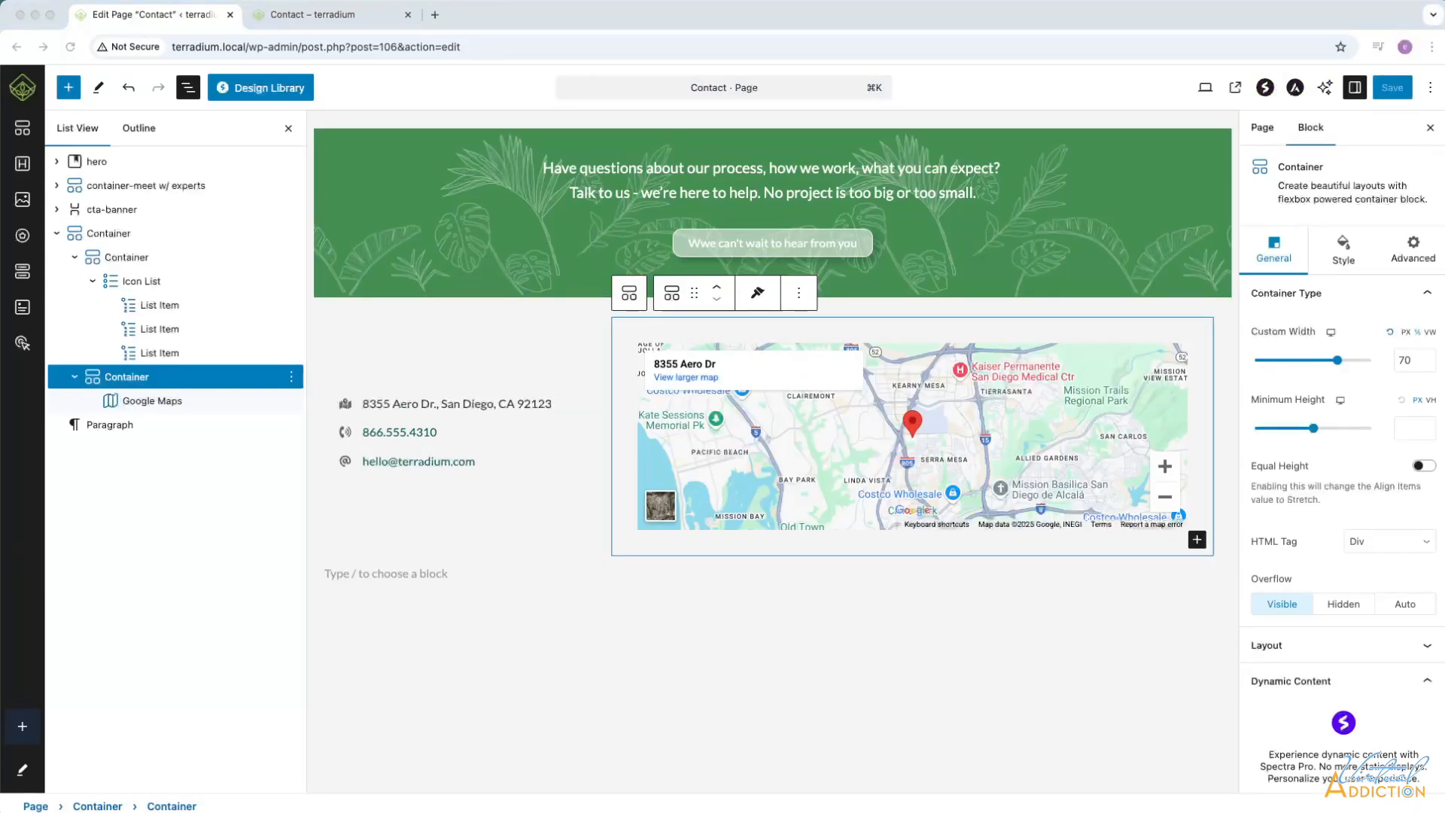
left_click(107, 236)
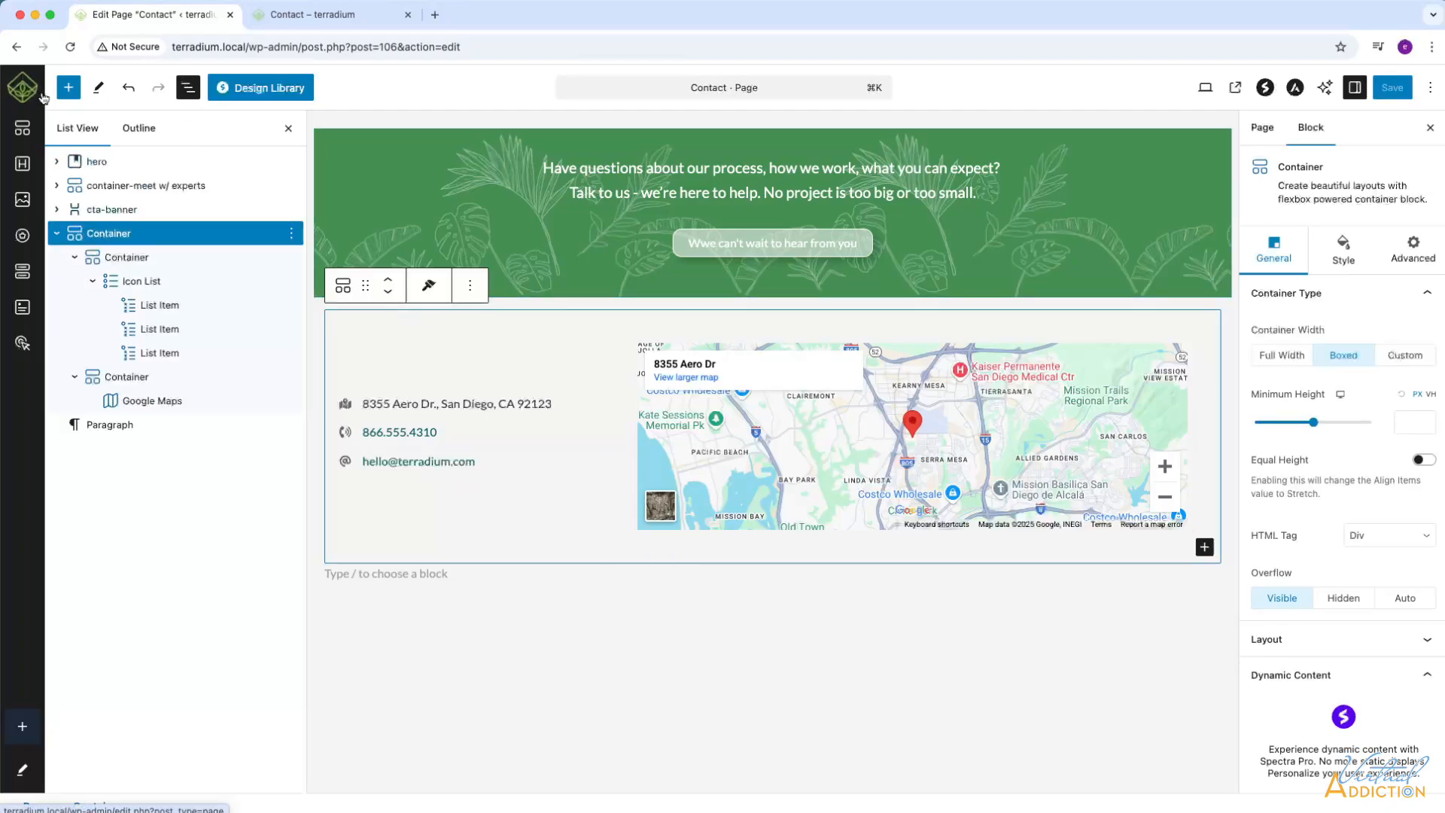
left_click(70, 87)
left_click(175, 260)
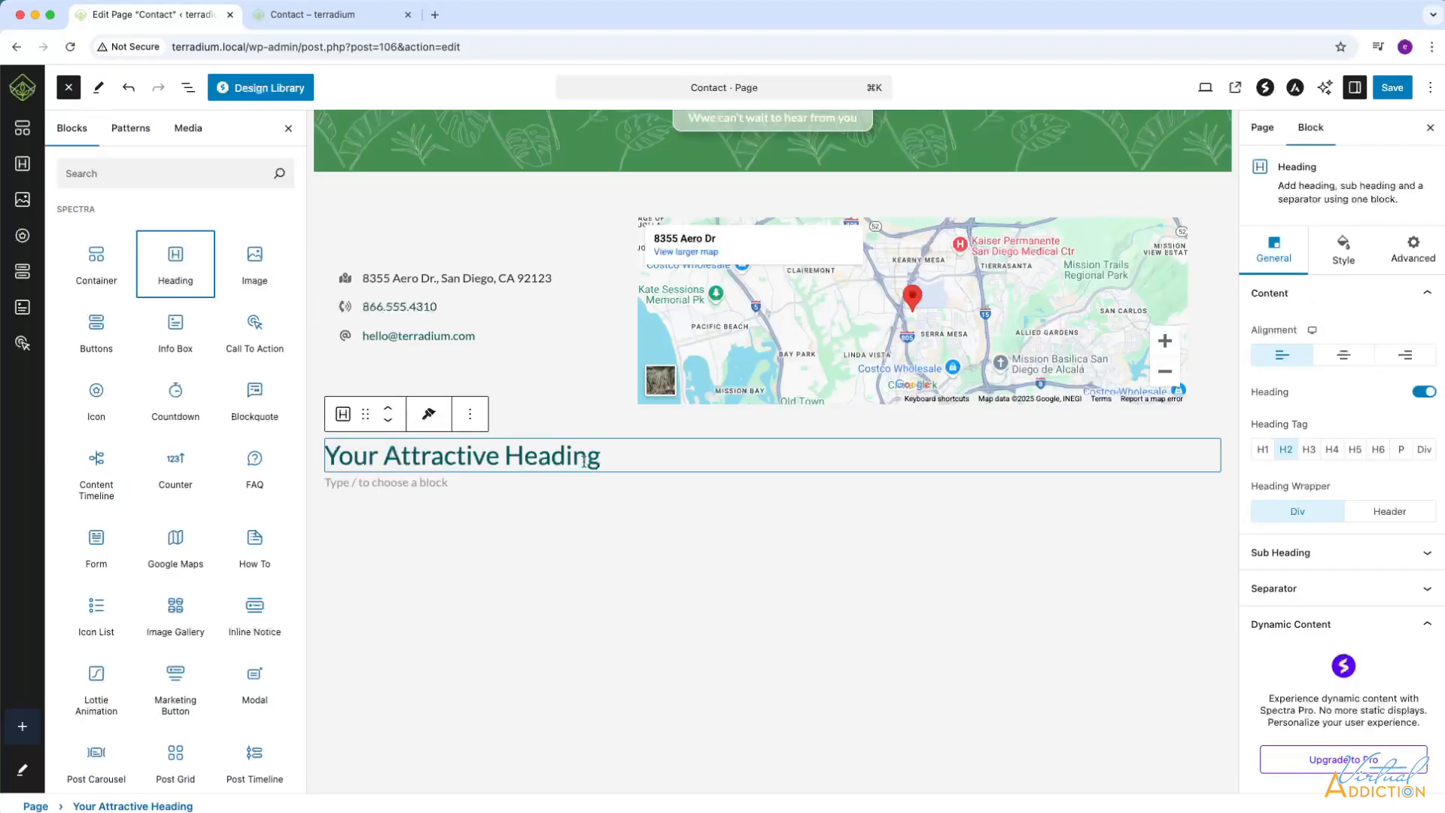
left_click_drag(607, 459, 328, 453)
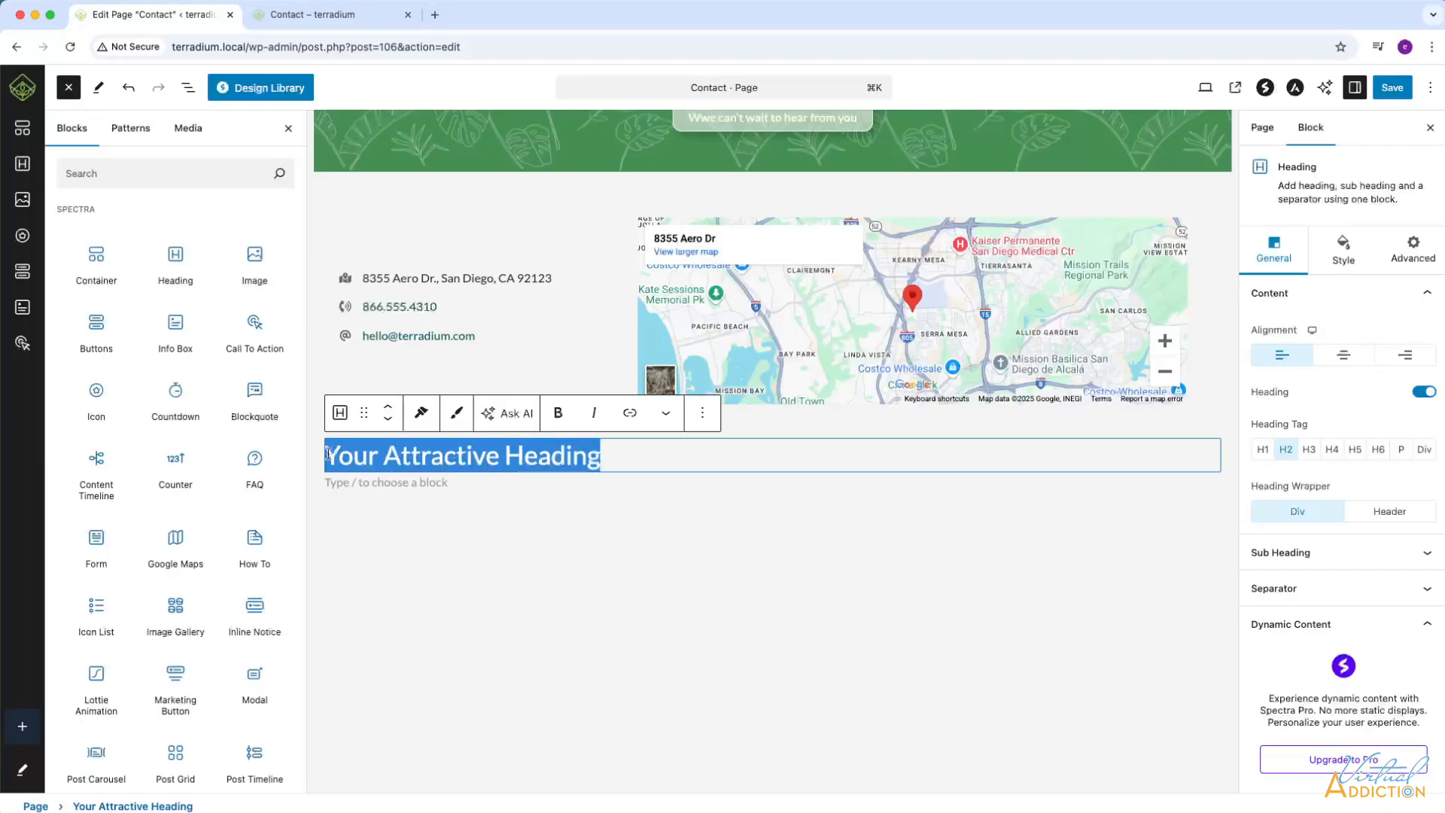
type("Contact details")
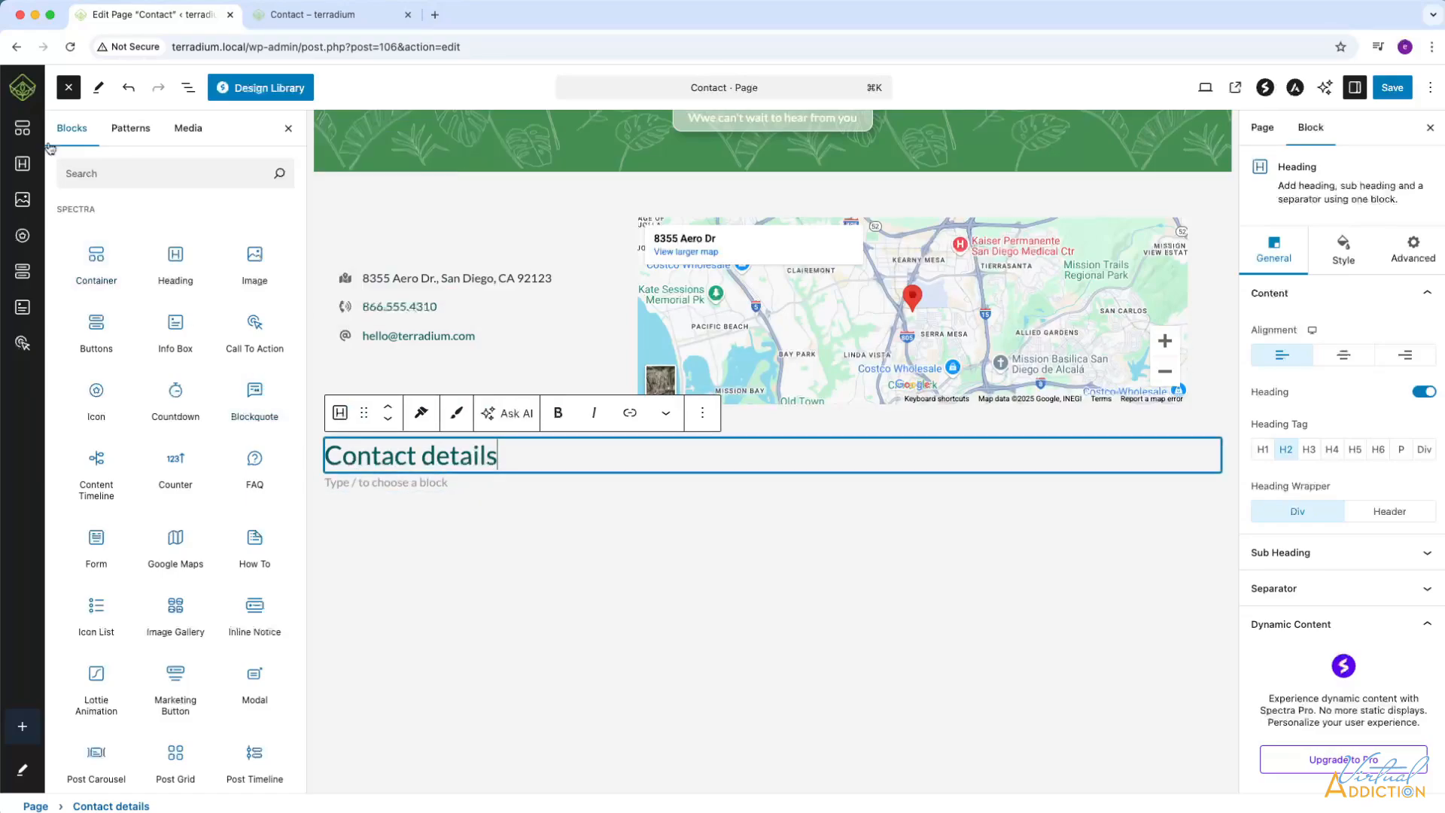
Move the "Contact details" heading into the first inner container, above the icon list.
left_click(189, 89)
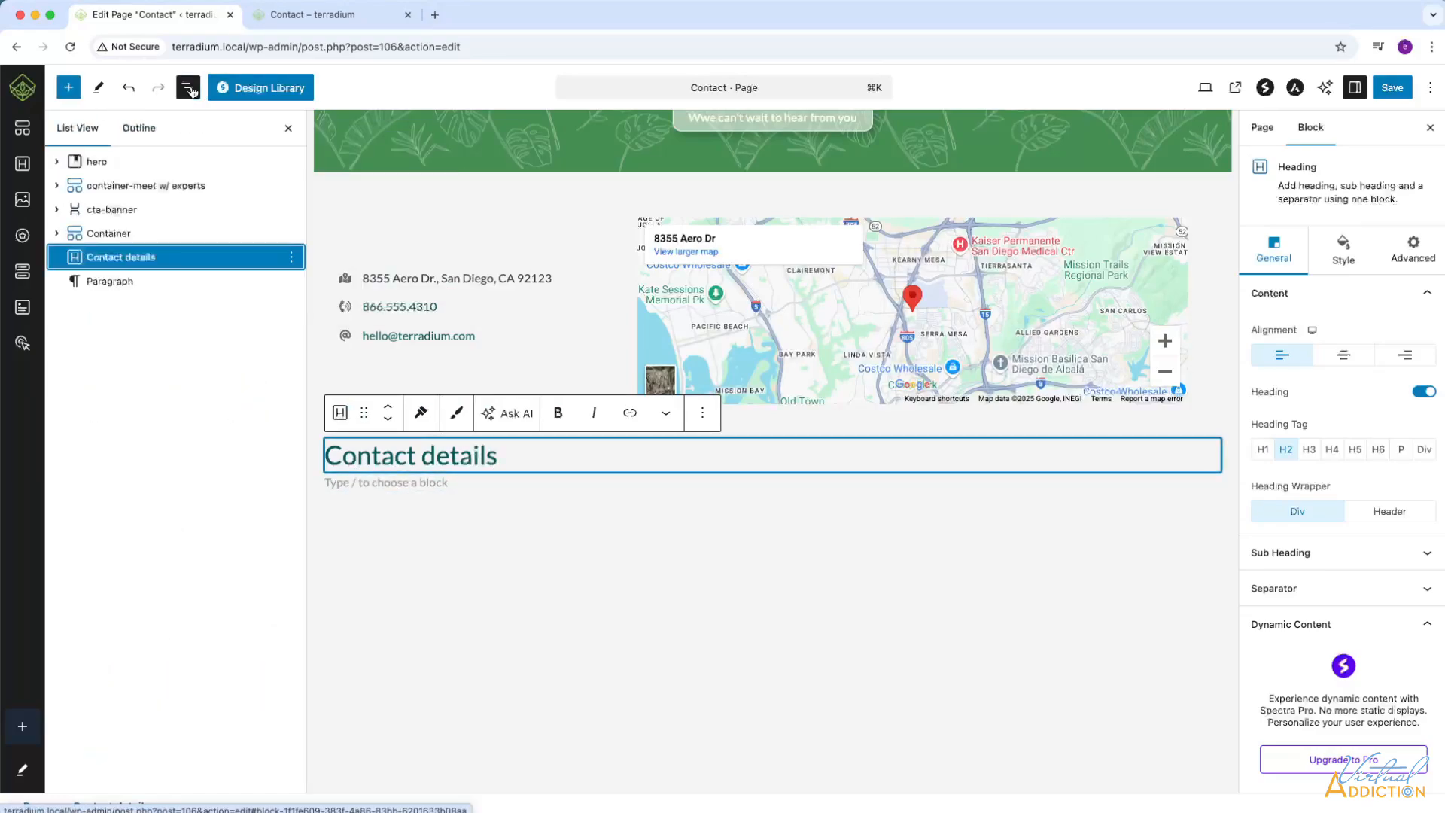
left_click_drag(65, 248, 121, 257)
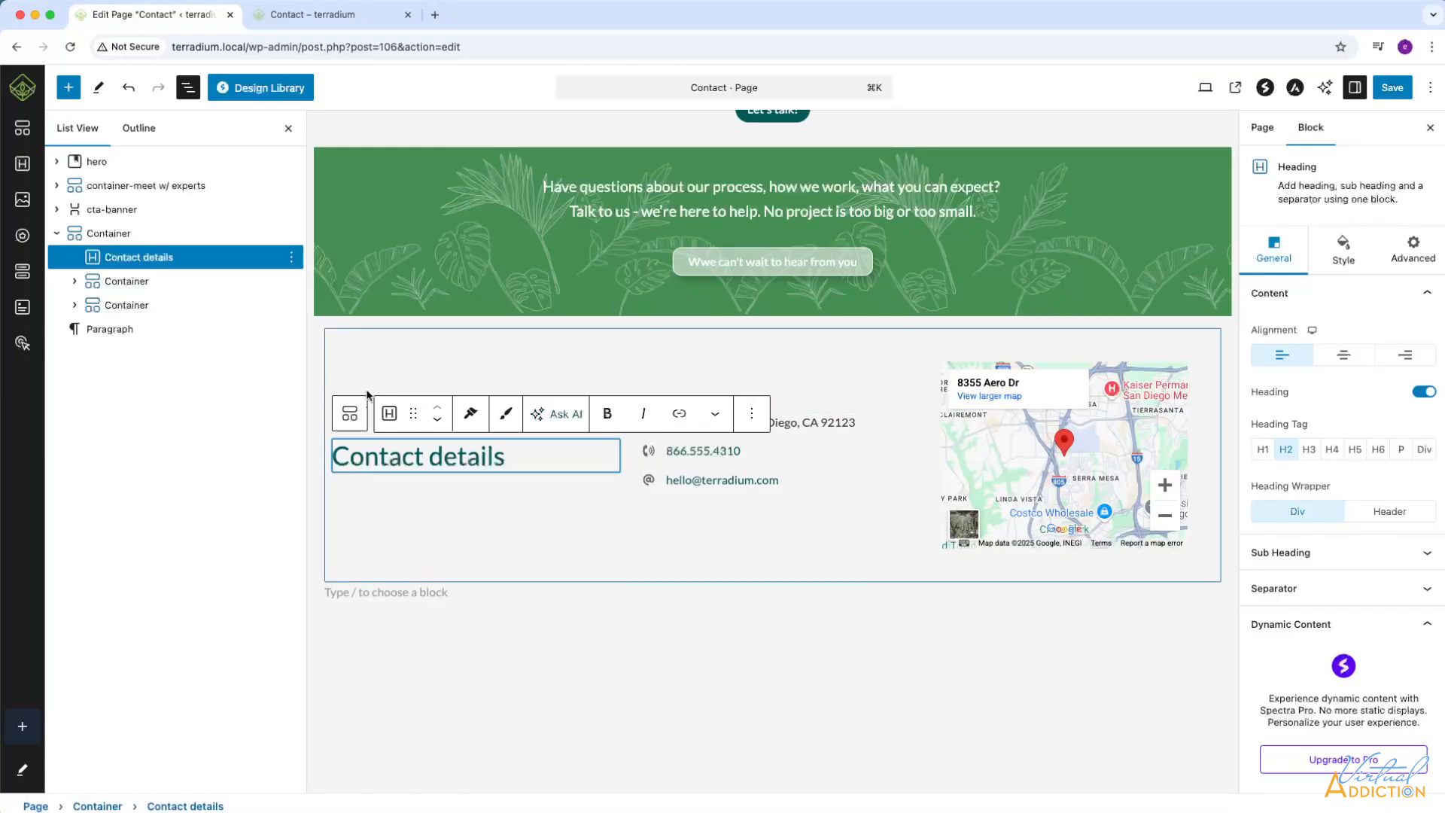
left_click(74, 281)
left_click_drag(121, 259, 121, 275)
scroll(597, 474, "down", 5)
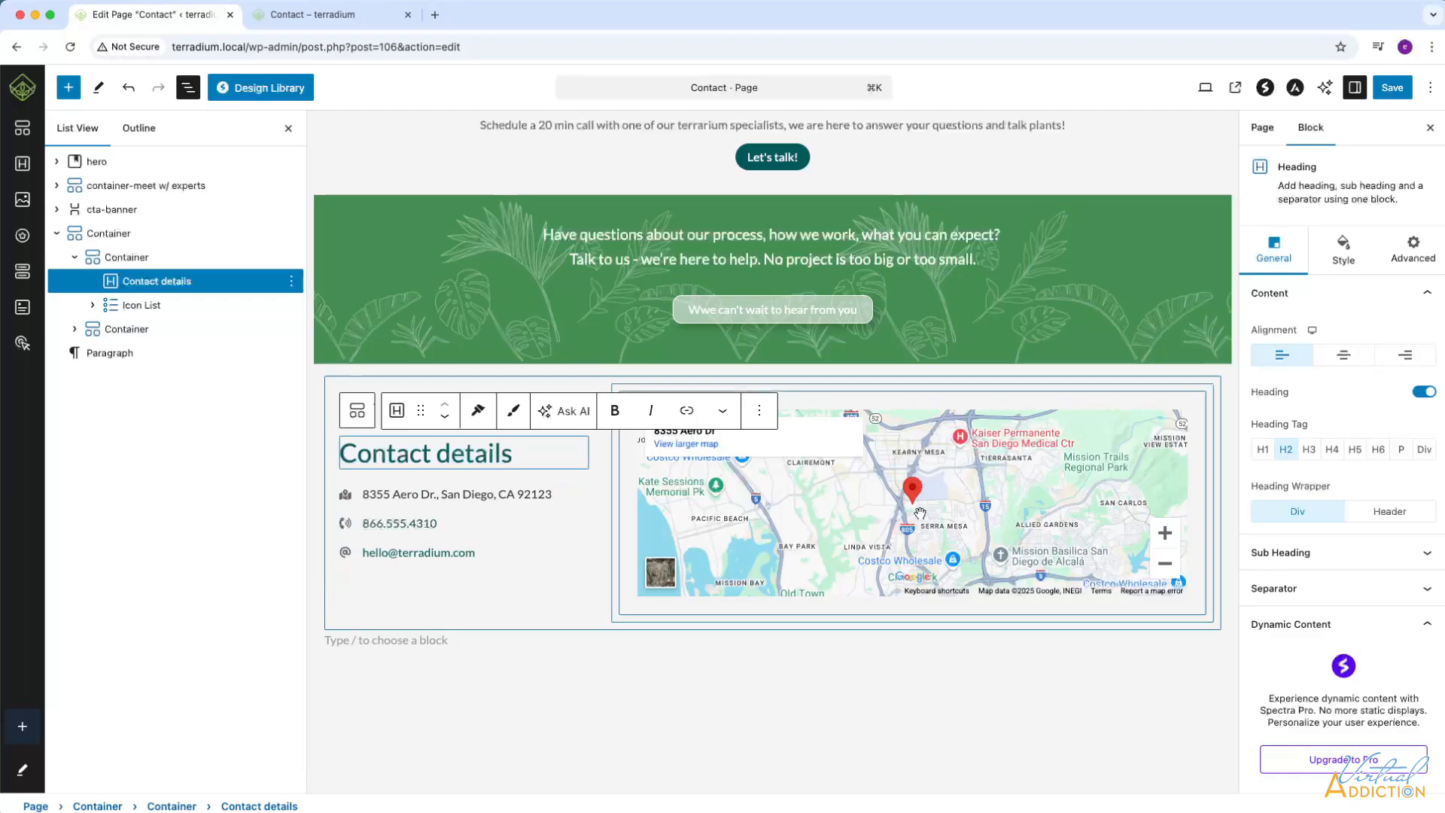
Set the outer contact container's item alignment to Flex Start.
left_click(105, 236)
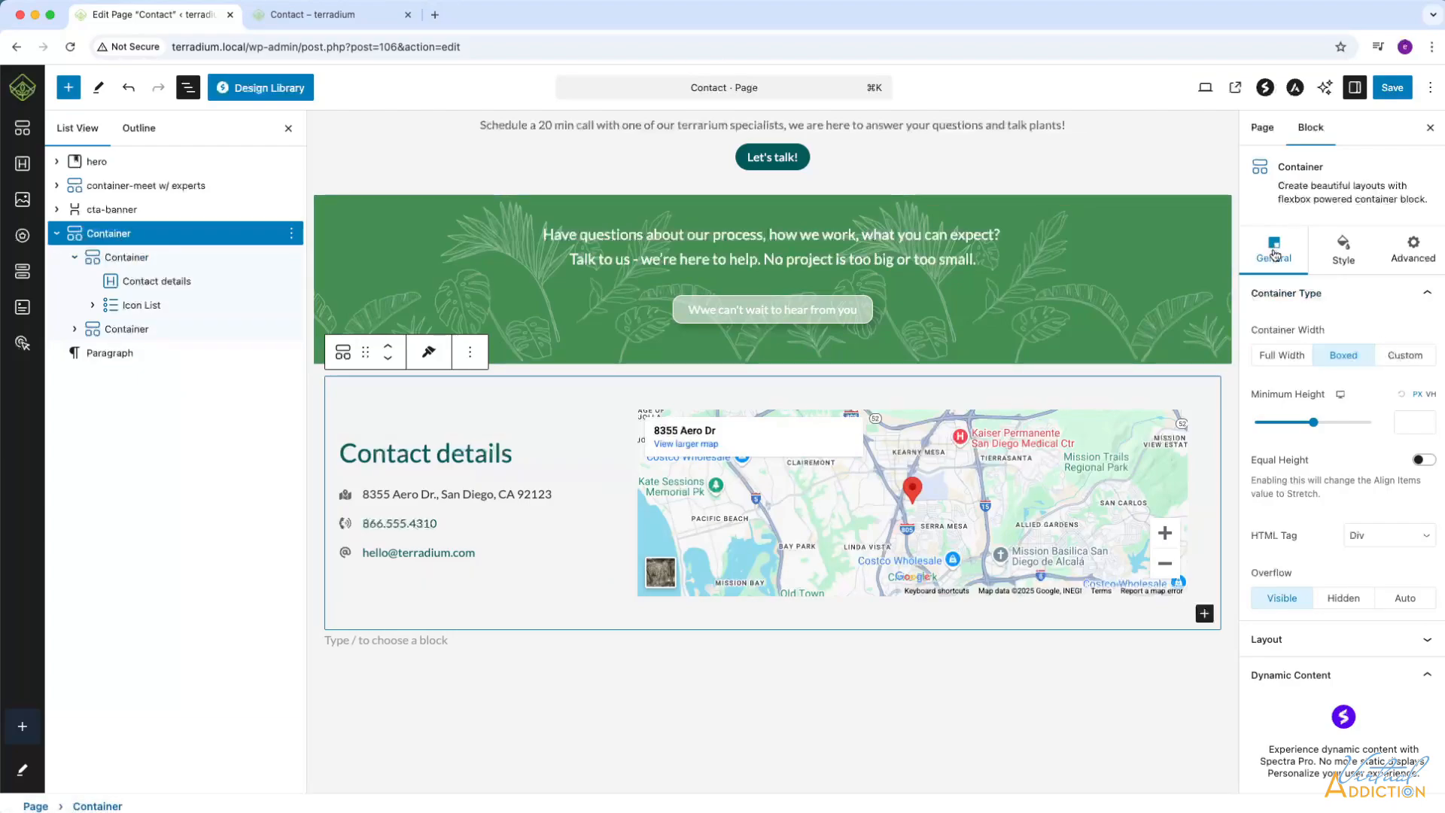
left_click(1422, 639)
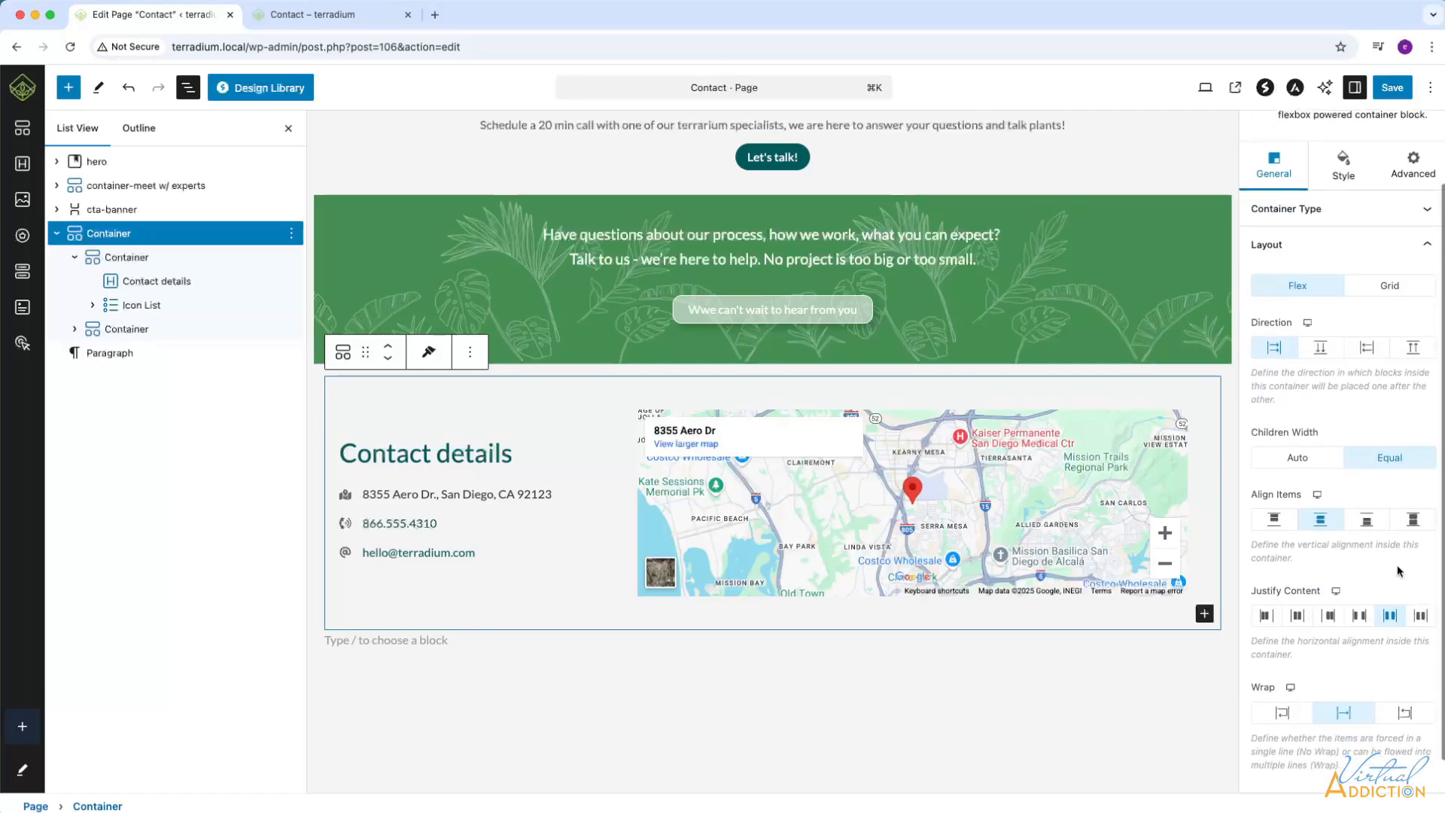
scroll(1389, 544, "down", 1)
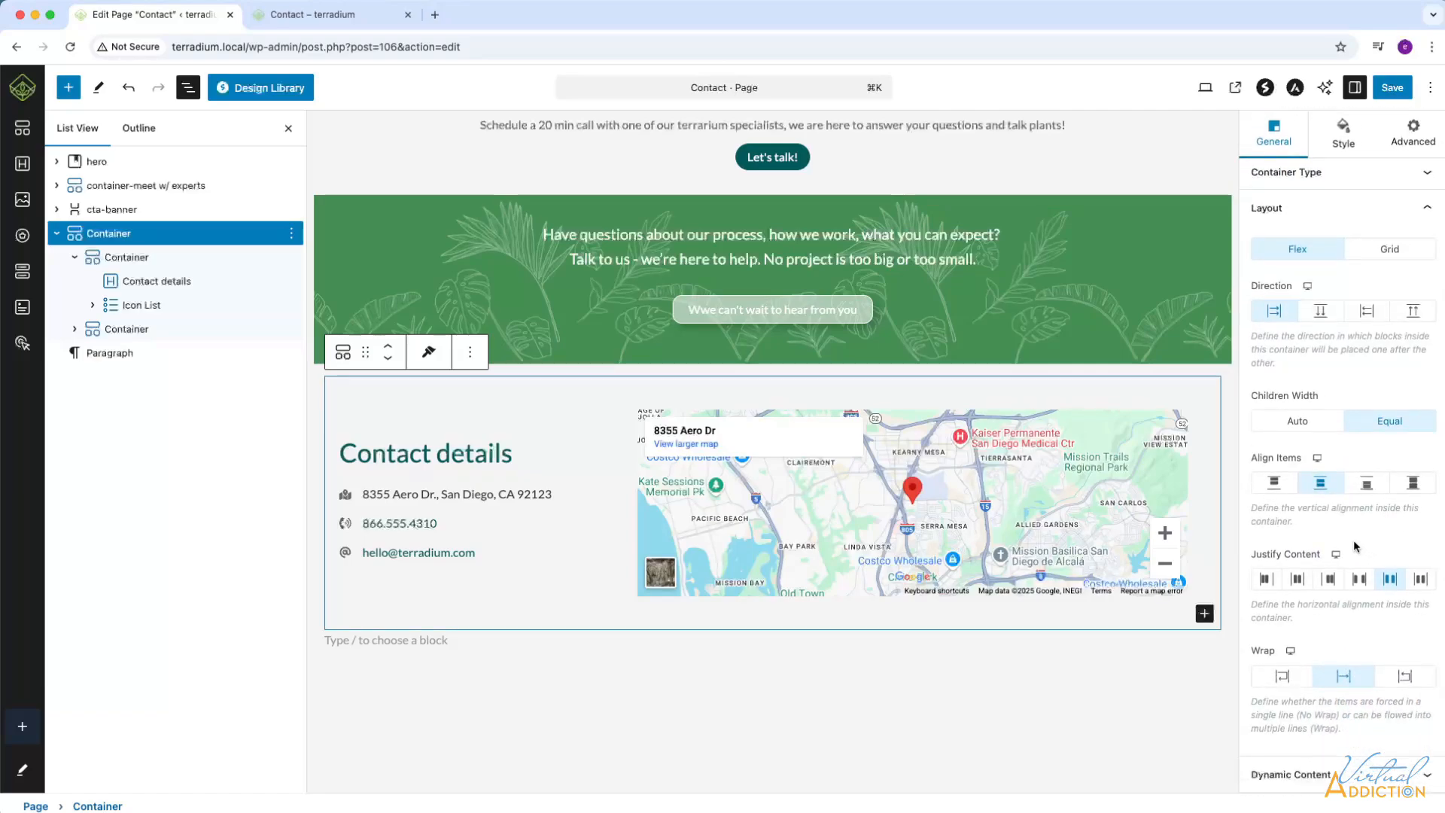
left_click(1270, 484)
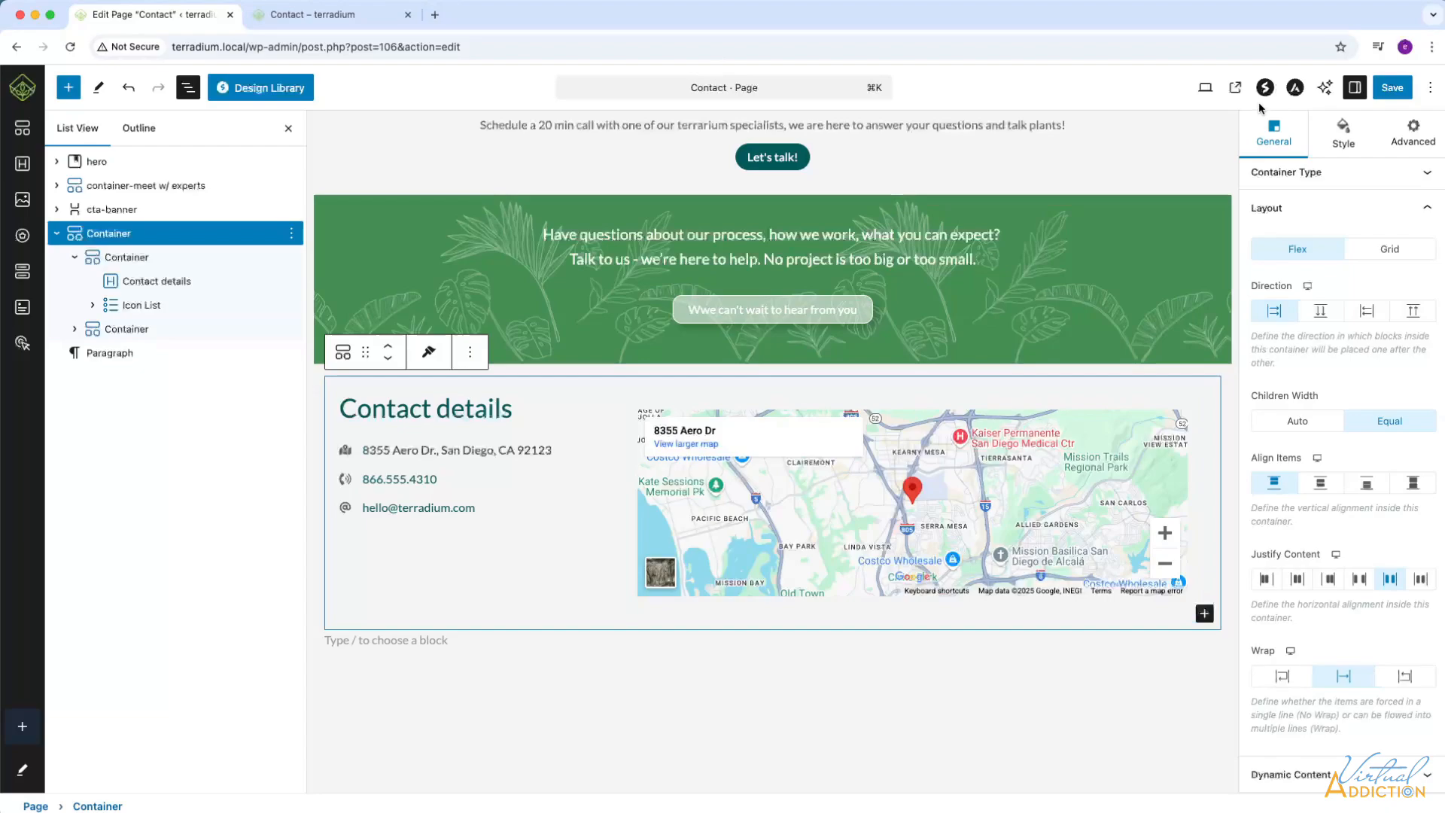
Save the page, reload the live Contact page and widen the responsive preview to about 1744 pixels to check the section.
left_click(337, 21)
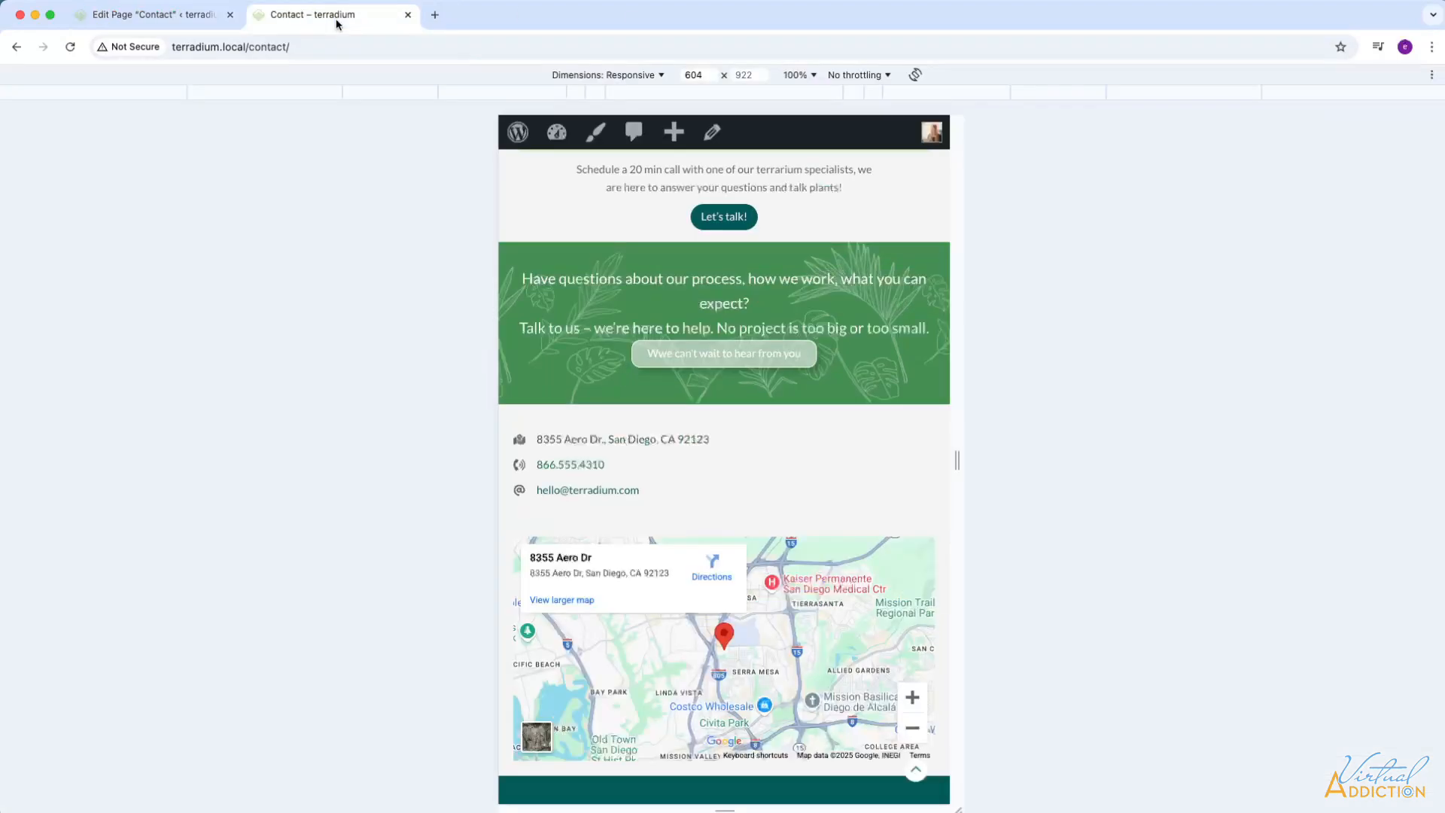
left_click(71, 47)
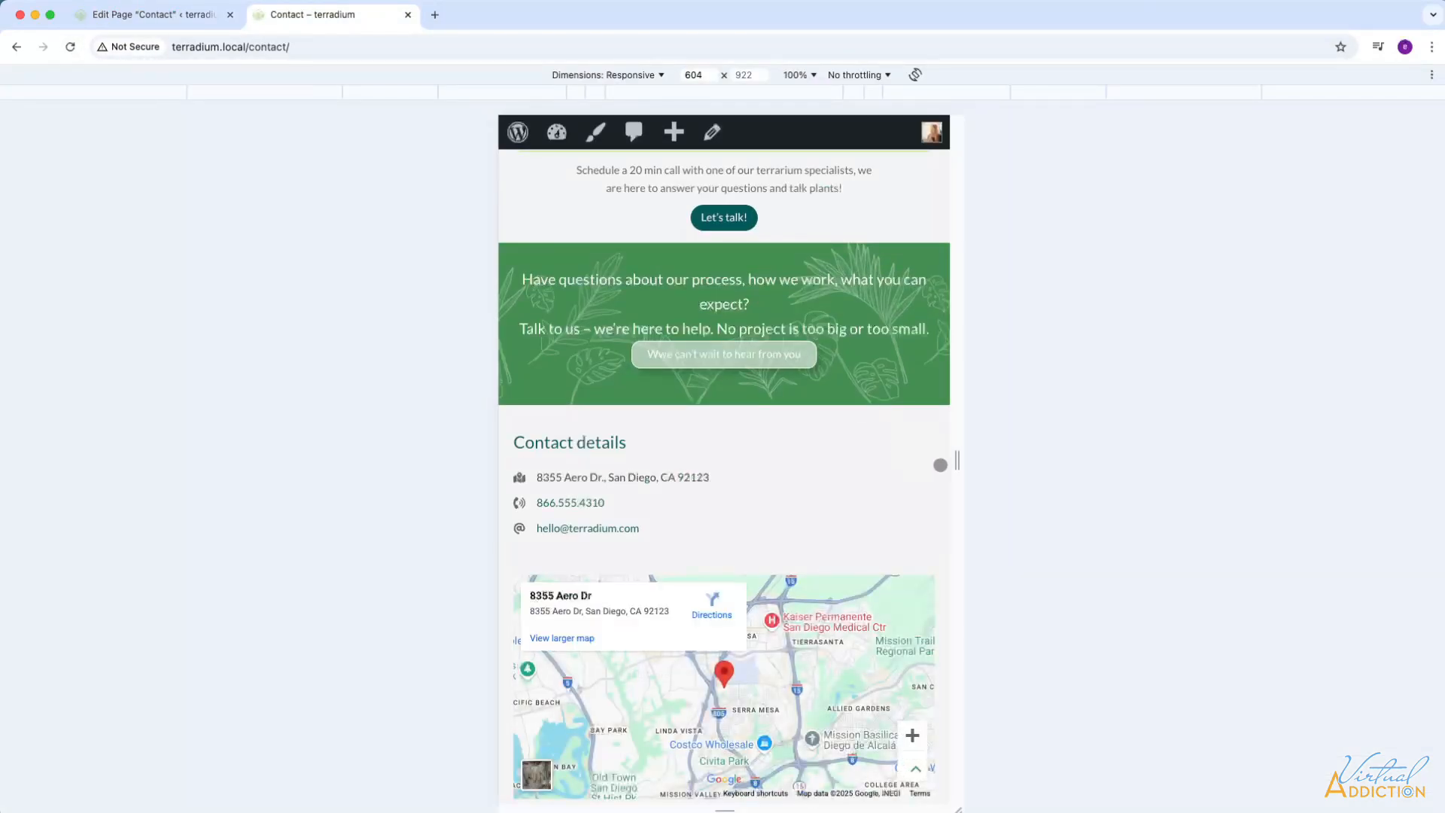
left_click_drag(957, 461, 1383, 461)
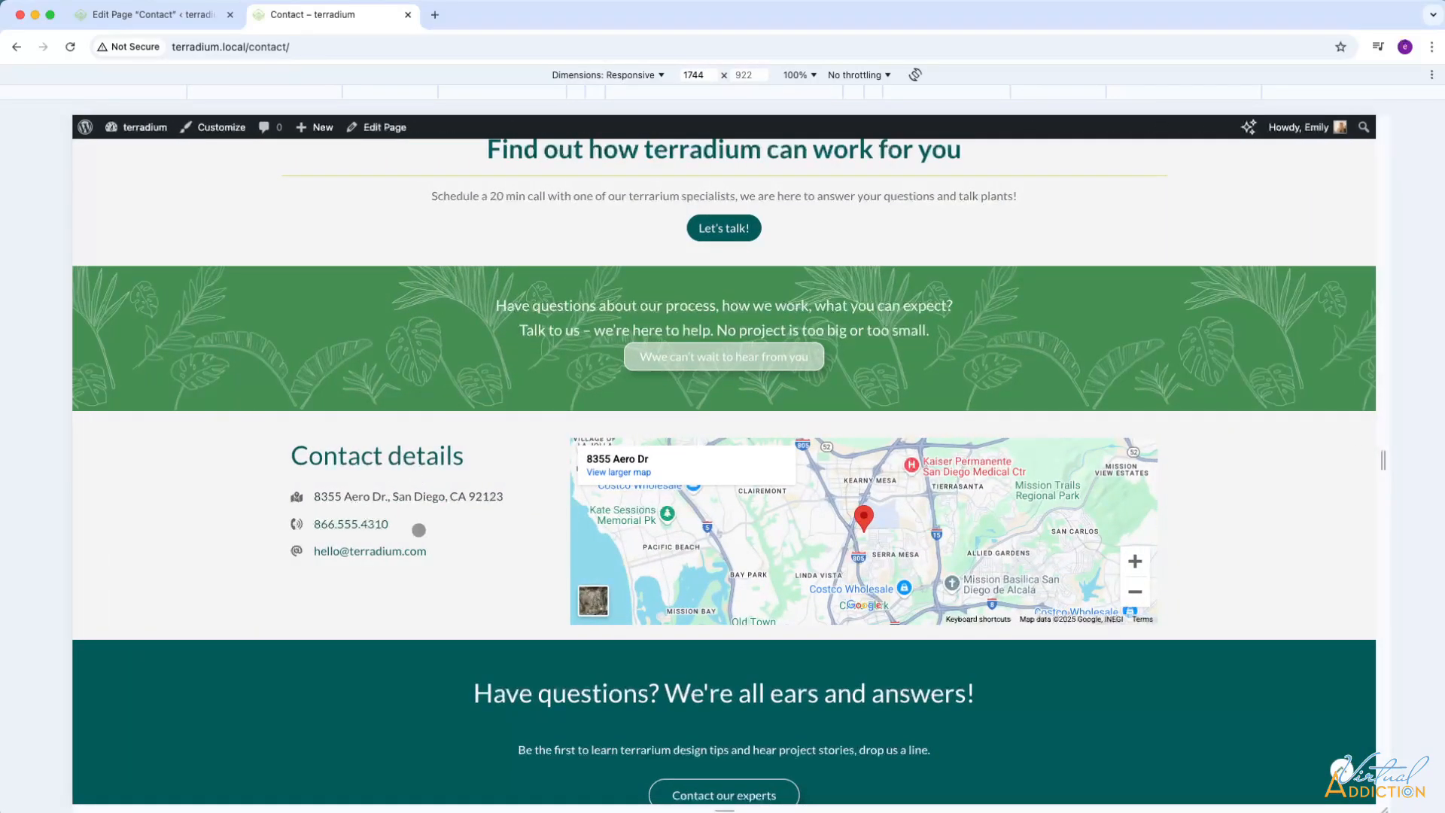